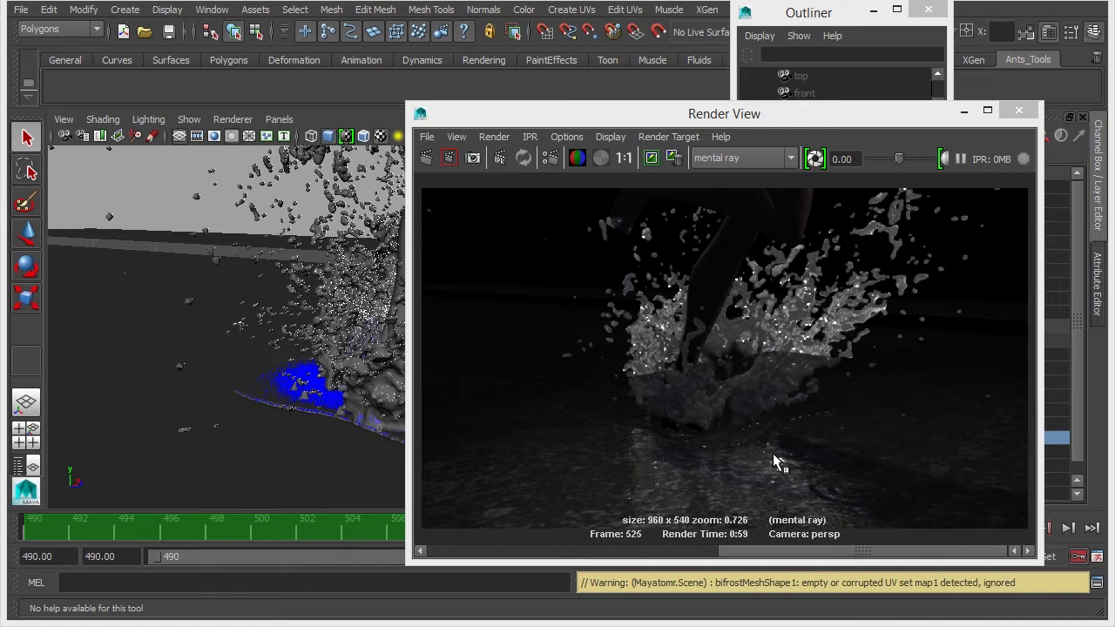
# Step: Compare the two stored mental ray renders of the puddle splash, and close the Render View
pyautogui.click(786, 552)
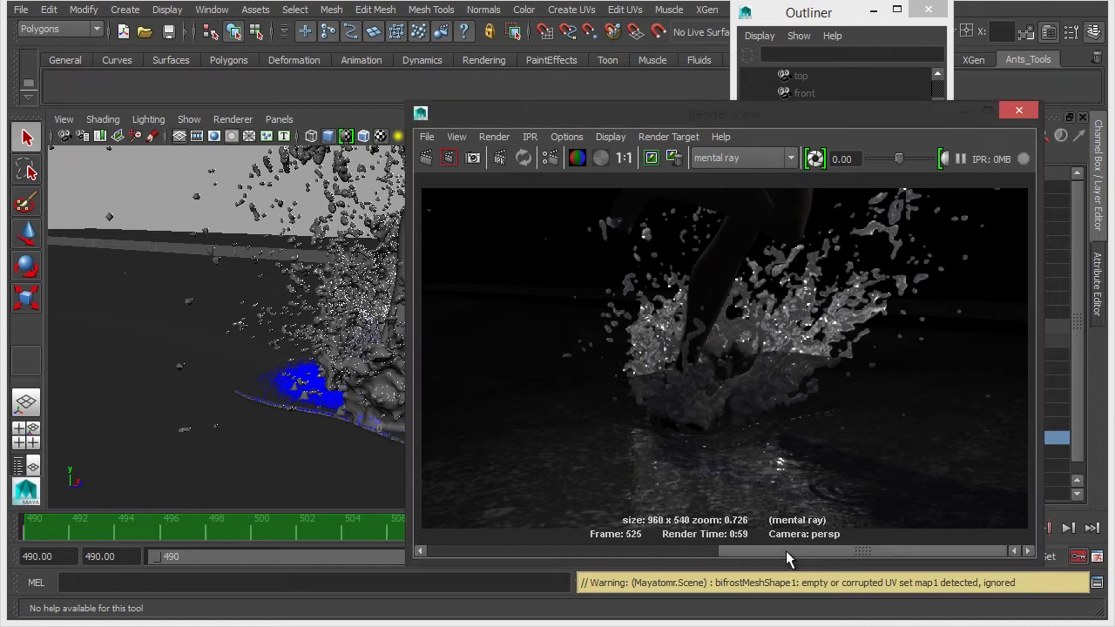
pyautogui.moveTo(786, 553); pyautogui.dragTo(541, 551)
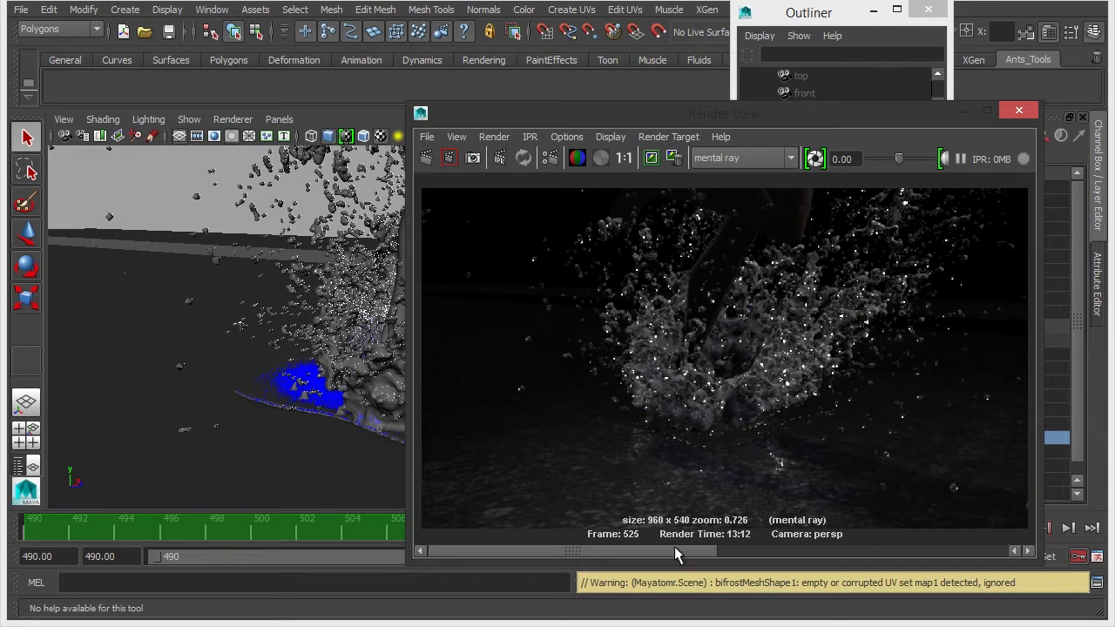
pyautogui.click(899, 549)
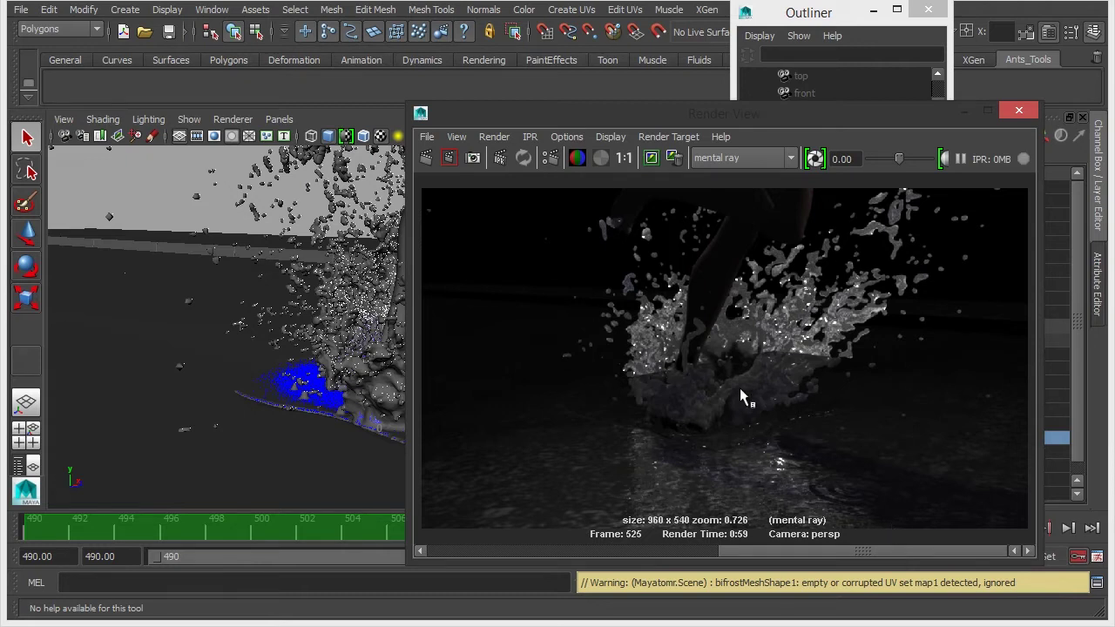
pyautogui.moveTo(828, 549)
pyautogui.mouseDown()
pyautogui.moveTo(566, 557)
pyautogui.moveTo(824, 559)
pyautogui.mouseUp()
pyautogui.moveTo(890, 560); pyautogui.dragTo(596, 565)
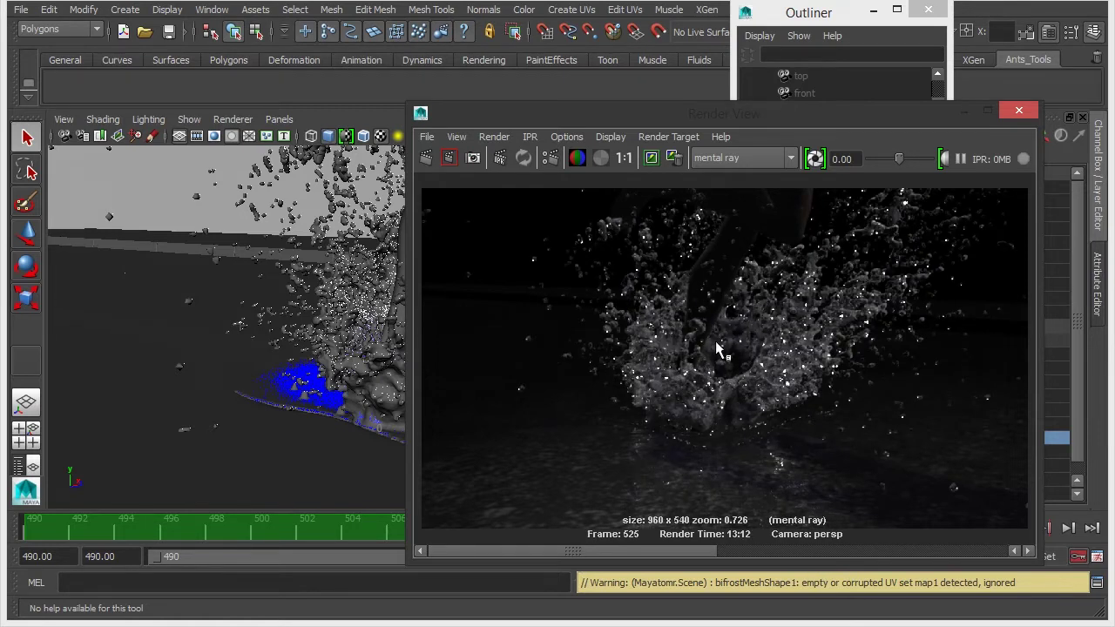
pyautogui.moveTo(677, 549); pyautogui.dragTo(639, 557)
pyautogui.click(1033, 111)
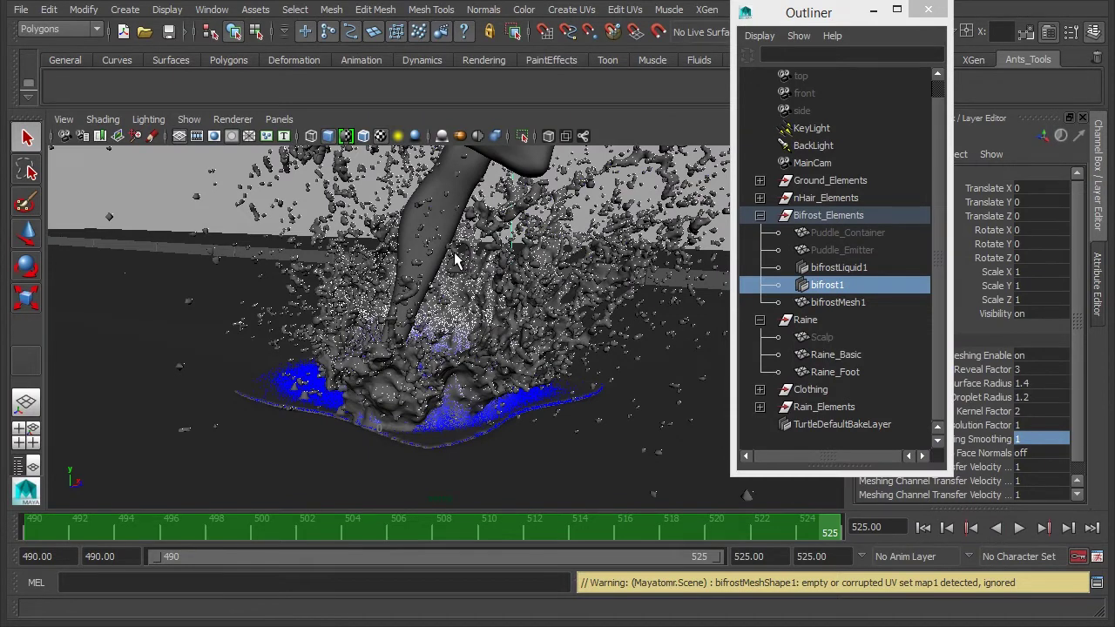
# Step: Turn off Meshing Enable for bifrost1 in the Bifrost_Elements group
pyautogui.keyDown('alt'); pyautogui.moveTo(558, 331); pyautogui.dragTo(531, 375, button='middle'); pyautogui.keyUp('alt')
pyautogui.keyDown('alt'); pyautogui.moveTo(531, 374); pyautogui.dragTo(424, 369, button='right'); pyautogui.keyUp('alt')
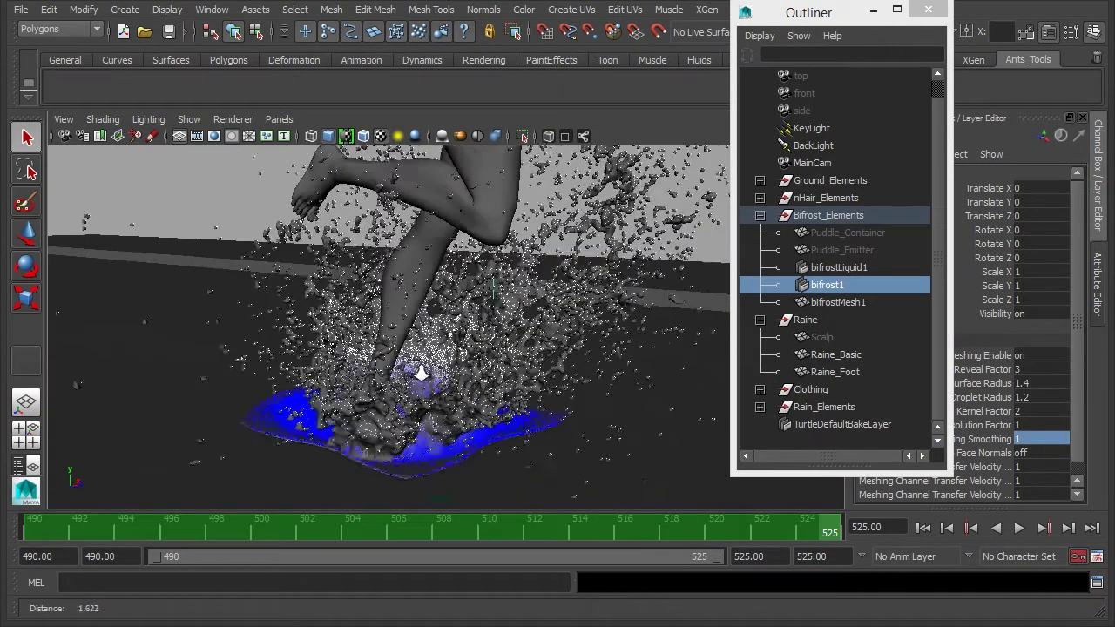
pyautogui.keyDown('alt'); pyautogui.moveTo(430, 343); pyautogui.dragTo(442, 298); pyautogui.keyUp('alt')
pyautogui.click(443, 297)
pyautogui.keyDown('alt'); pyautogui.moveTo(608, 241); pyautogui.dragTo(420, 298, button='right'); pyautogui.keyUp('alt')
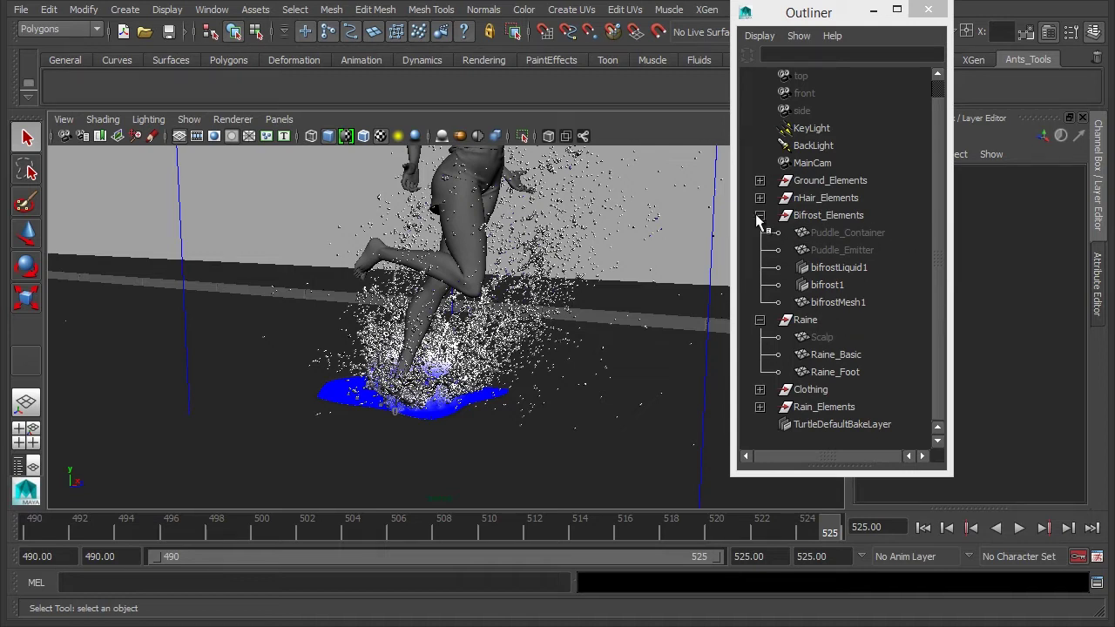
pyautogui.click(850, 301)
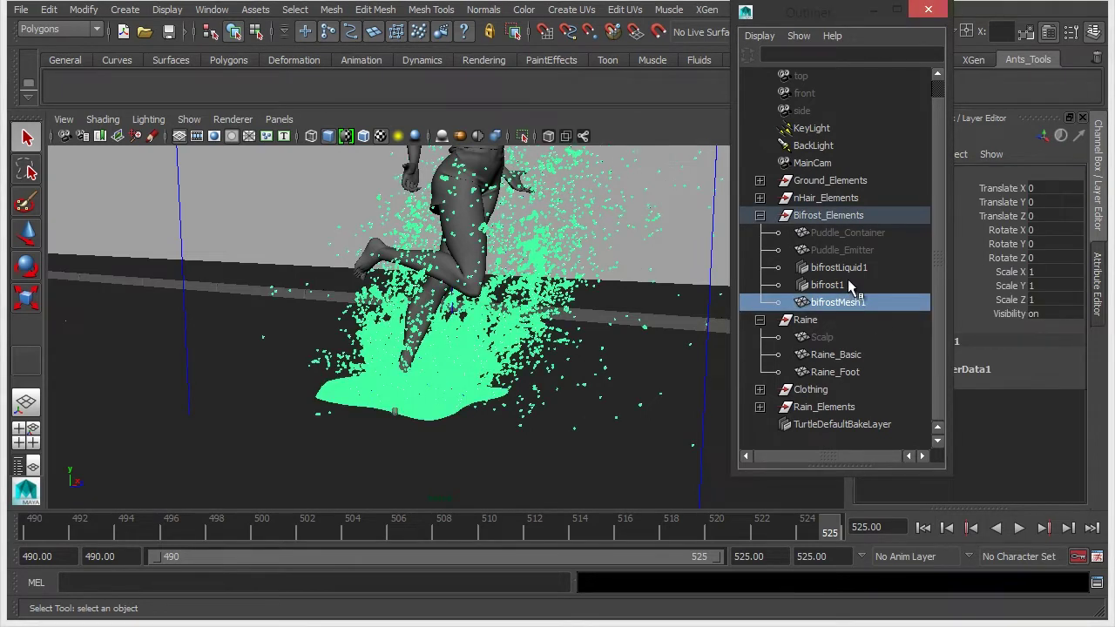
pyautogui.click(837, 285)
pyautogui.moveTo(836, 11); pyautogui.dragTo(802, 10)
pyautogui.click(1037, 356)
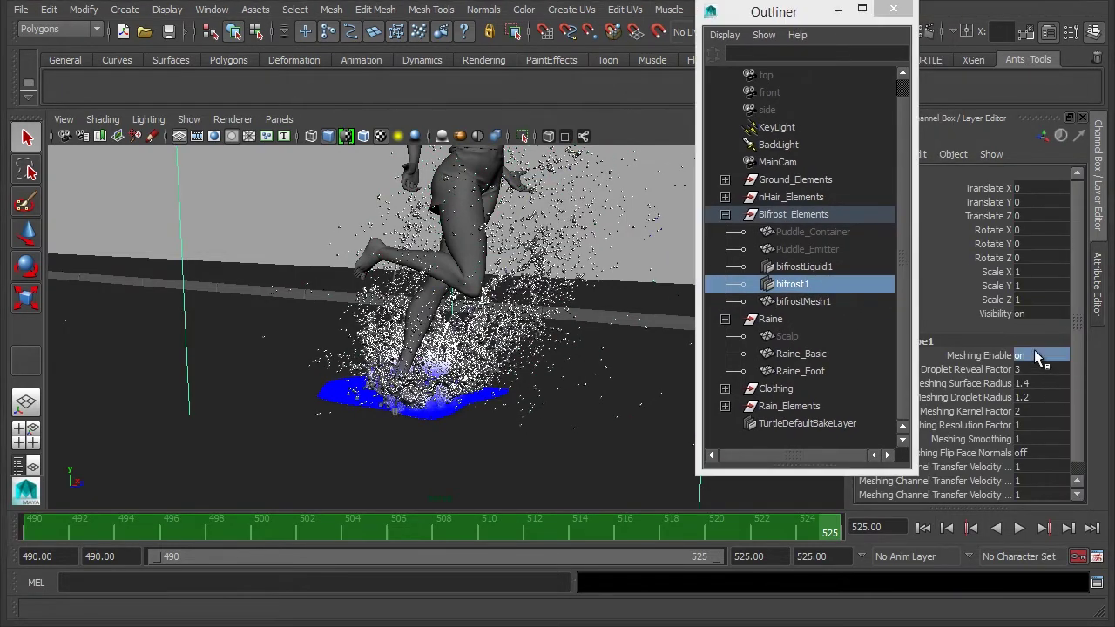
pyautogui.write('0')
pyautogui.press('Return')
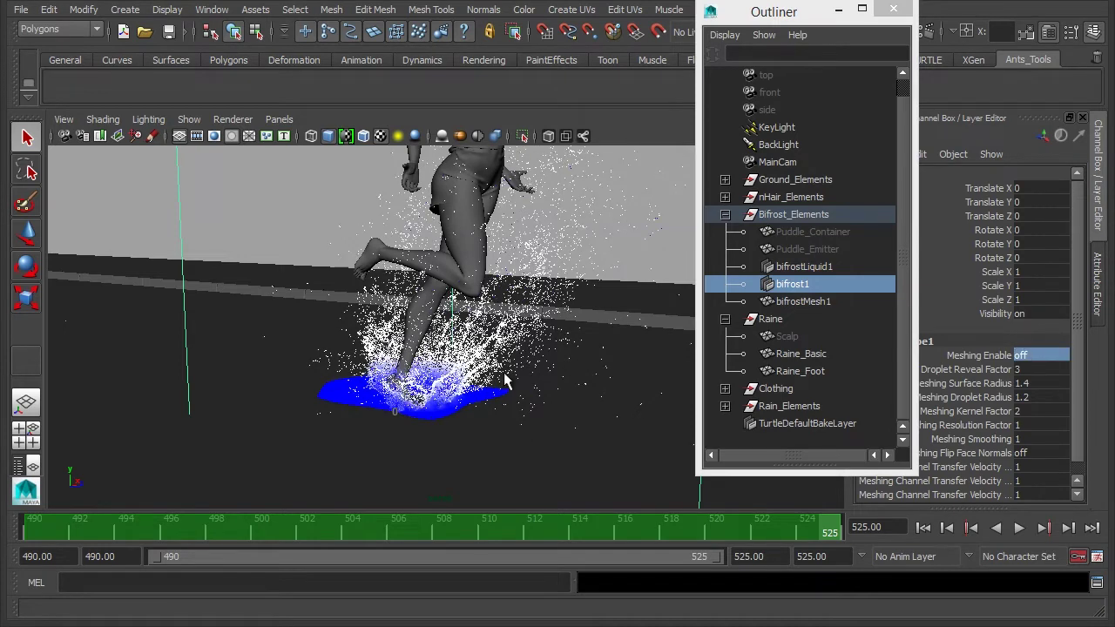
# Step: Reveal the scene's display layer list and make the Rain layer visible
pyautogui.click(286, 221)
pyautogui.keyDown('alt'); pyautogui.moveTo(608, 266); pyautogui.dragTo(579, 335, button='middle'); pyautogui.keyUp('alt')
pyautogui.keyDown('alt'); pyautogui.moveTo(580, 336); pyautogui.dragTo(388, 336, button='right'); pyautogui.keyUp('alt')
pyautogui.keyDown('alt'); pyautogui.moveTo(533, 298); pyautogui.dragTo(510, 316, button='middle'); pyautogui.keyUp('alt')
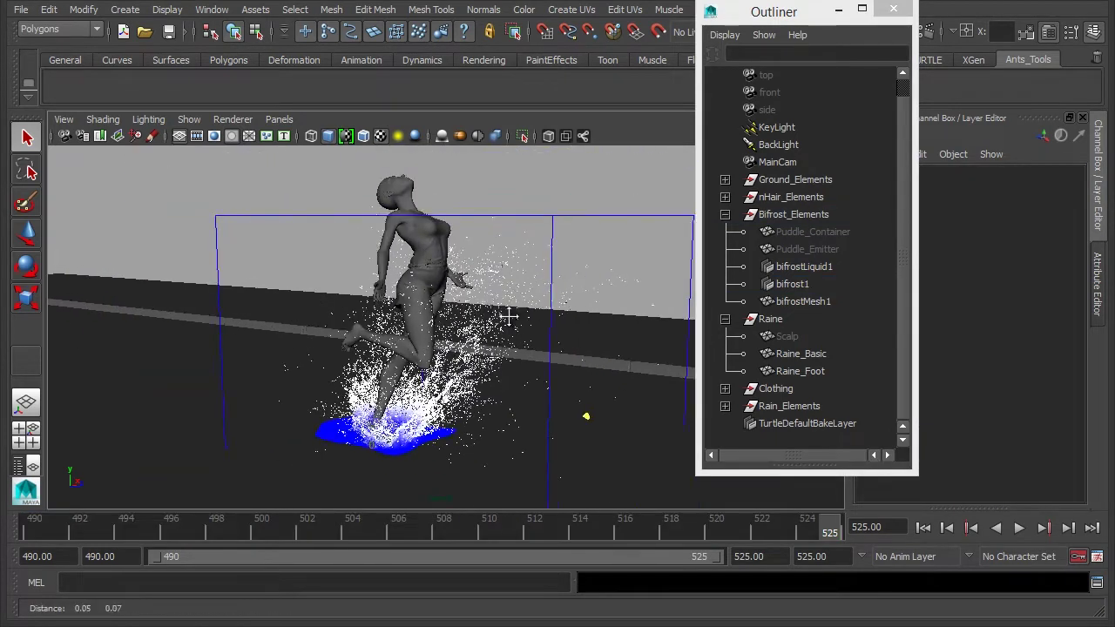
pyautogui.keyDown('alt'); pyautogui.moveTo(488, 322); pyautogui.dragTo(475, 339); pyautogui.keyUp('alt')
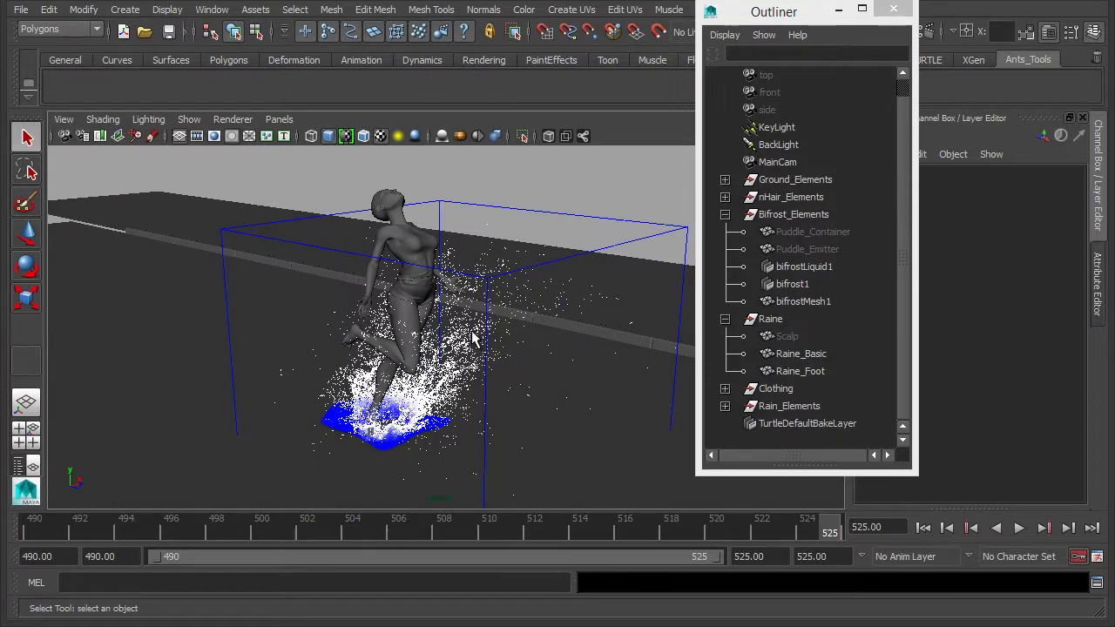
pyautogui.click(1098, 280)
pyautogui.moveTo(789, 14); pyautogui.dragTo(642, 21)
pyautogui.click(1099, 175)
pyautogui.moveTo(995, 505); pyautogui.dragTo(1004, 249)
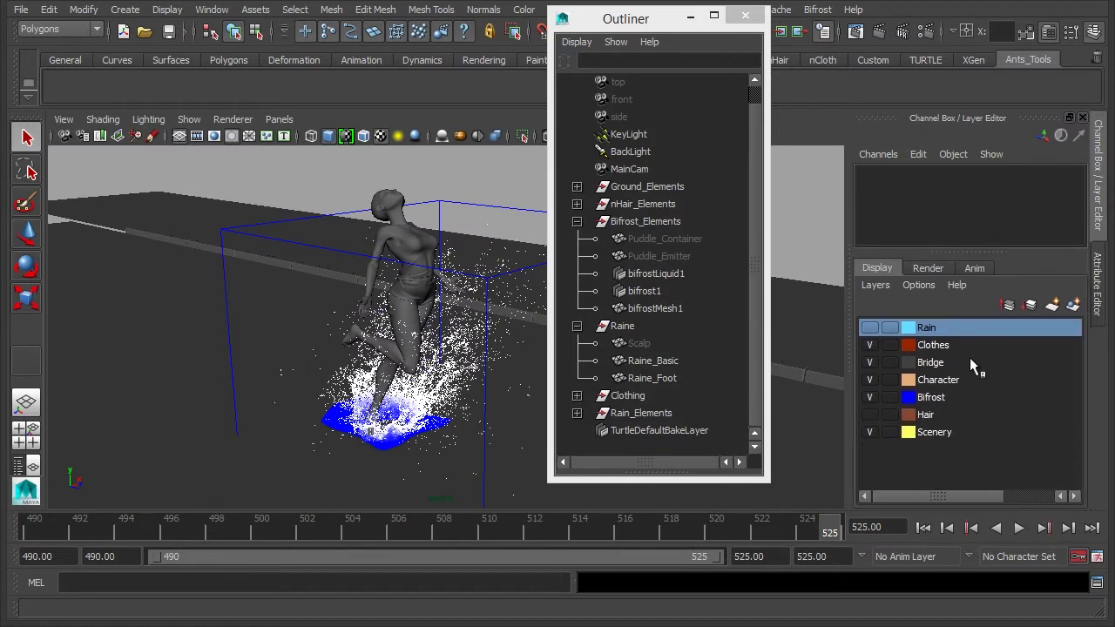
pyautogui.moveTo(628, 30); pyautogui.dragTo(697, 28)
pyautogui.keyDown('alt'); pyautogui.moveTo(414, 325); pyautogui.dragTo(459, 277); pyautogui.keyUp('alt')
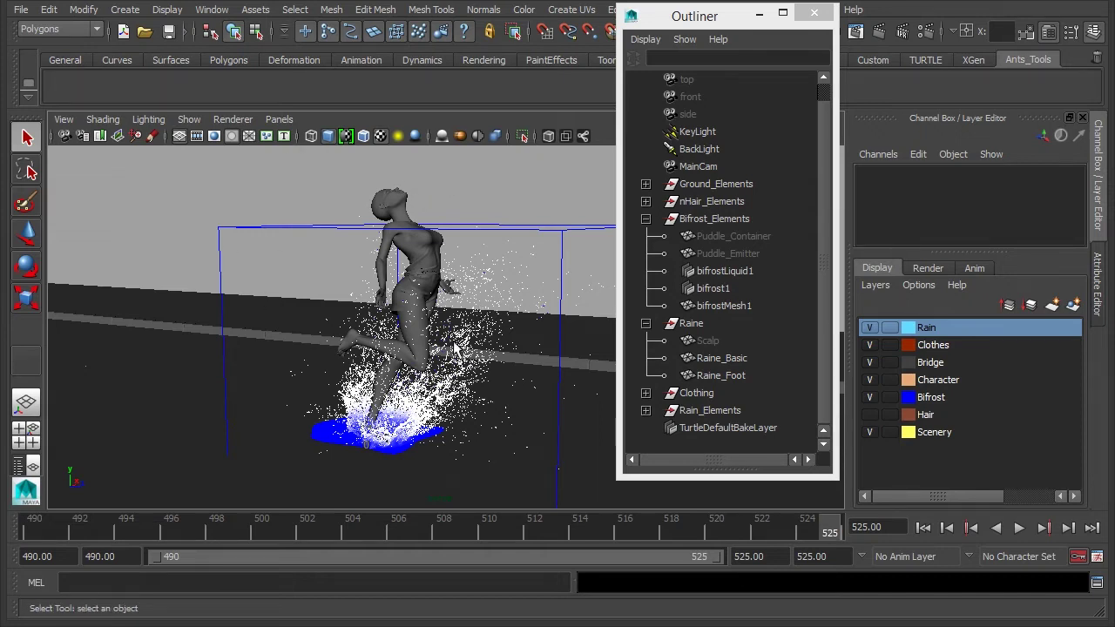
# Step: Show the Hair layer for a quick check and hide it again
pyautogui.click(870, 414)
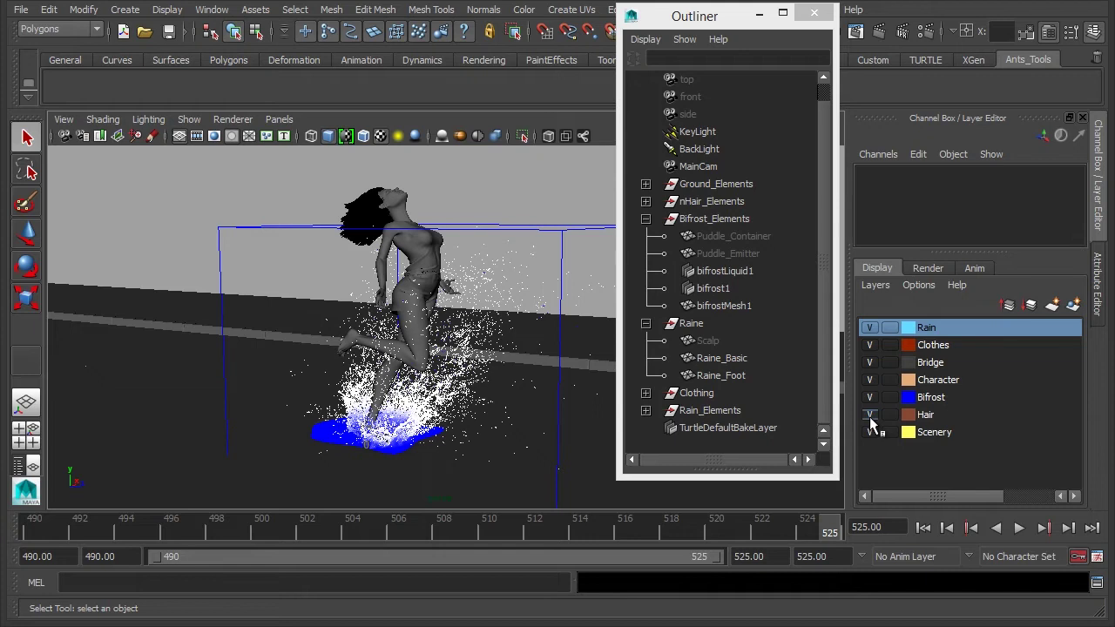
pyautogui.click(870, 414)
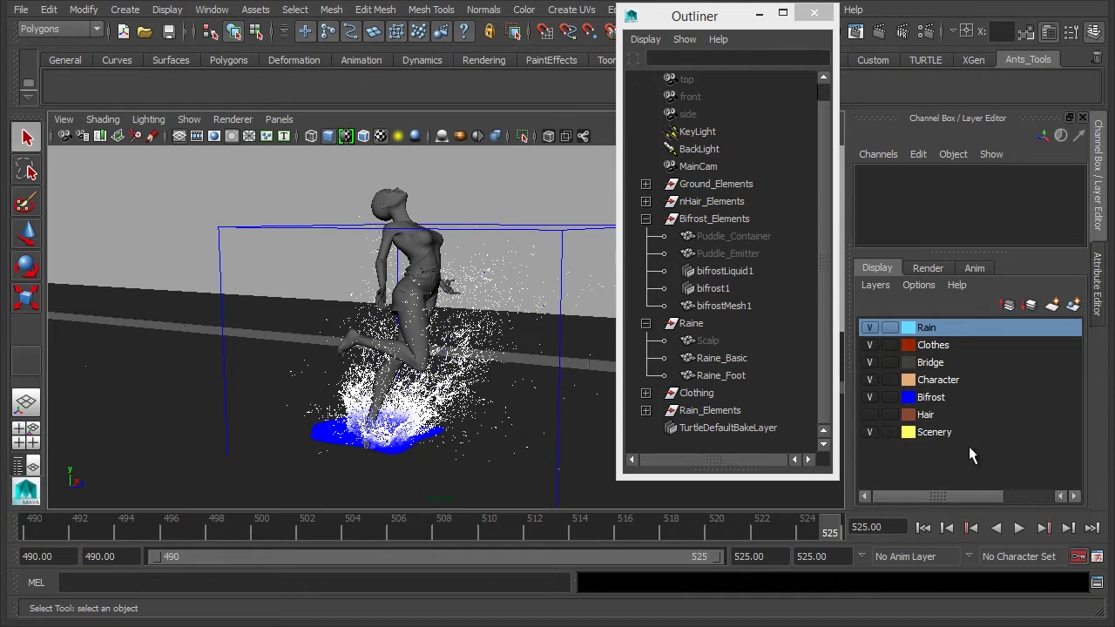
# Step: Set the start frame of the playback and animation range to 0
pyautogui.keyDown('alt'); pyautogui.moveTo(419, 312); pyautogui.dragTo(410, 326); pyautogui.keyUp('alt')
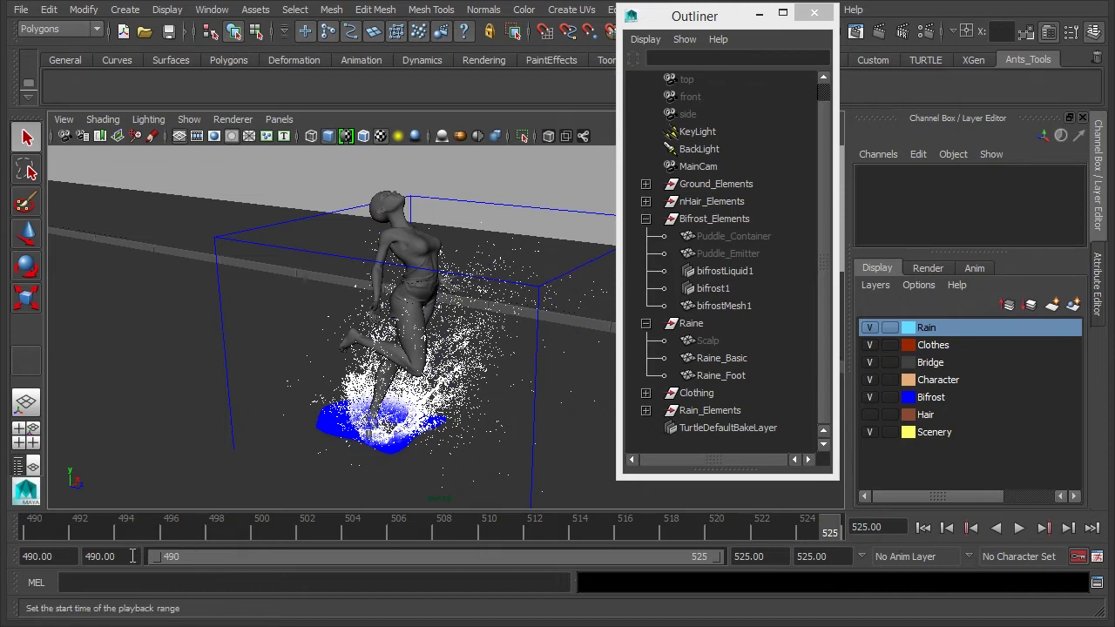
pyautogui.moveTo(133, 555); pyautogui.dragTo(47, 555)
pyautogui.write('0')
pyautogui.press('Return')
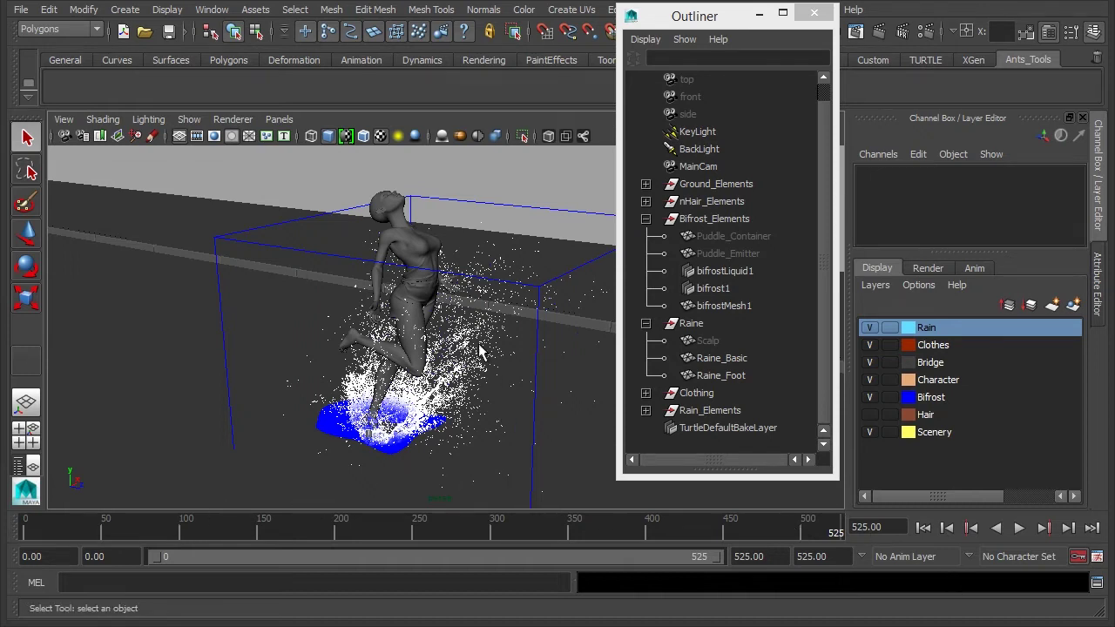
# Step: Select bifrostLiquid1 and examine its liquid container attributes, including the start frame, voxel size and vorticity settings
pyautogui.click(739, 272)
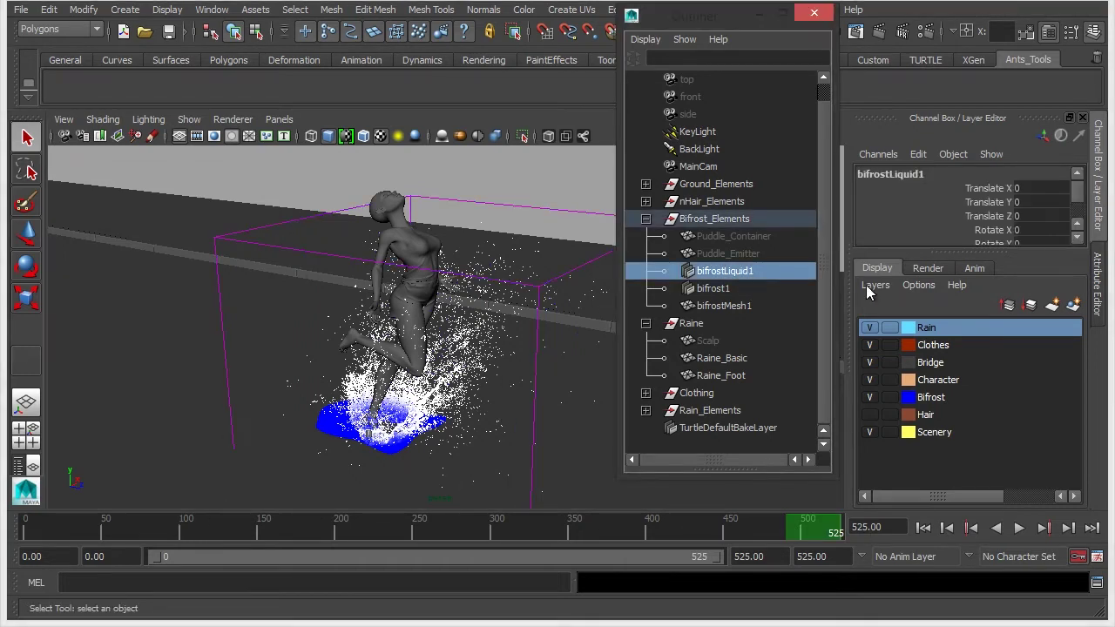
pyautogui.moveTo(997, 251); pyautogui.dragTo(989, 488)
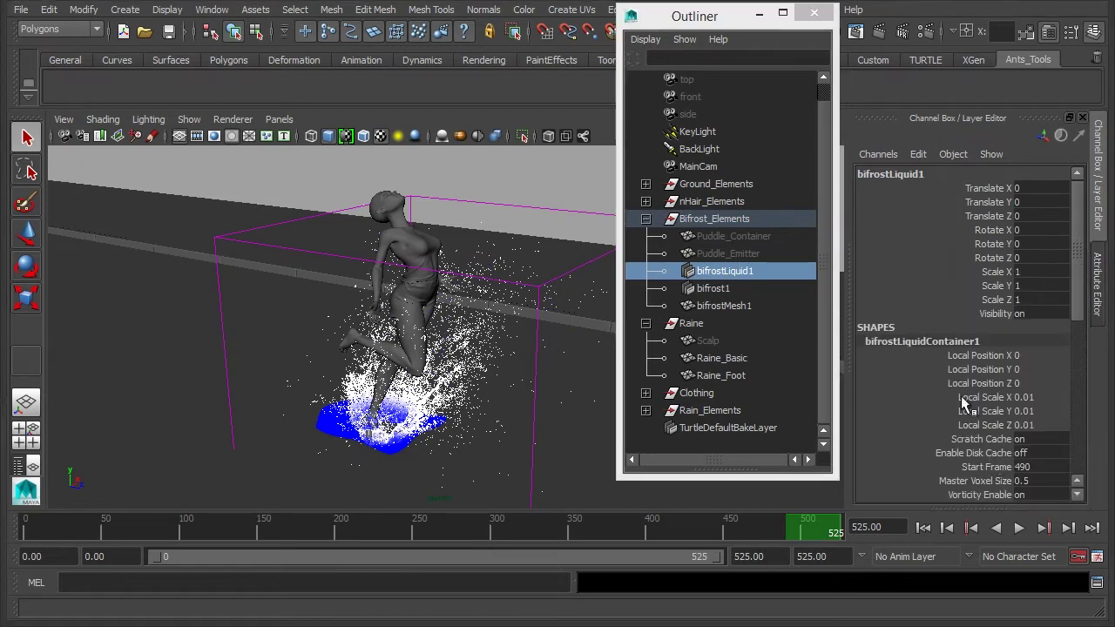
pyautogui.scroll(-2, 903, 358)
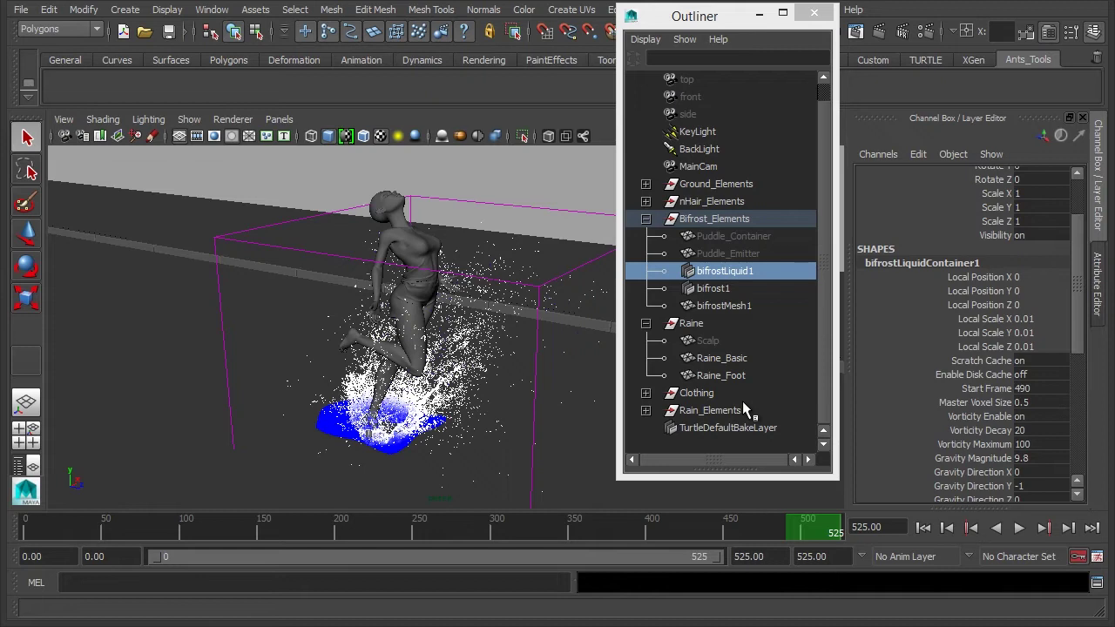
# Step: Collapse the Bifrost_Elements and Raine groups, and hide the Bifrost display layer
pyautogui.click(646, 219)
pyautogui.click(645, 253)
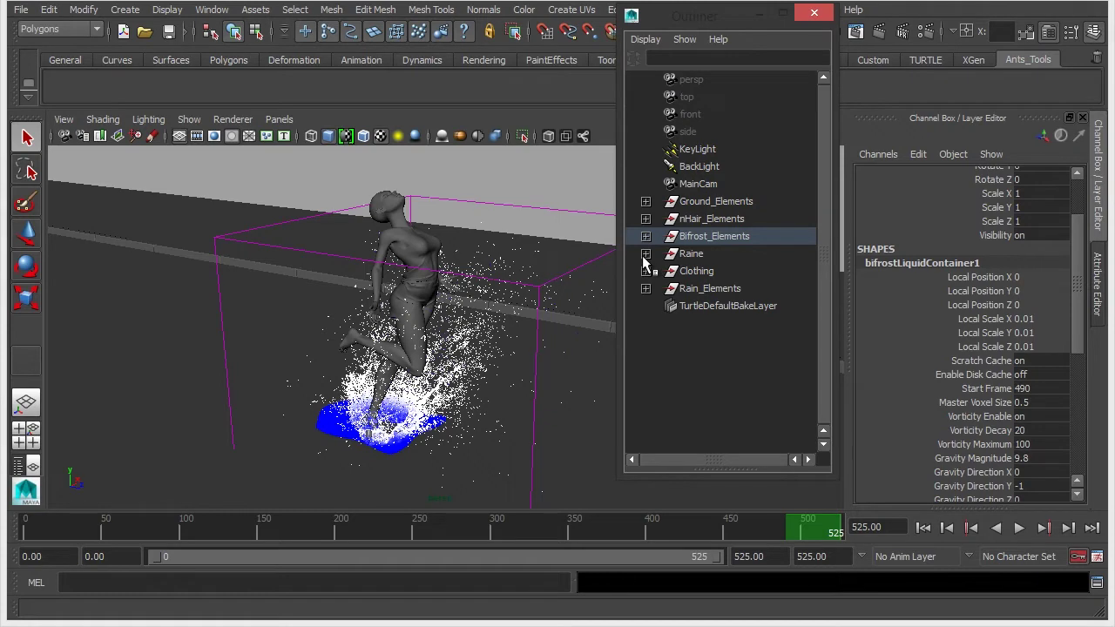
pyautogui.moveTo(991, 505); pyautogui.dragTo(995, 266)
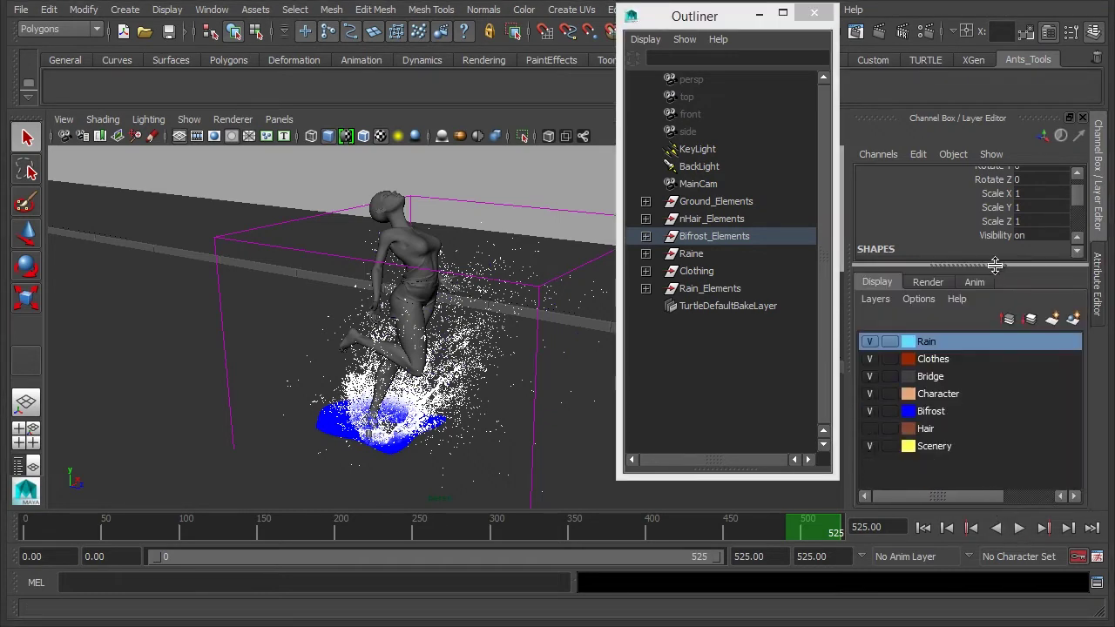
pyautogui.click(870, 411)
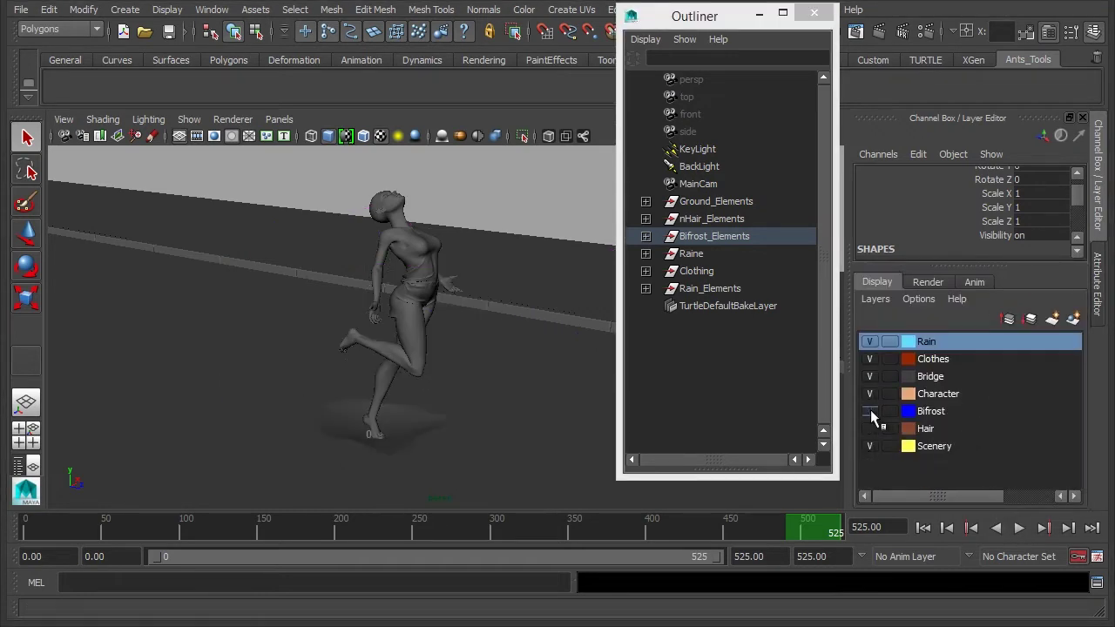
# Step: Expand the Rain_Elements group and select both nParticle1 and nParticle2
pyautogui.click(646, 289)
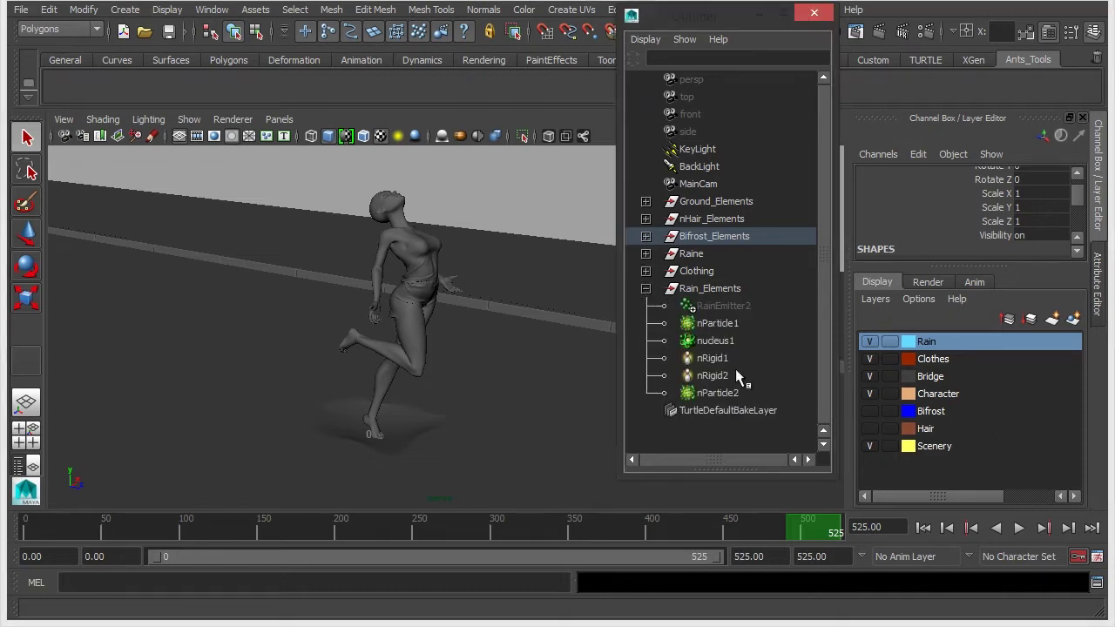
pyautogui.click(735, 326)
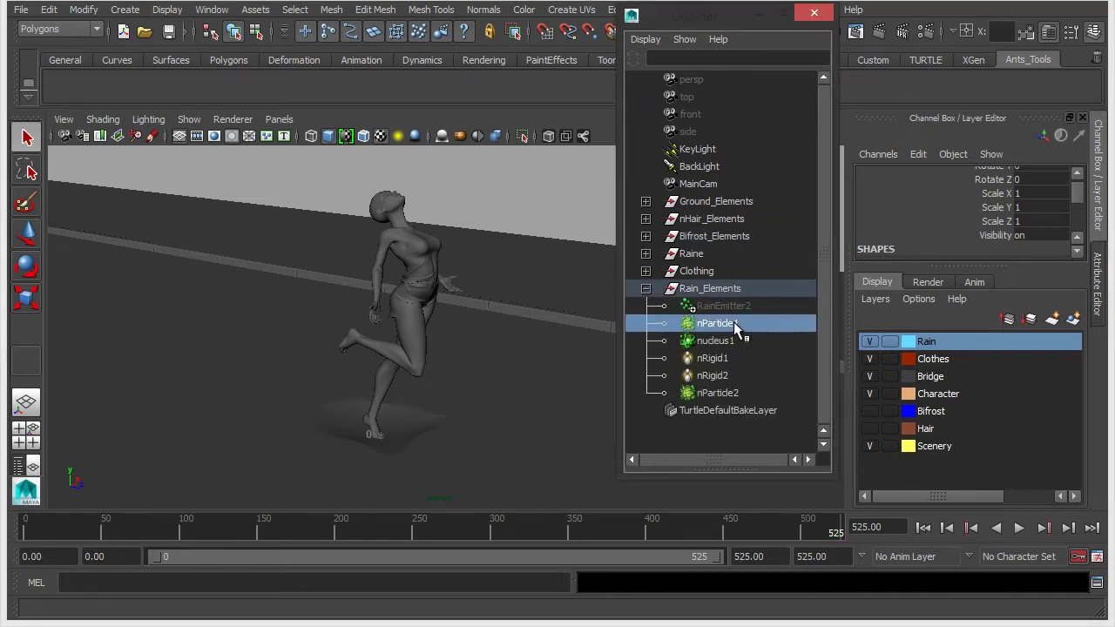
pyautogui.keyDown('ctrl'); pyautogui.click(745, 393); pyautogui.keyUp('ctrl')
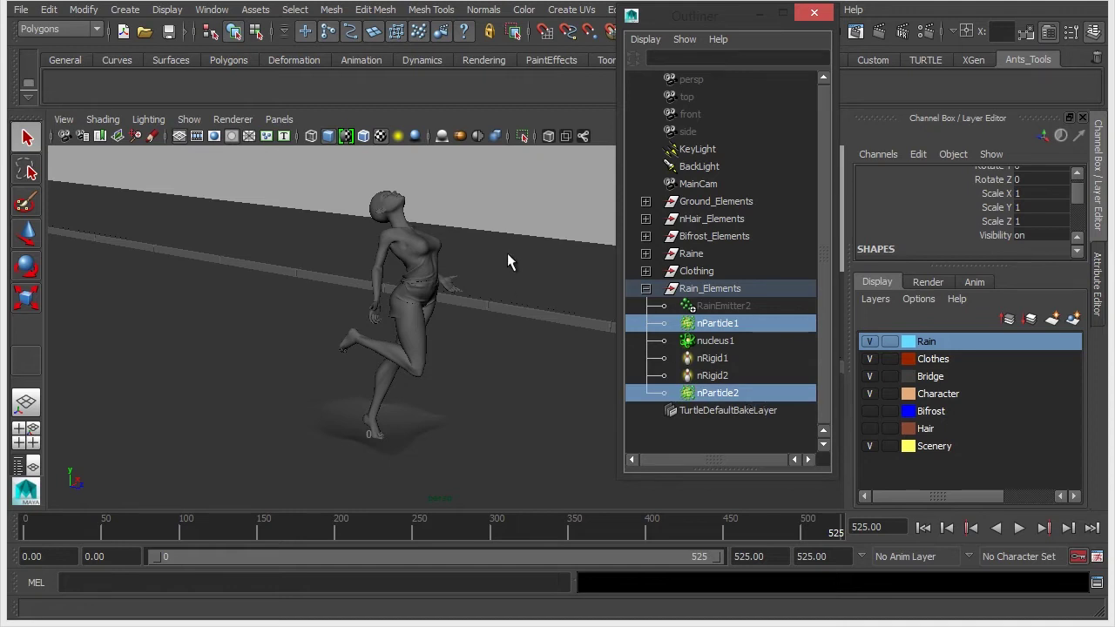
# Step: Play the rain particle simulation from frame 0 and stop it at about frame 46
pyautogui.click(923, 528)
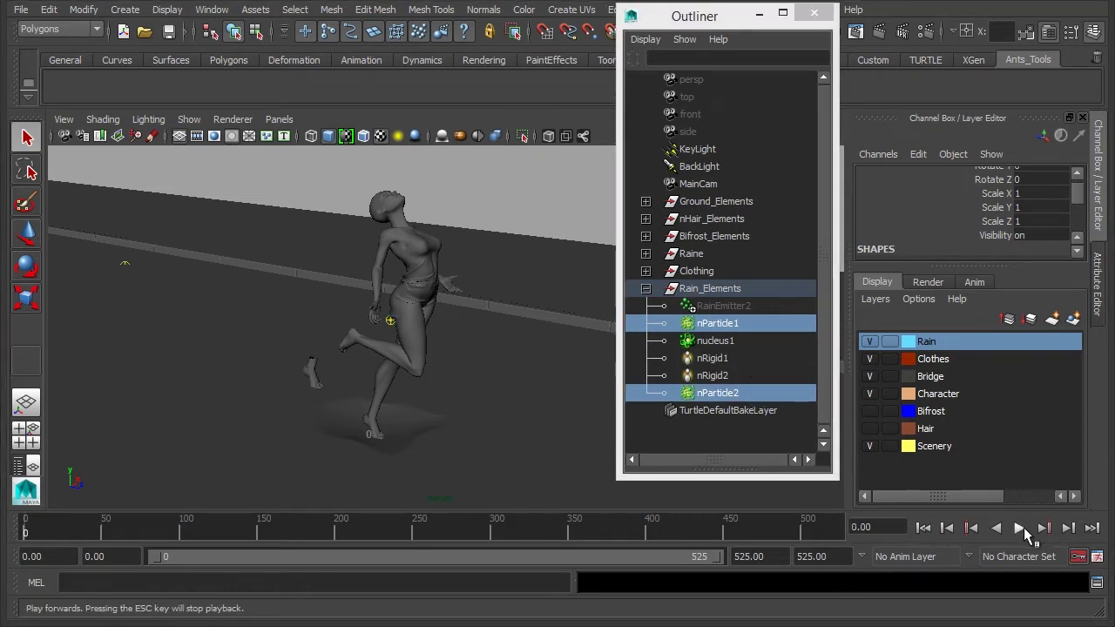
pyautogui.click(1021, 528)
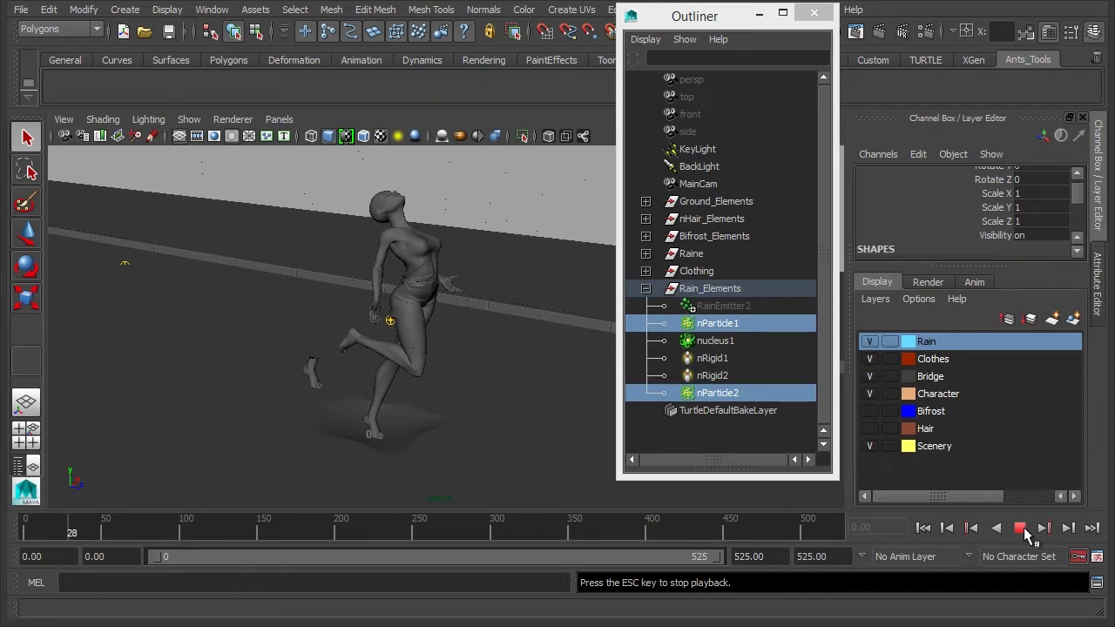
pyautogui.click(1021, 528)
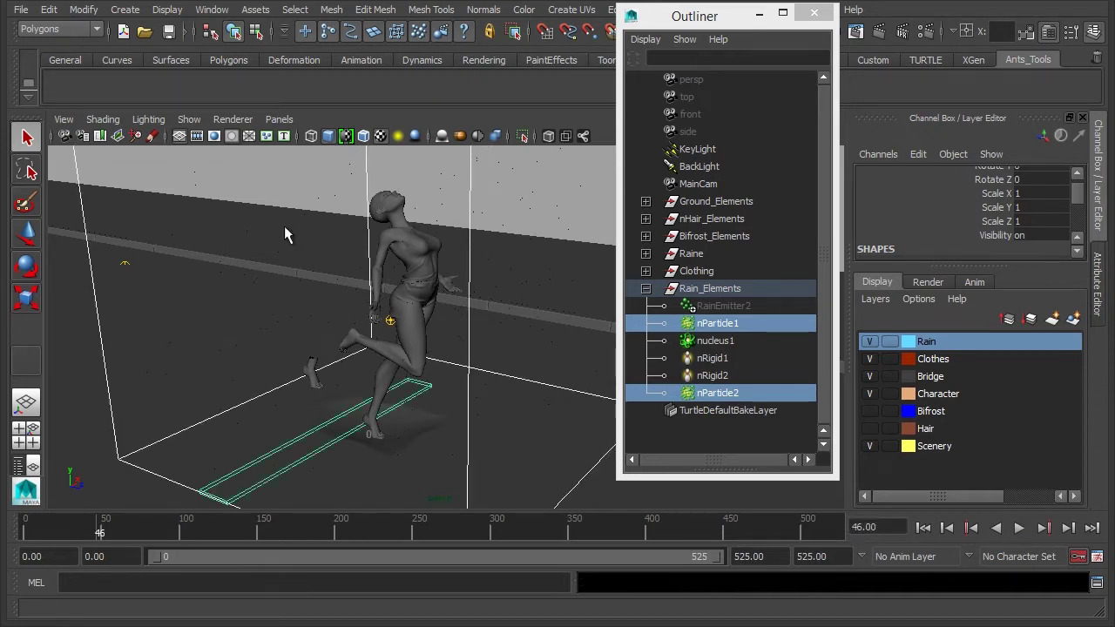
# Step: Change the viewport's renderer and turn on texture display for the character, clothing and rain
pyautogui.click(233, 119)
pyautogui.click(248, 146)
pyautogui.keyDown('alt'); pyautogui.moveTo(431, 385); pyautogui.dragTo(443, 323); pyautogui.keyUp('alt')
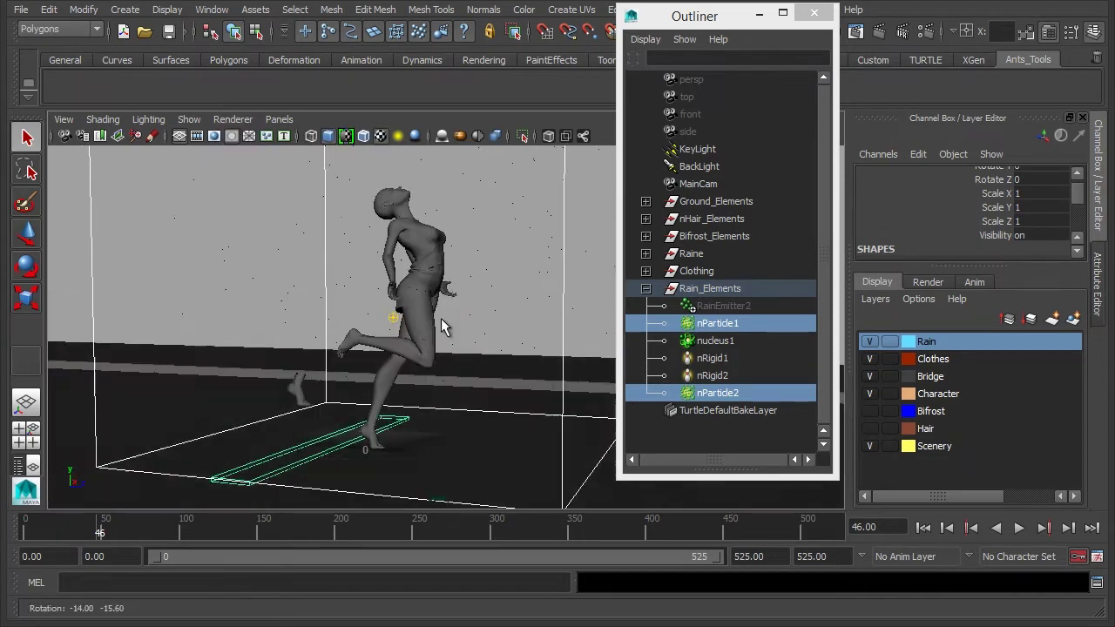
pyautogui.keyDown('alt'); pyautogui.moveTo(443, 323); pyautogui.dragTo(356, 316, button='middle'); pyautogui.keyUp('alt')
pyautogui.keyDown('alt'); pyautogui.moveTo(355, 316); pyautogui.dragTo(528, 313, button='right'); pyautogui.keyUp('alt')
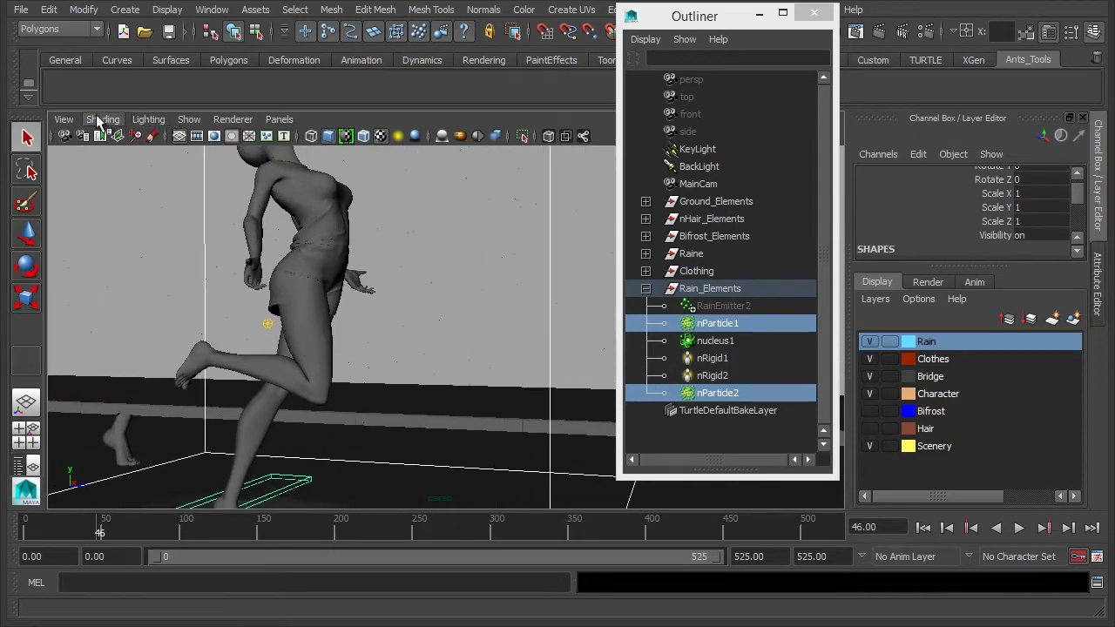
pyautogui.click(103, 119)
pyautogui.click(146, 264)
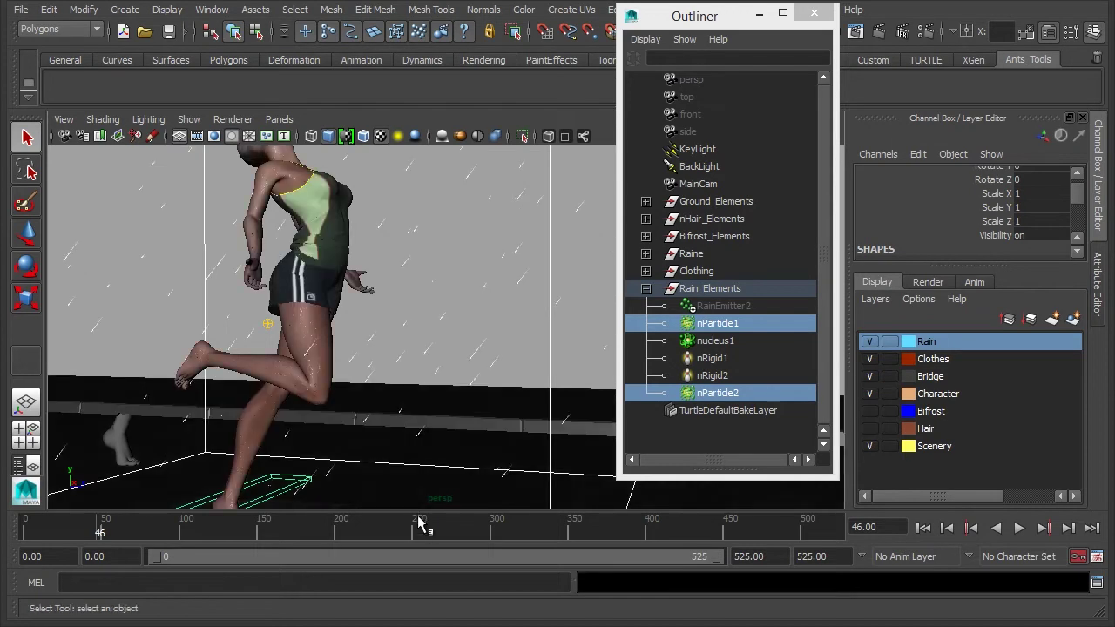
# Step: Reframe the view on the whole runner, replay the rain simulation from frame 0 and stop it at about frame 79
pyautogui.keyDown('alt'); pyautogui.moveTo(503, 319); pyautogui.dragTo(485, 334); pyautogui.keyUp('alt')
pyautogui.keyDown('alt'); pyautogui.moveTo(485, 333); pyautogui.dragTo(390, 320, button='right'); pyautogui.keyUp('alt')
pyautogui.keyDown('alt'); pyautogui.moveTo(391, 320); pyautogui.dragTo(439, 303, button='middle'); pyautogui.keyUp('alt')
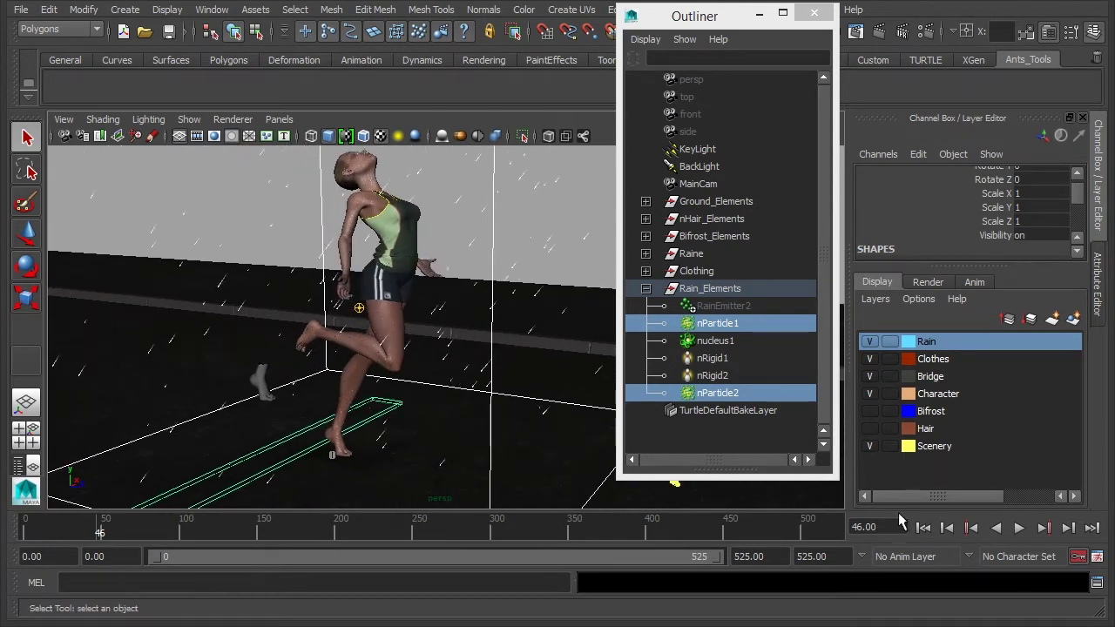
pyautogui.click(924, 528)
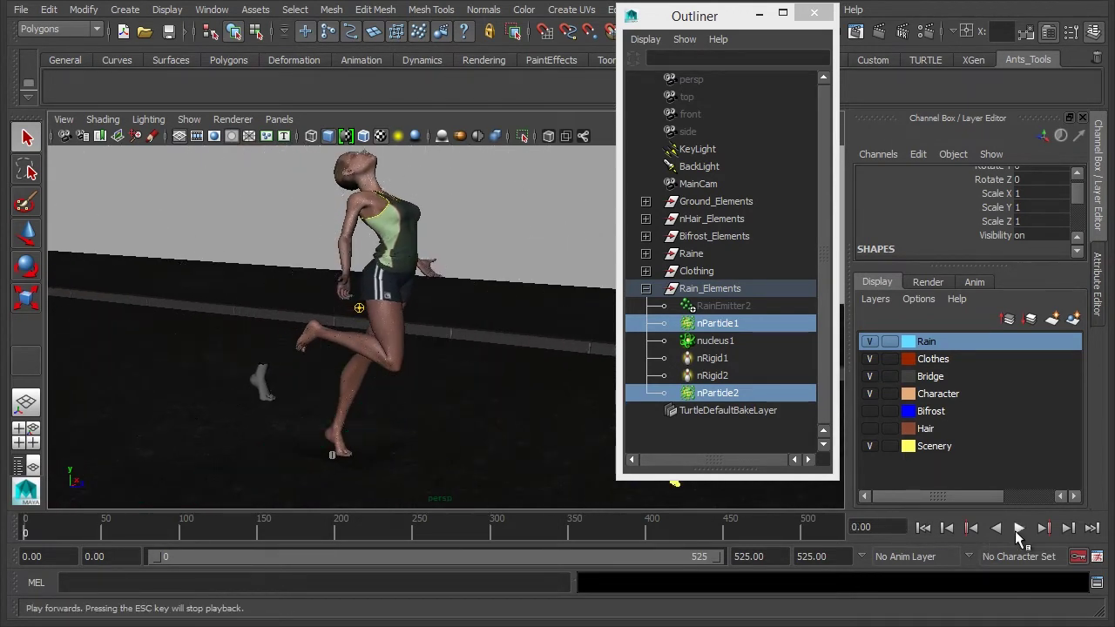
pyautogui.click(1017, 529)
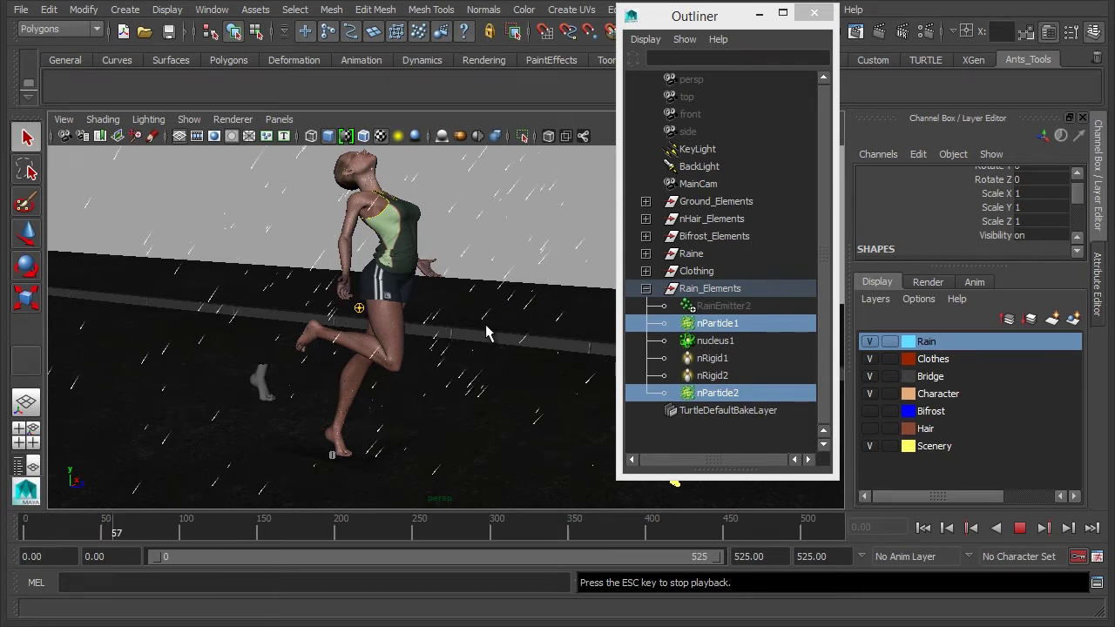
pyautogui.click(1019, 528)
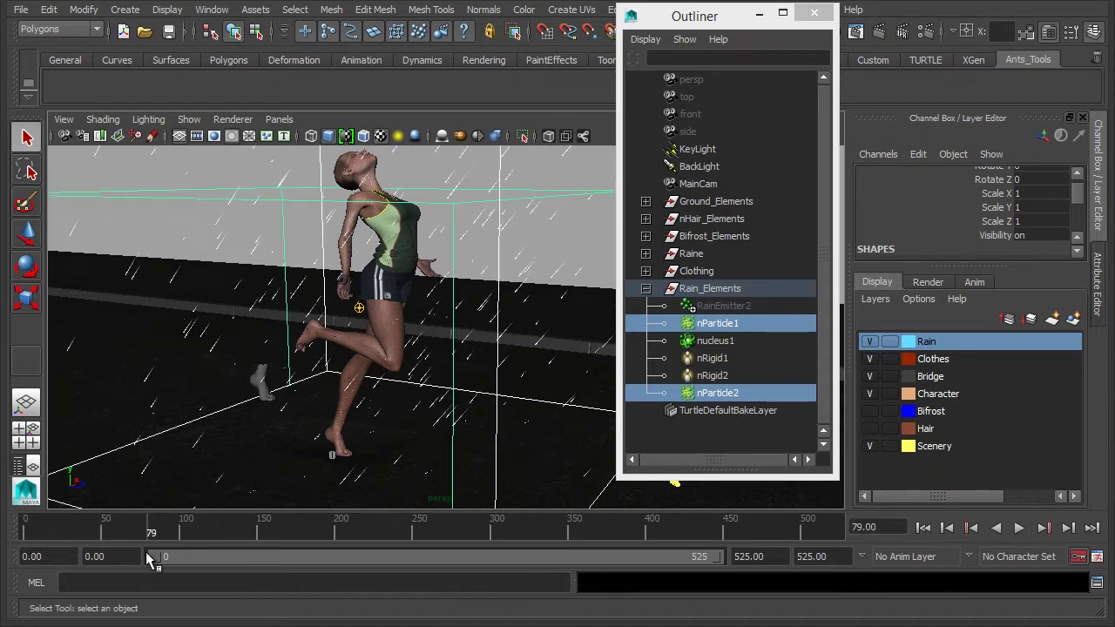
# Step: Select nParticle1 and nParticle2 individually to compare them, and select both together
pyautogui.click(751, 324)
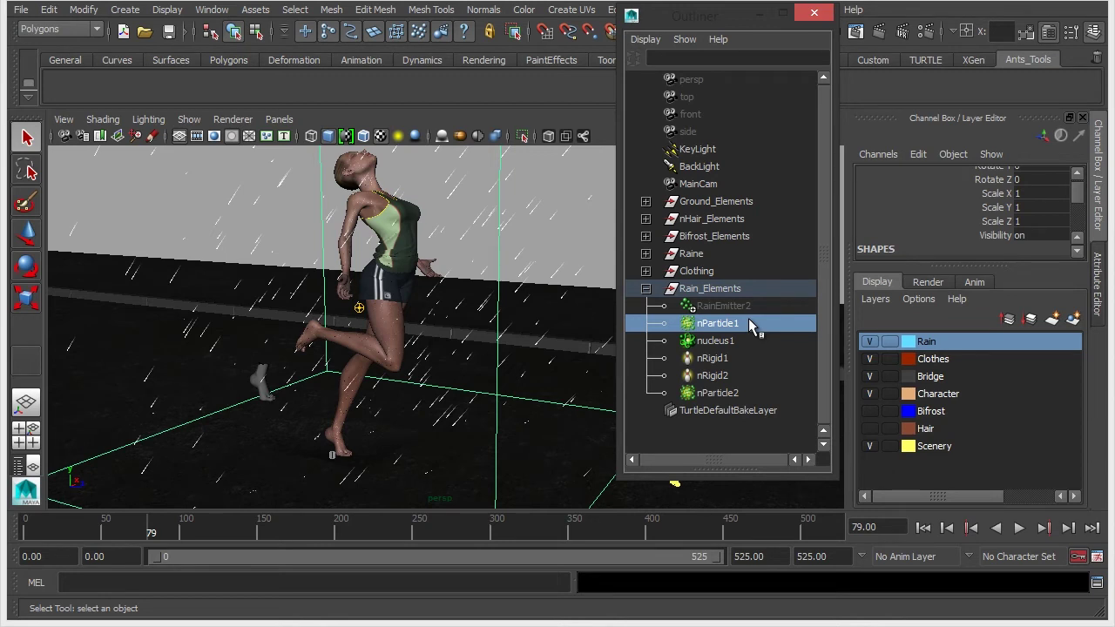
pyautogui.click(741, 393)
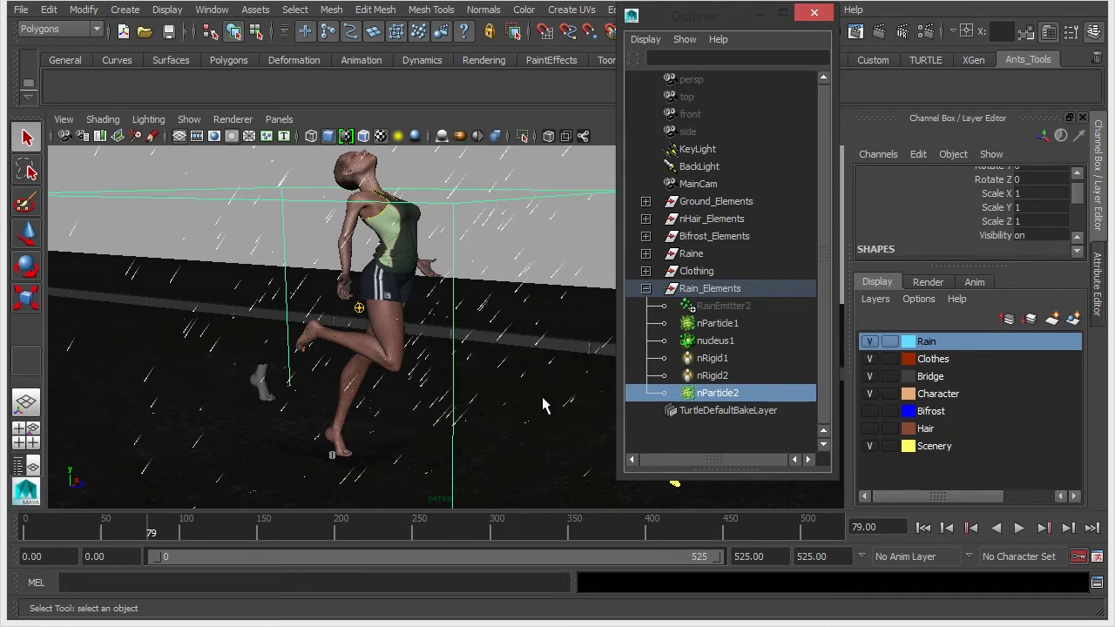
pyautogui.click(737, 323)
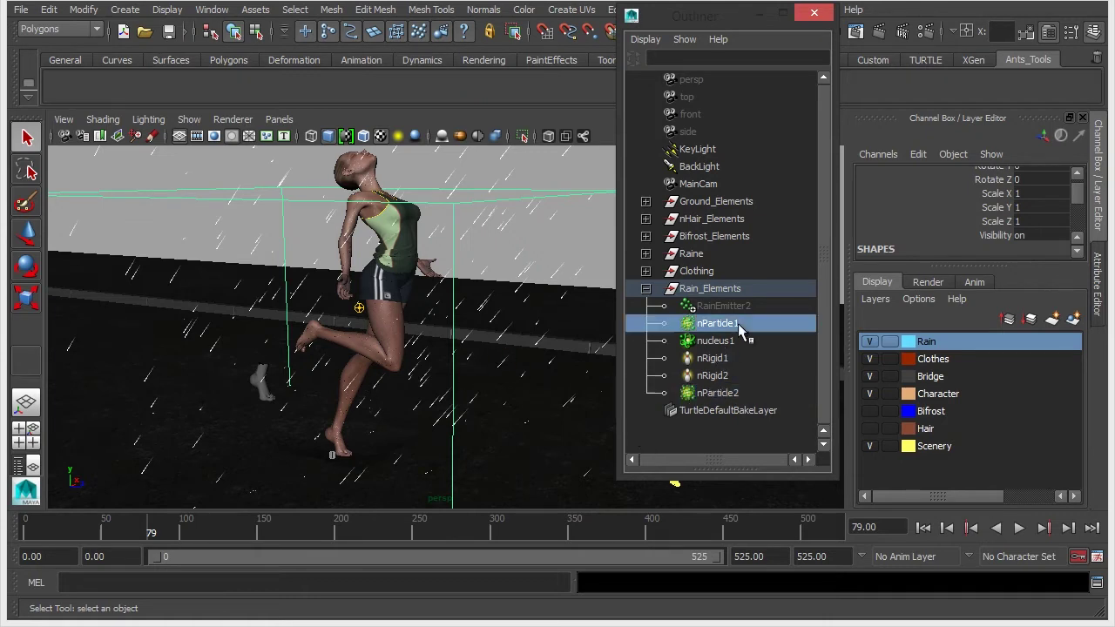
pyautogui.keyDown('ctrl'); pyautogui.click(742, 393); pyautogui.keyUp('ctrl')
# Step: Switch to the nDynamics menu set and open the Create nCache options for the two selected particle objects
pyautogui.click(63, 31)
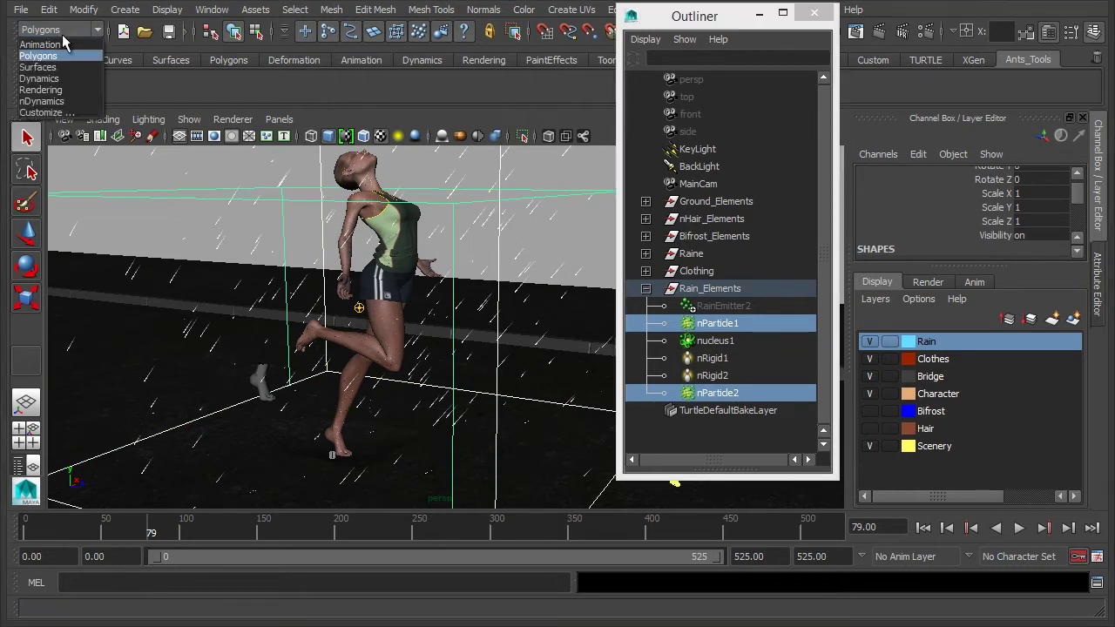
pyautogui.click(63, 100)
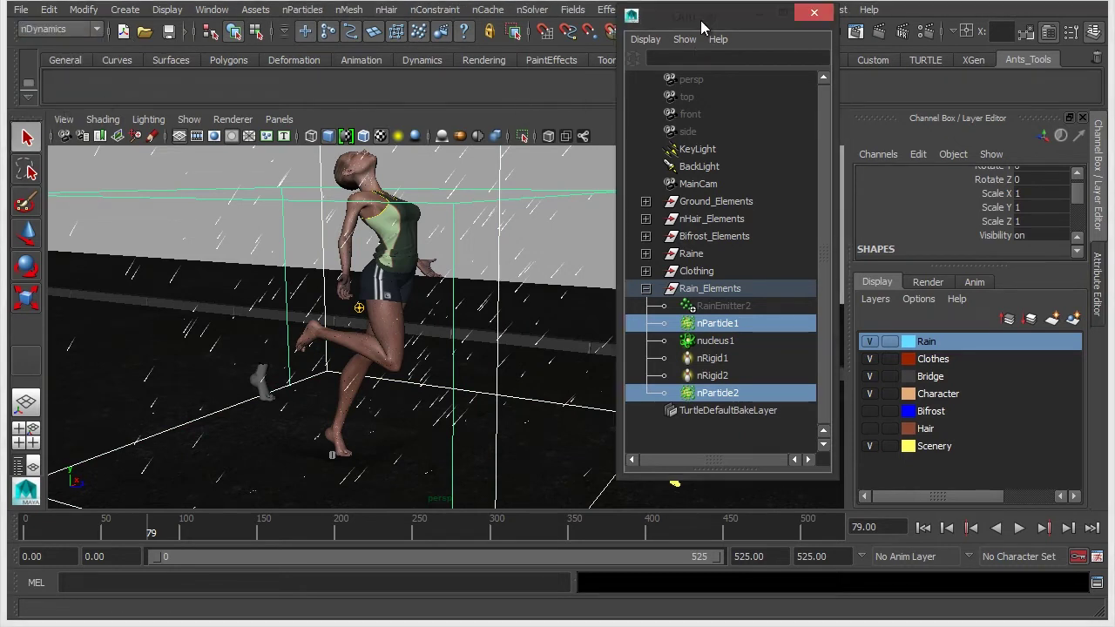
pyautogui.moveTo(702, 19); pyautogui.dragTo(696, 69)
pyautogui.click(485, 10)
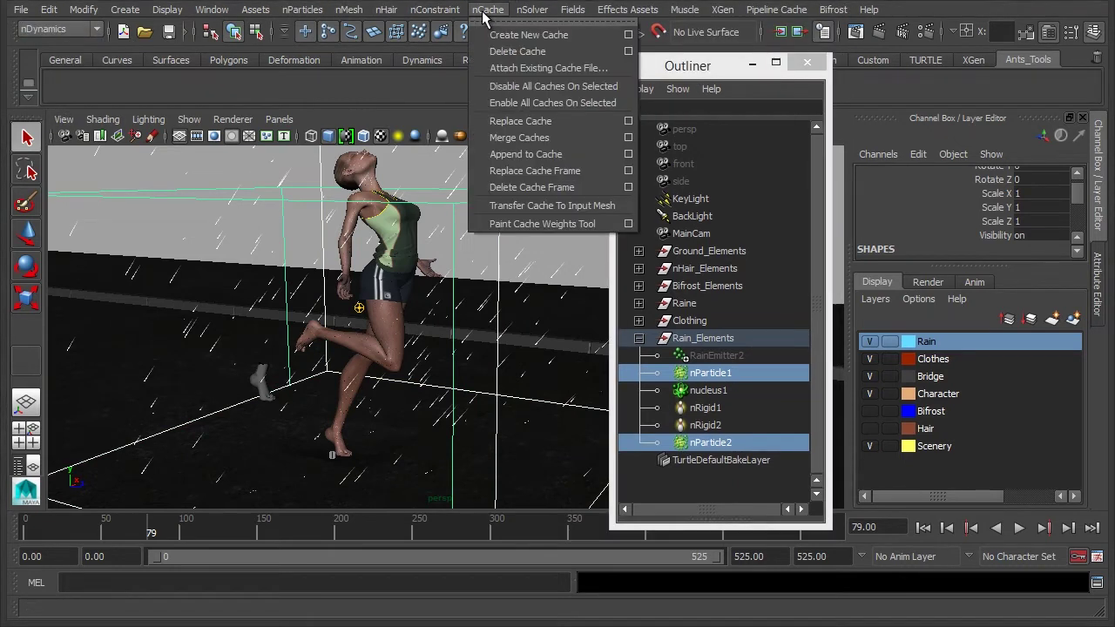
pyautogui.click(628, 34)
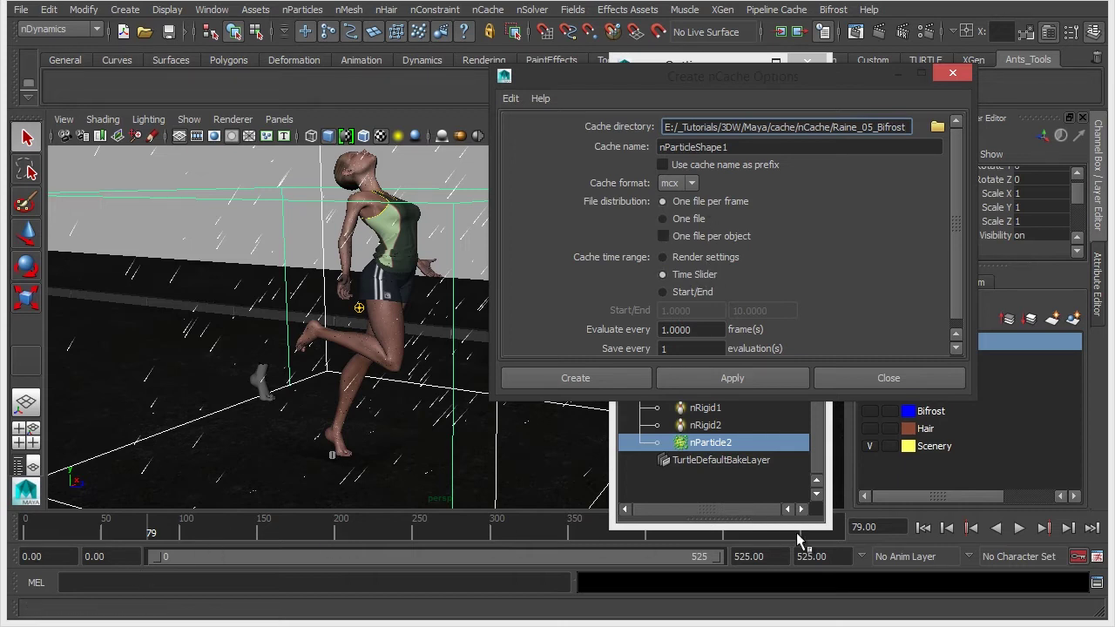
pyautogui.moveTo(784, 527); pyautogui.dragTo(784, 497)
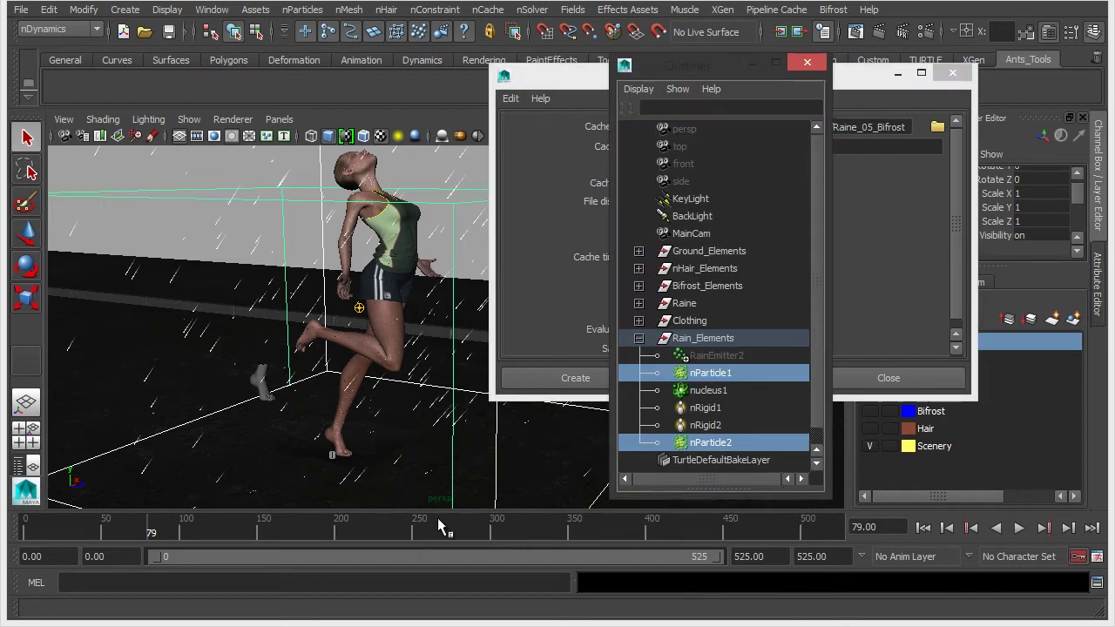
pyautogui.click(860, 79)
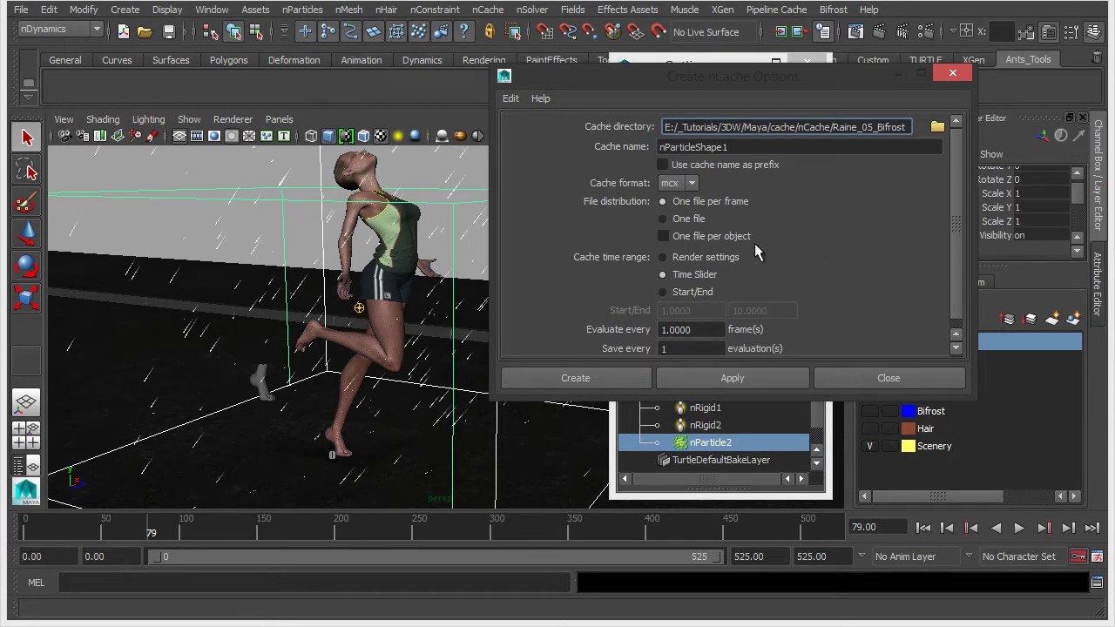
# Step: Set the cache's file distribution to One file and create the nCache over the Time Slider range
pyautogui.scroll(-1, 736, 262)
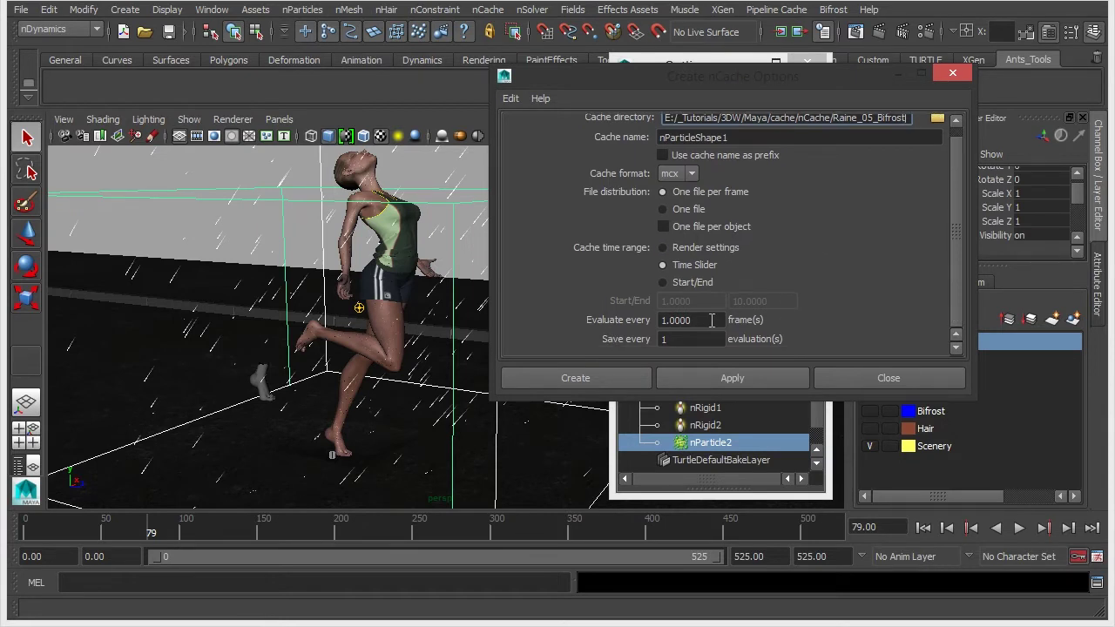
pyautogui.scroll(1, 805, 315)
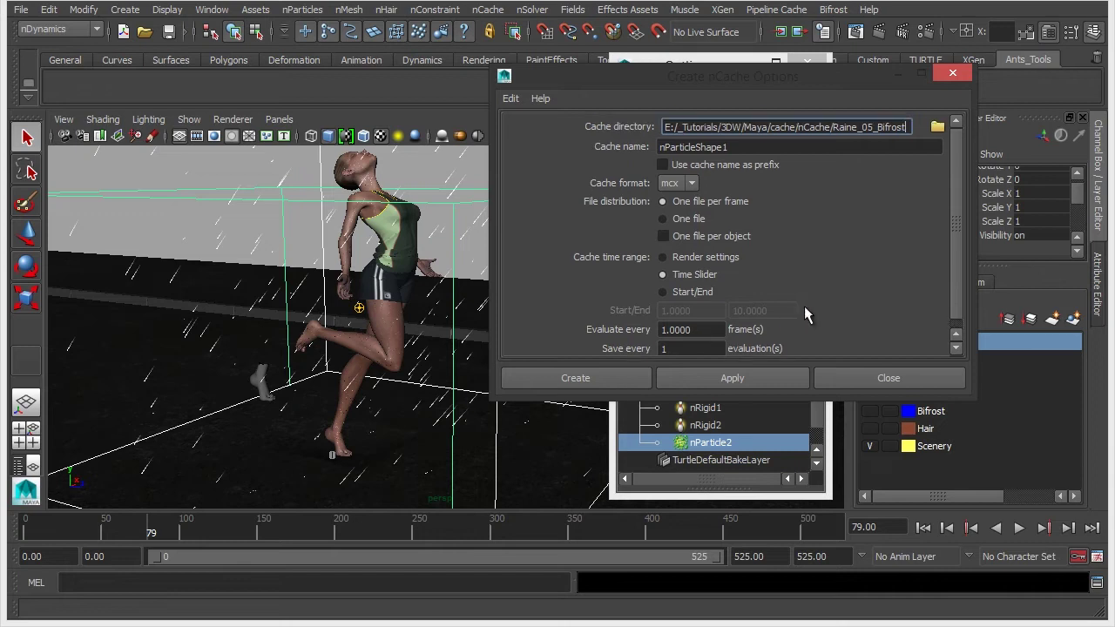
pyautogui.click(663, 219)
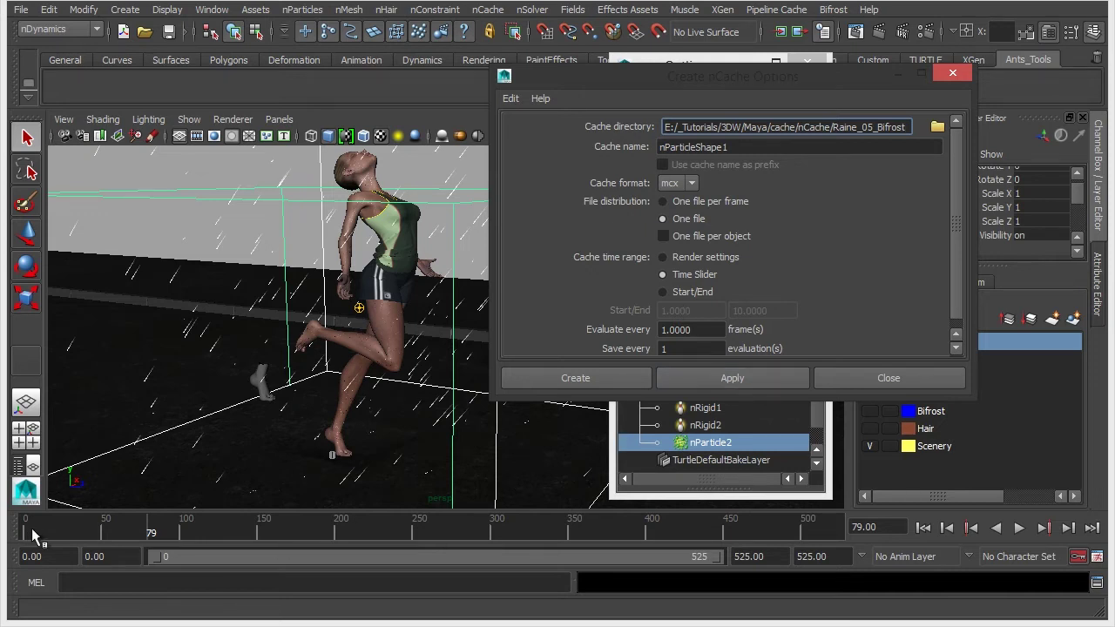
pyautogui.click(721, 378)
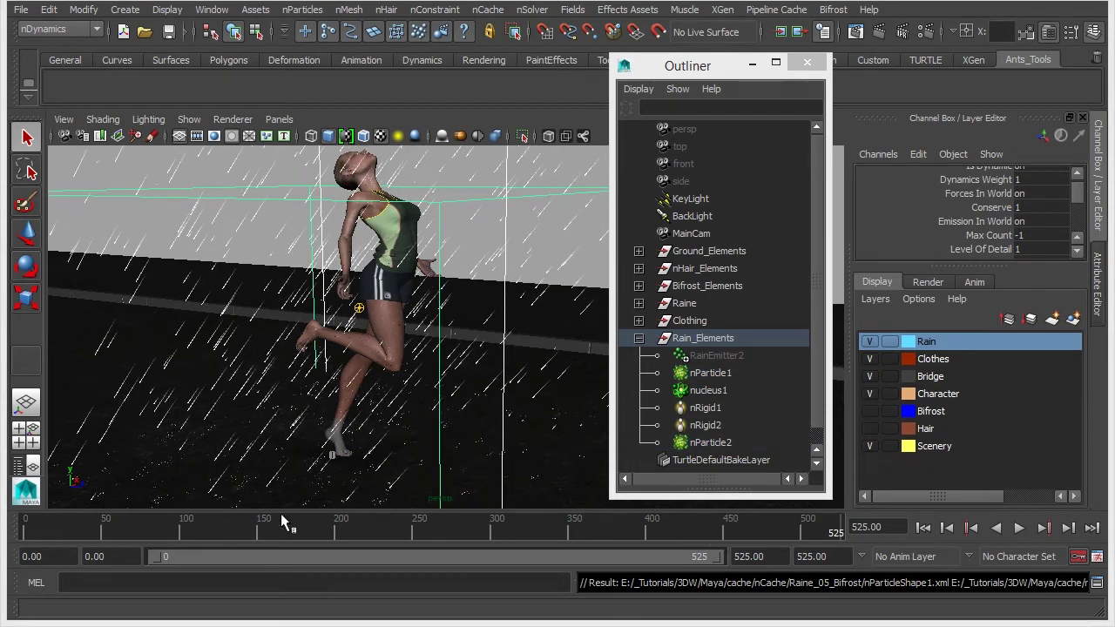
# Step: Scrub and play through the timeline up to frame 525 to check the cached rain particles
pyautogui.click(223, 530)
pyautogui.moveTo(247, 535); pyautogui.dragTo(505, 530)
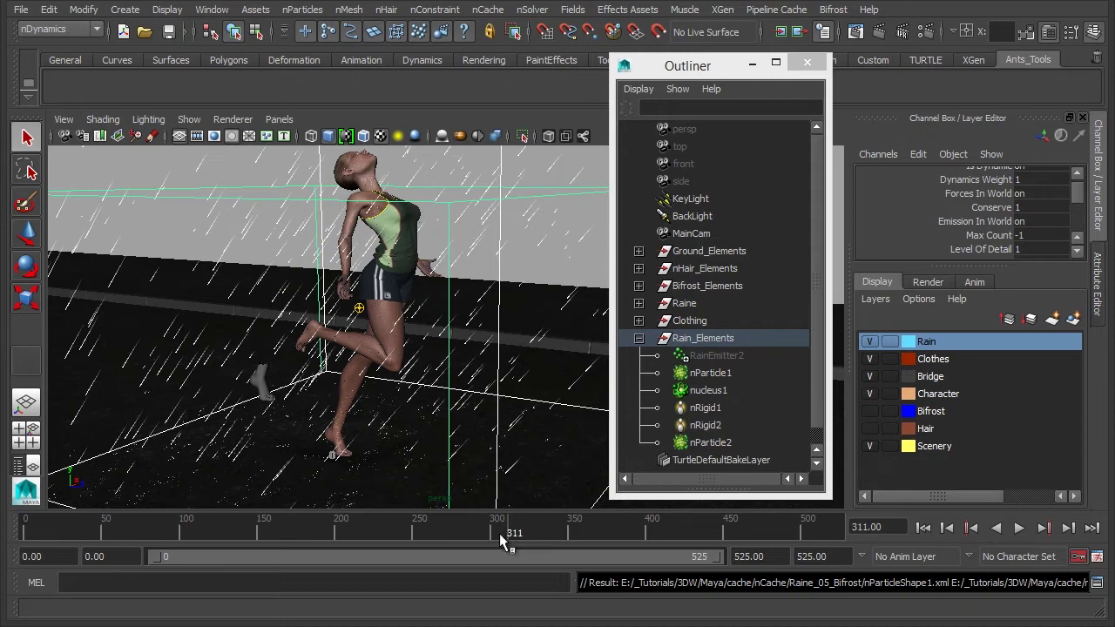
pyautogui.click(220, 529)
pyautogui.hotkey('alt', 'v')
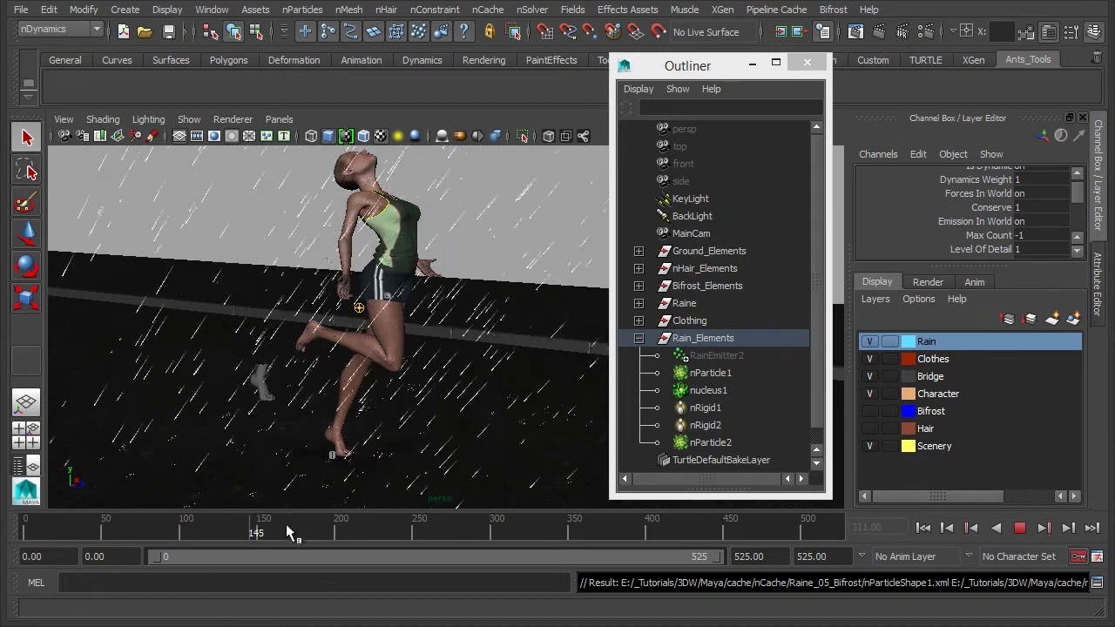
pyautogui.moveTo(288, 531); pyautogui.dragTo(606, 535)
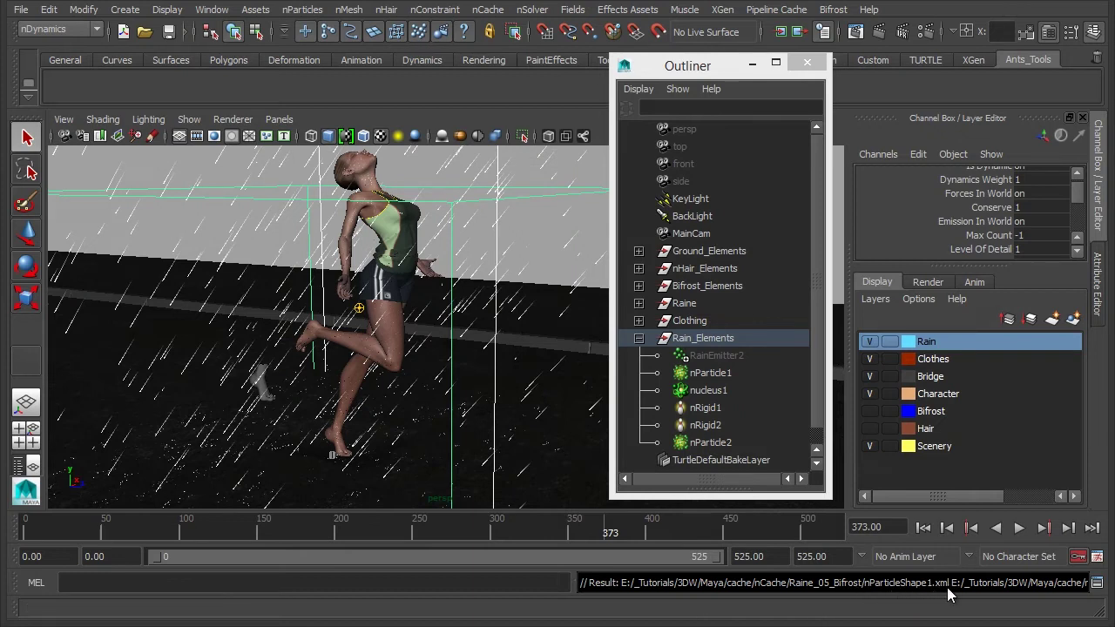
pyautogui.moveTo(339, 525); pyautogui.dragTo(835, 528)
pyautogui.moveTo(762, 530); pyautogui.dragTo(340, 533)
pyautogui.moveTo(353, 534); pyautogui.dragTo(597, 533)
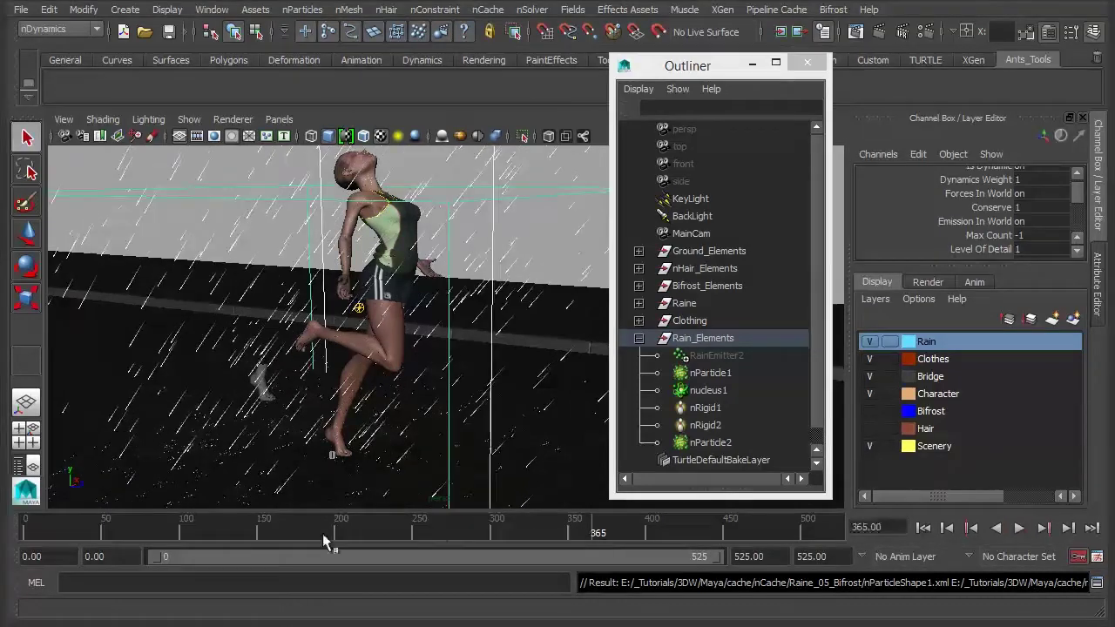
pyautogui.moveTo(264, 534); pyautogui.dragTo(846, 536)
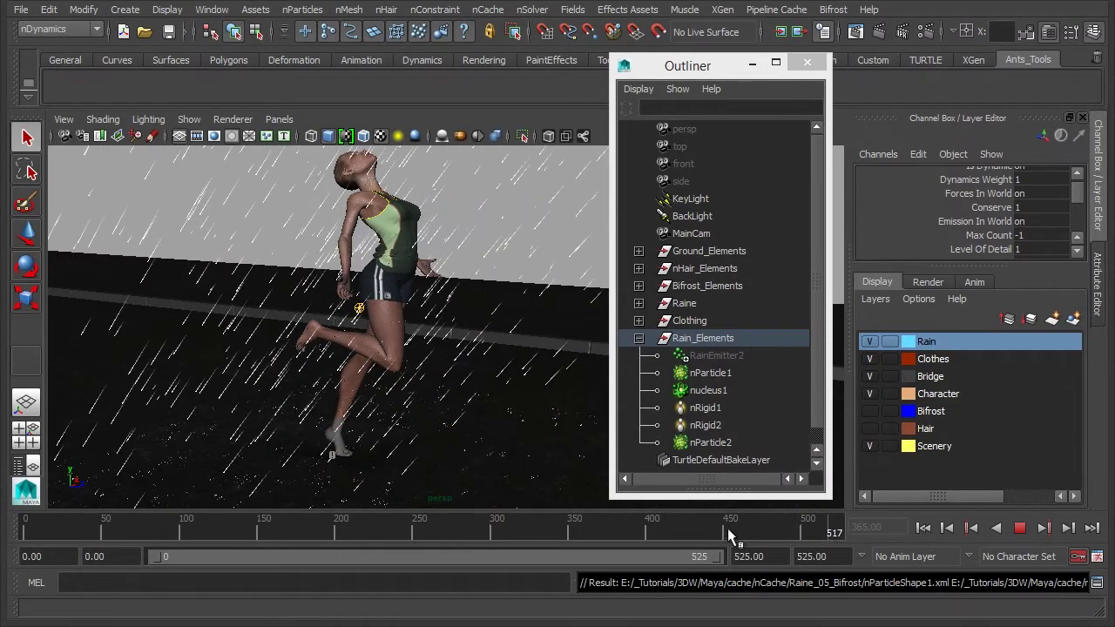
pyautogui.click(364, 348)
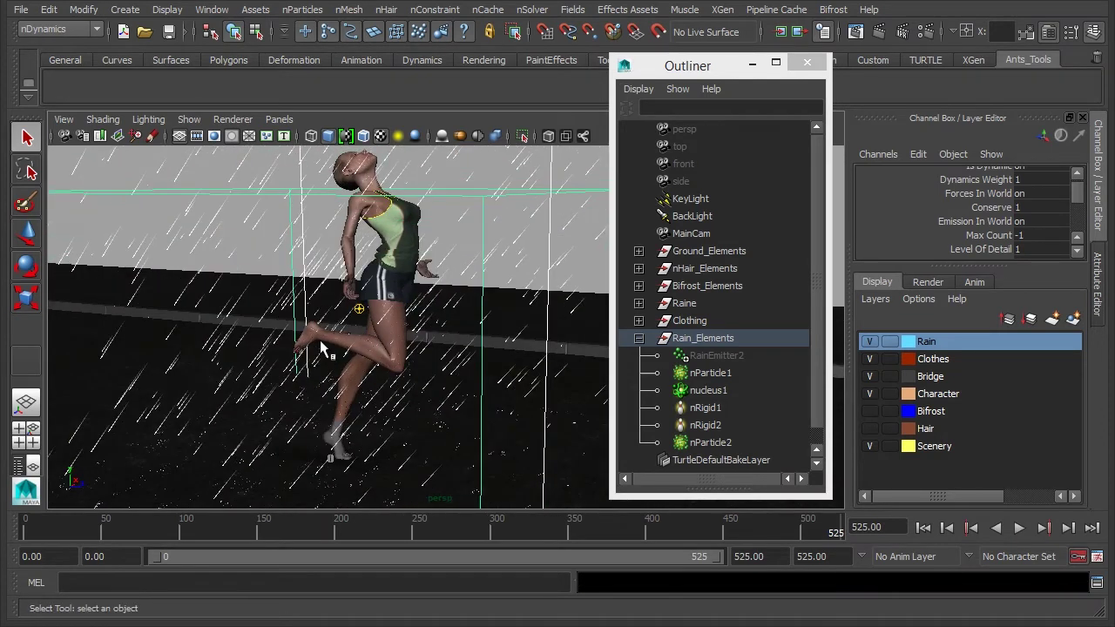
# Step: Collapse the Rain_Elements group, hide the Rain display layer and show the Bifrost display layer at frame 525
pyautogui.click(639, 338)
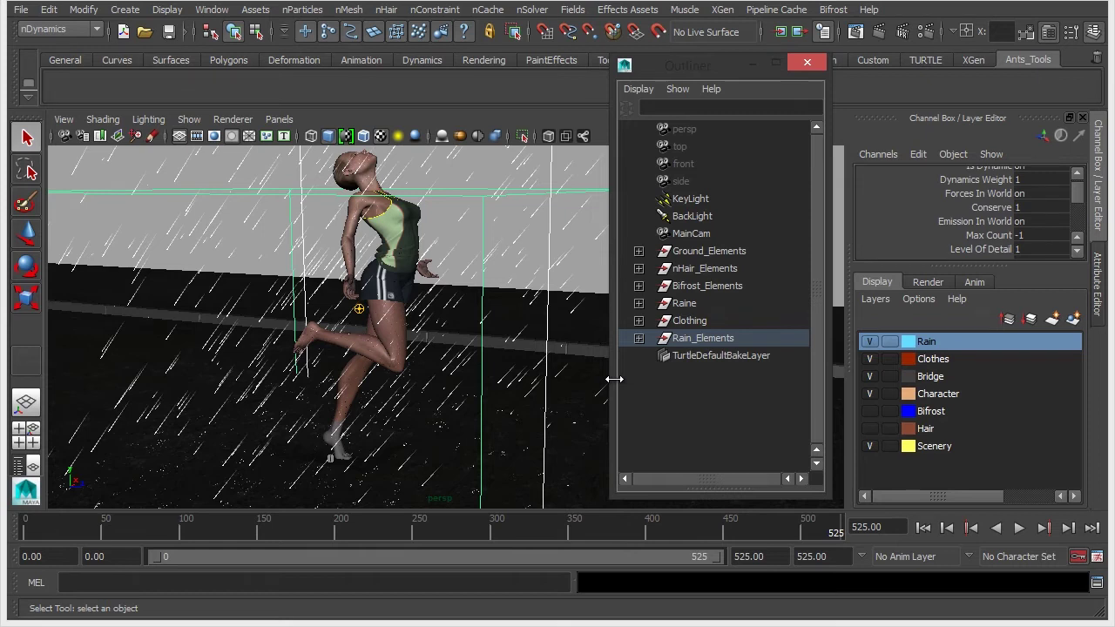
pyautogui.click(824, 527)
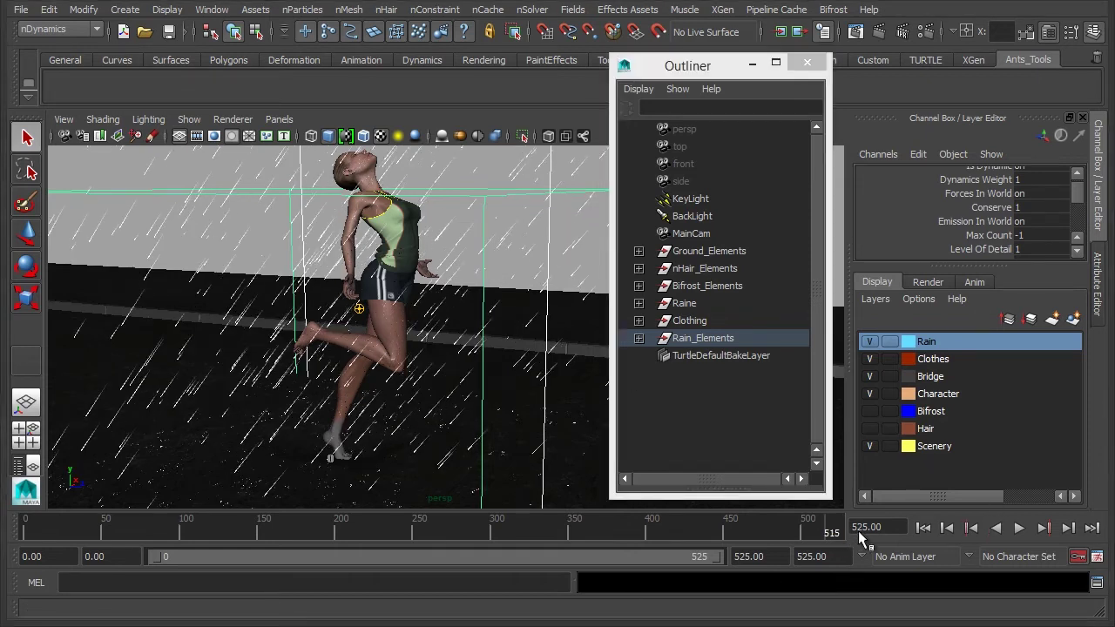
pyautogui.hotkey('alt', 'v')
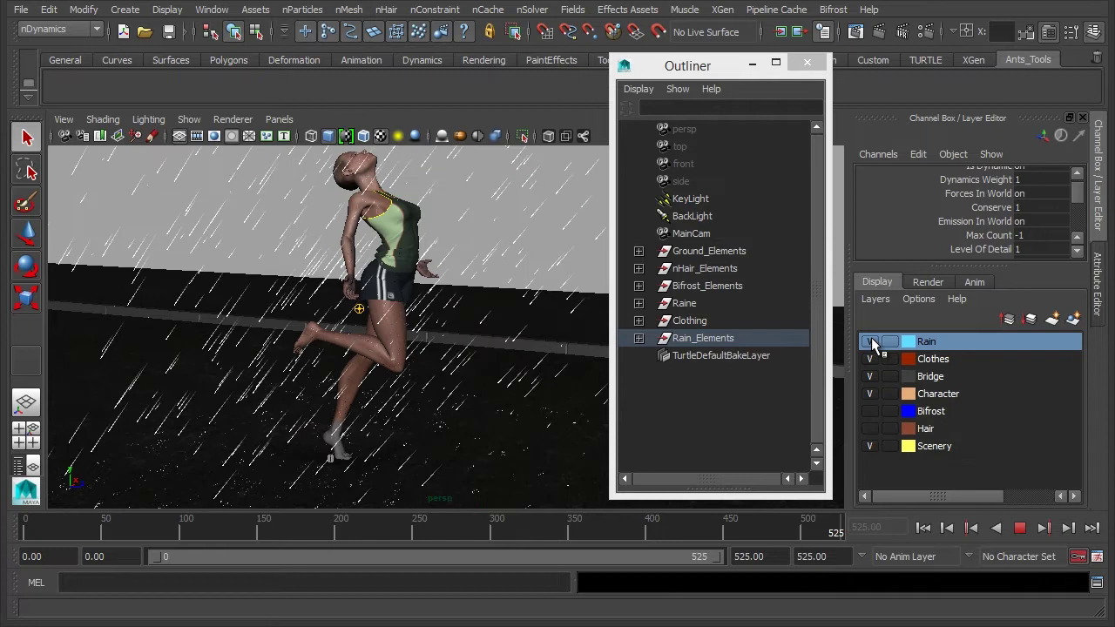
pyautogui.click(871, 342)
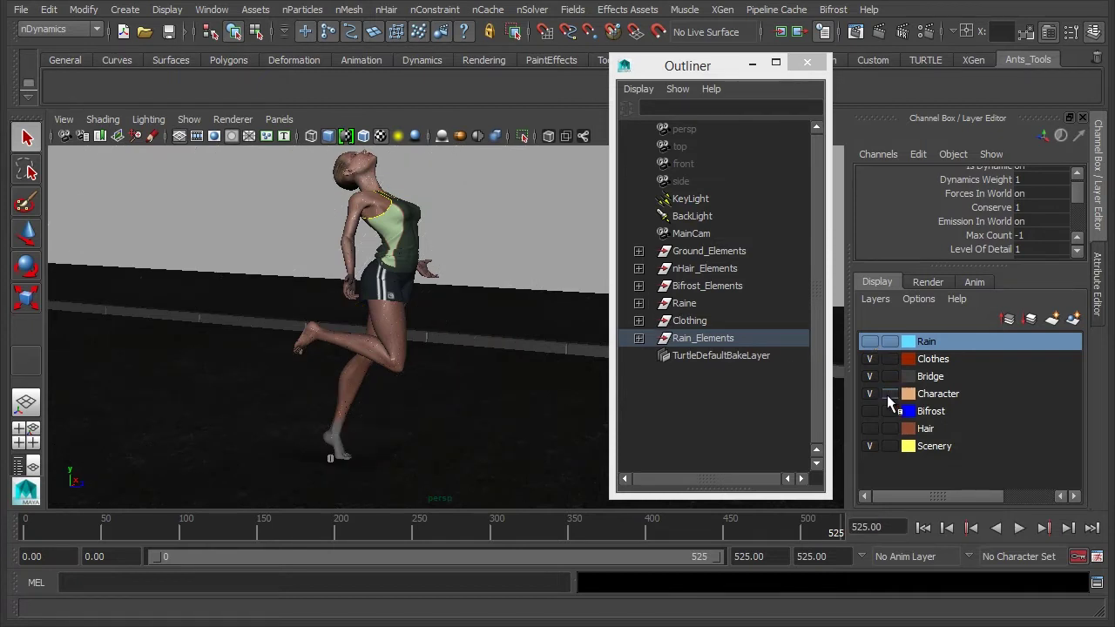
pyautogui.click(870, 412)
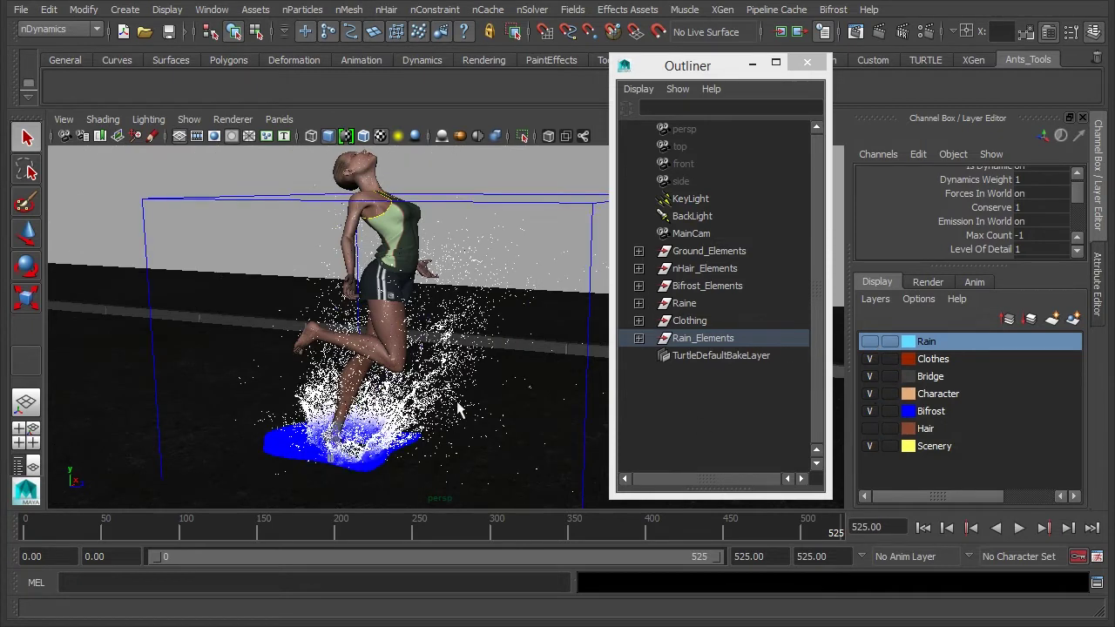
pyautogui.click(509, 168)
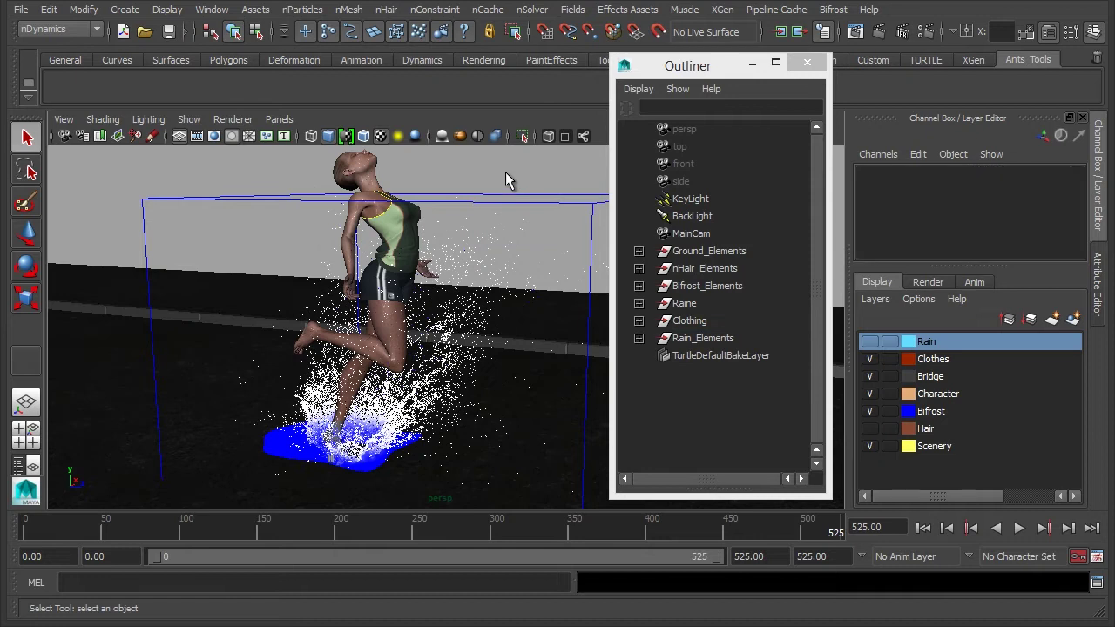
# Step: Set the animation range's start frame to 490
pyautogui.click(58, 556)
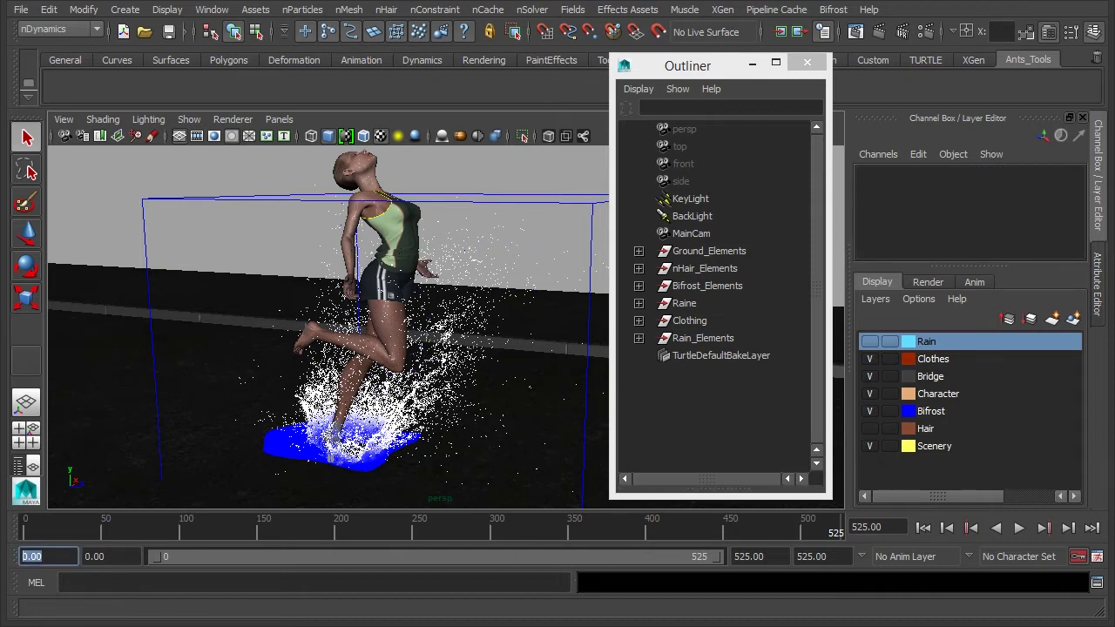
pyautogui.write('490')
pyautogui.press('Return')
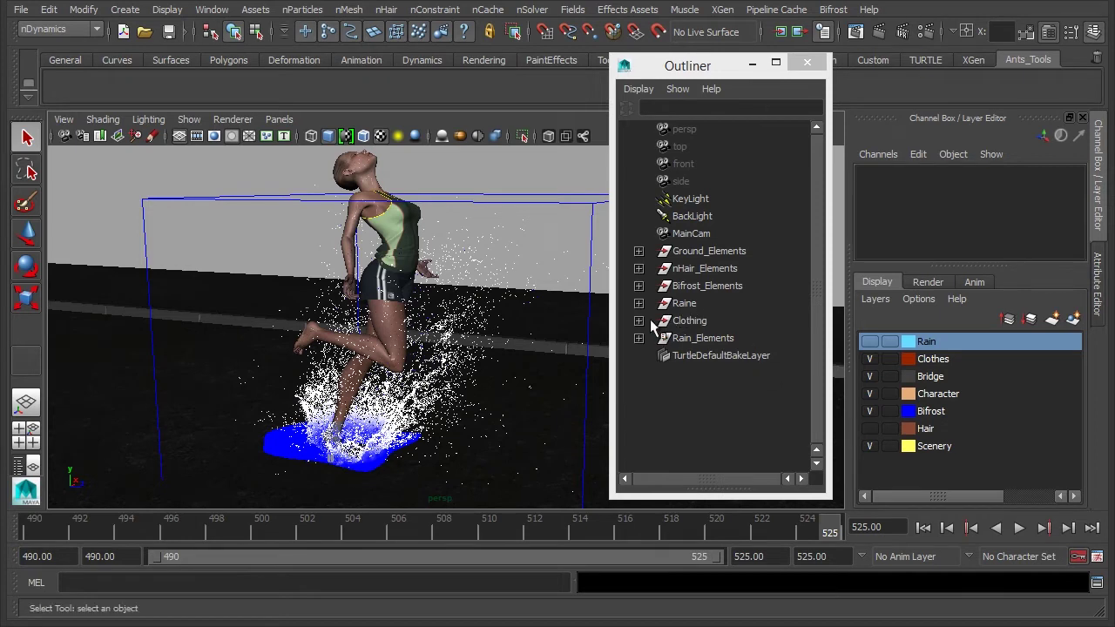
# Step: Try to compute and cache bifrostLiquid1 from Bifrost_Elements to disk in bif format over the Time Slider range
pyautogui.click(639, 286)
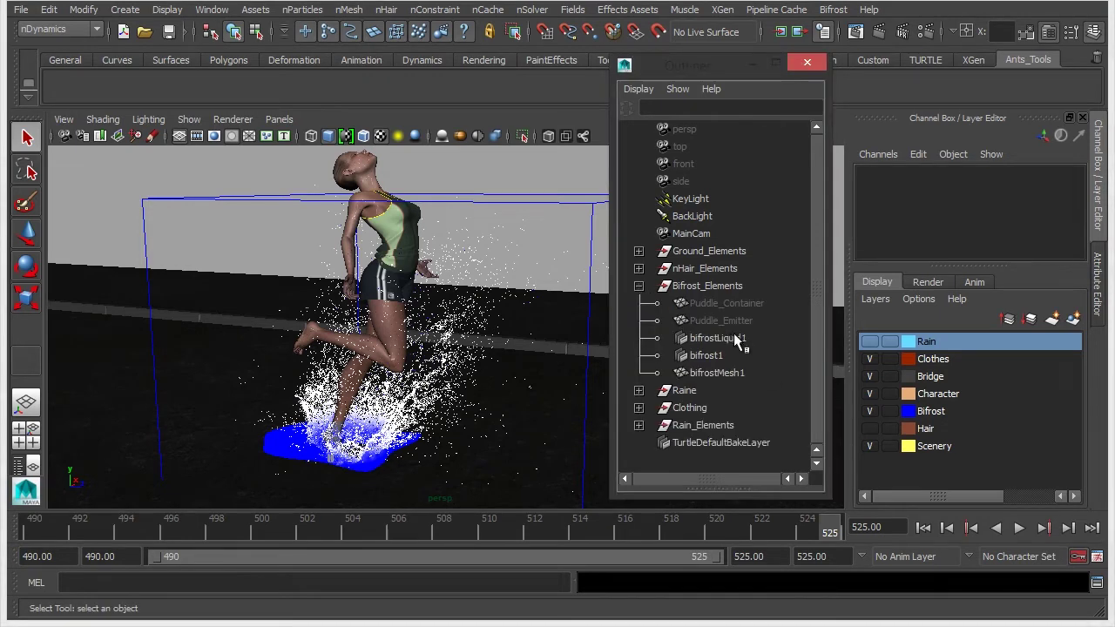
pyautogui.click(727, 338)
pyautogui.moveTo(983, 265); pyautogui.dragTo(1005, 445)
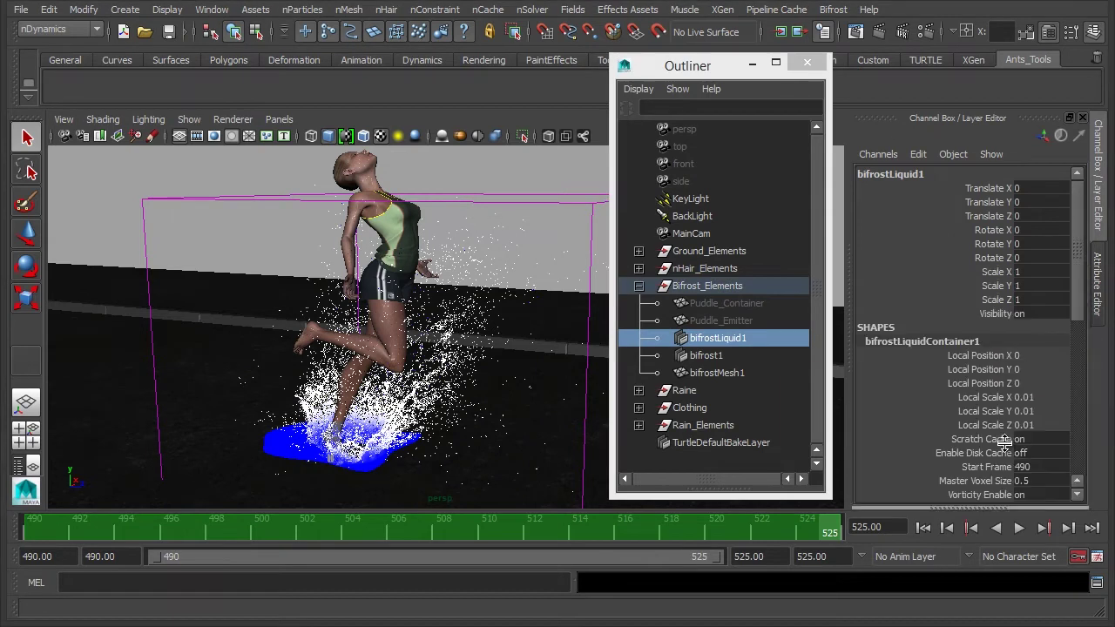
pyautogui.scroll(-3, 1019, 389)
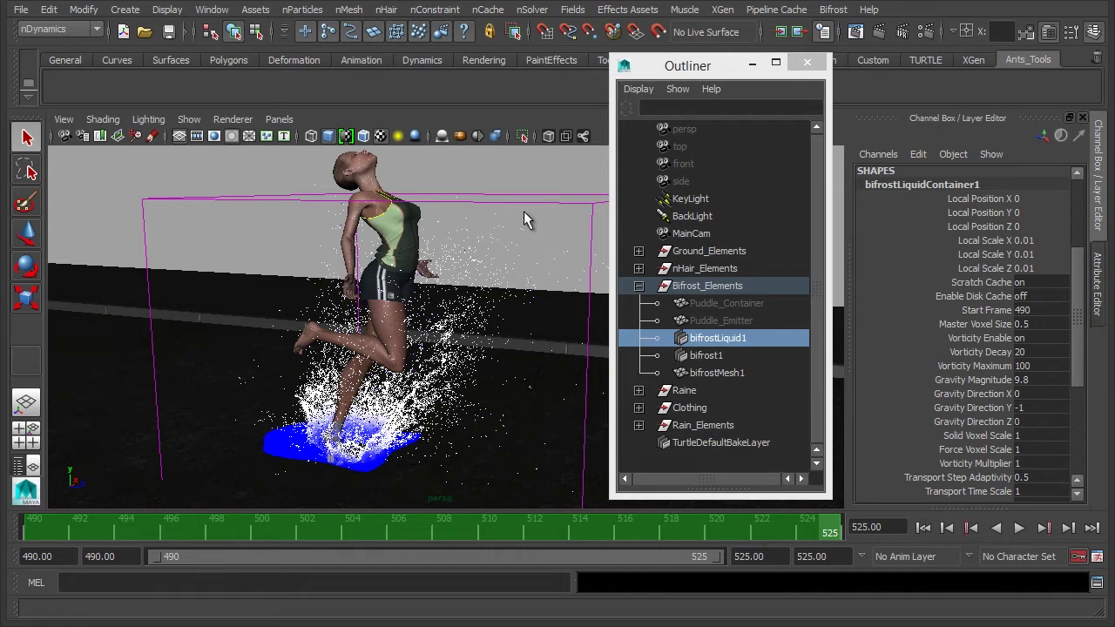
pyautogui.click(834, 10)
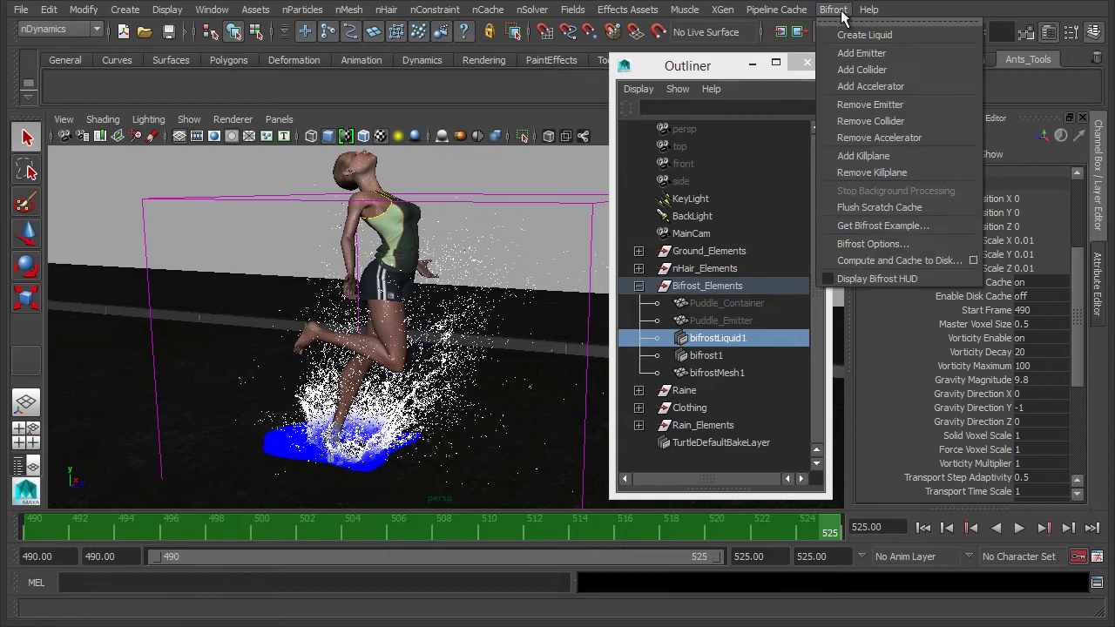
pyautogui.click(971, 260)
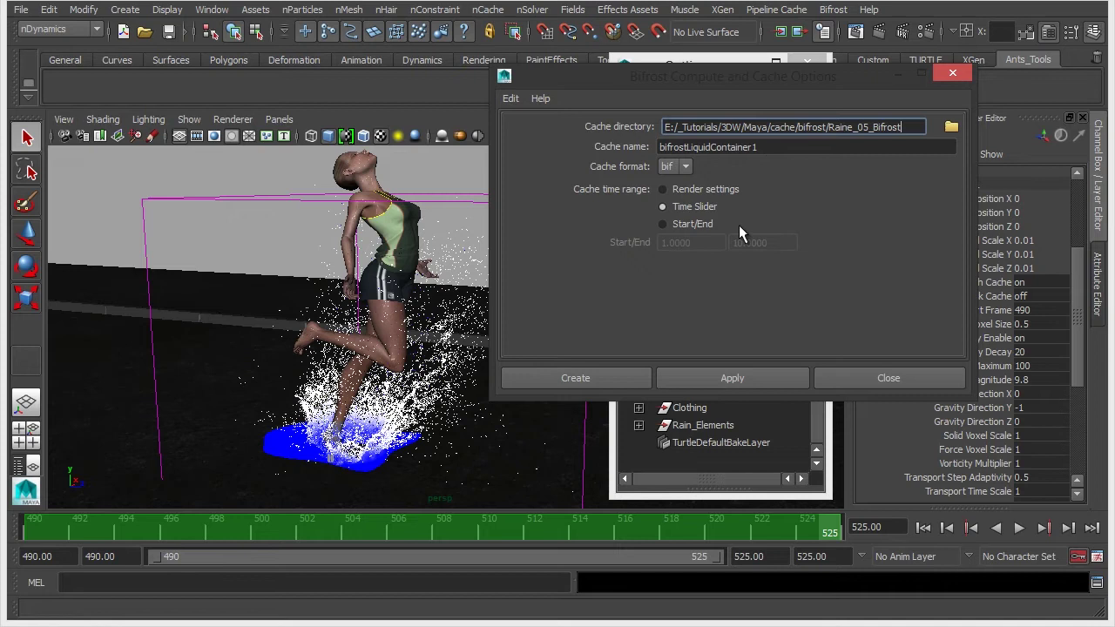
pyautogui.click(588, 379)
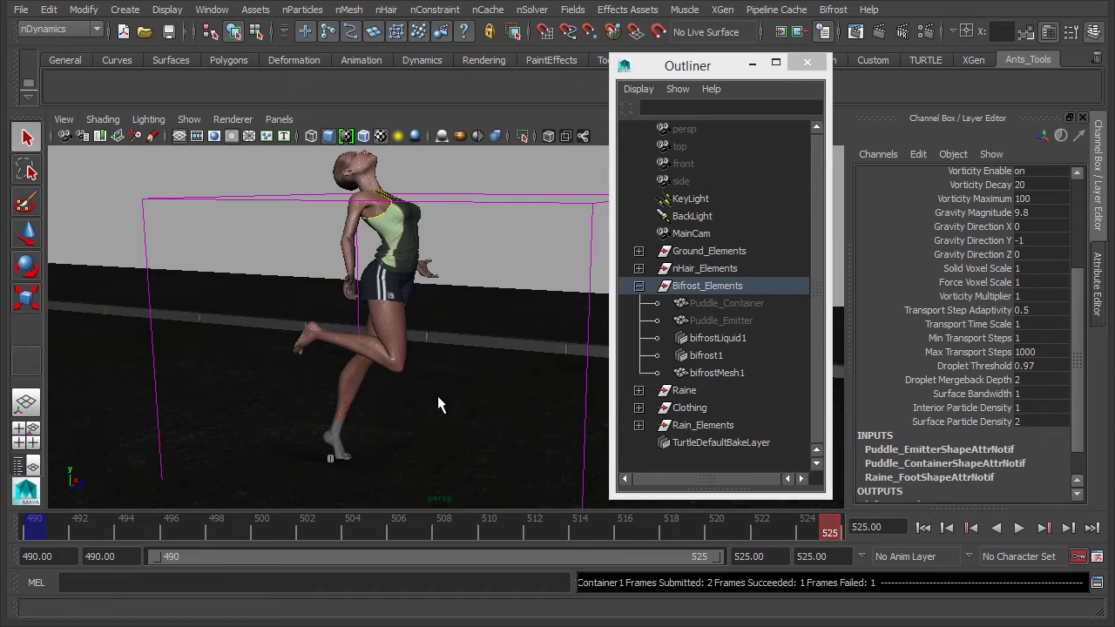
# Step: Turn off Enable Disk Cache on bifrostLiquid1's container
pyautogui.click(746, 339)
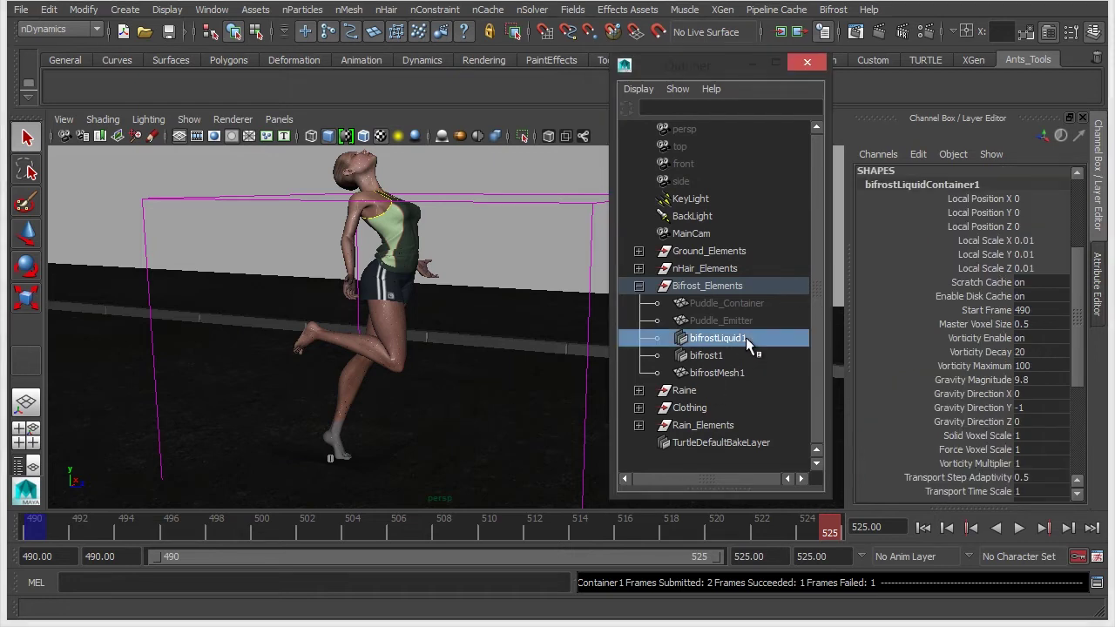
pyautogui.doubleClick(1046, 296)
pyautogui.write('0')
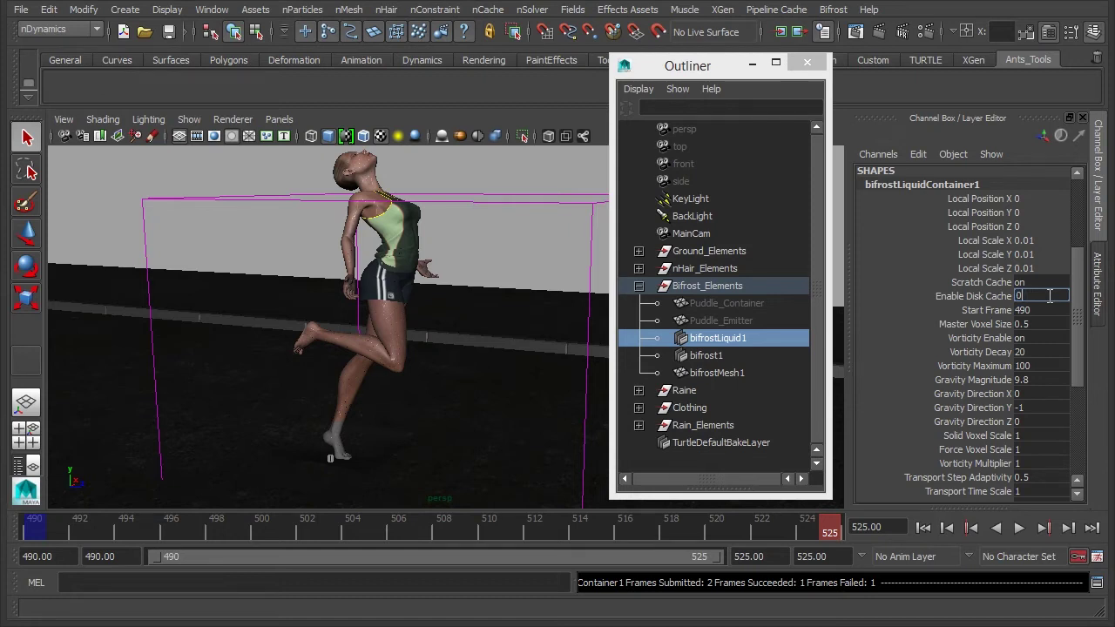
pyautogui.press('Return')
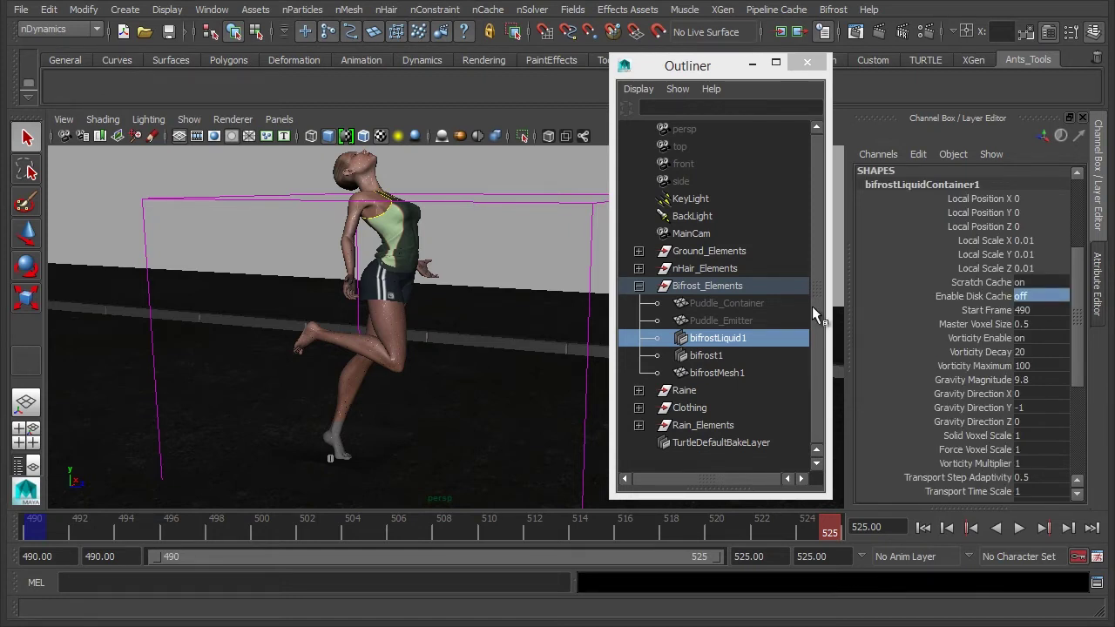
# Step: Delete the nHair_Elements and Rain_Elements groups from the scene
pyautogui.click(476, 169)
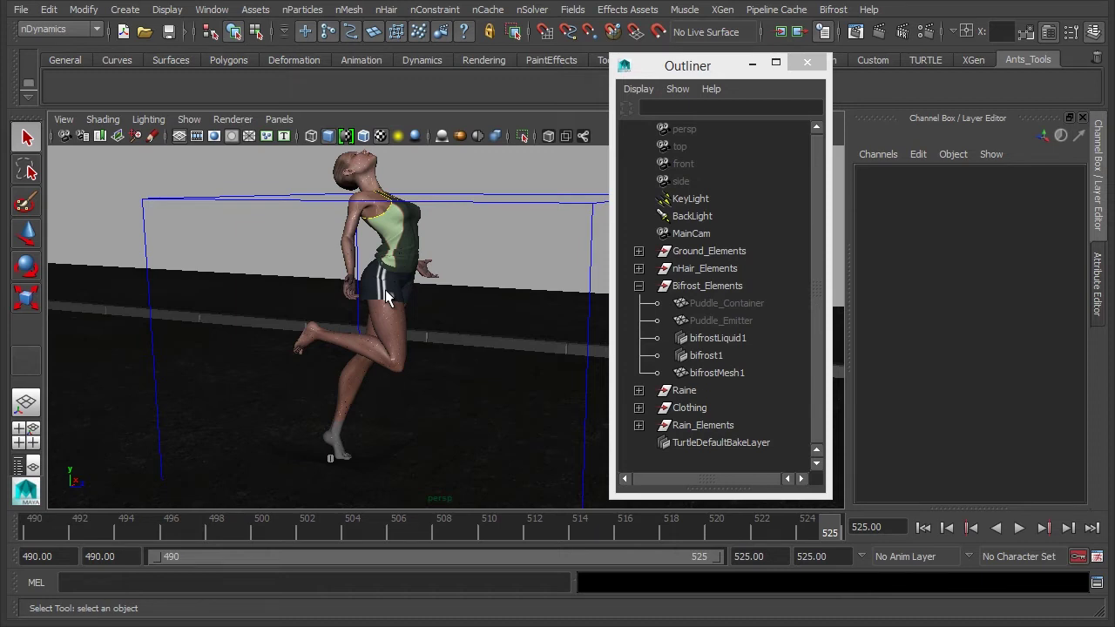
pyautogui.keyDown('alt'); pyautogui.moveTo(488, 368); pyautogui.dragTo(461, 286); pyautogui.keyUp('alt')
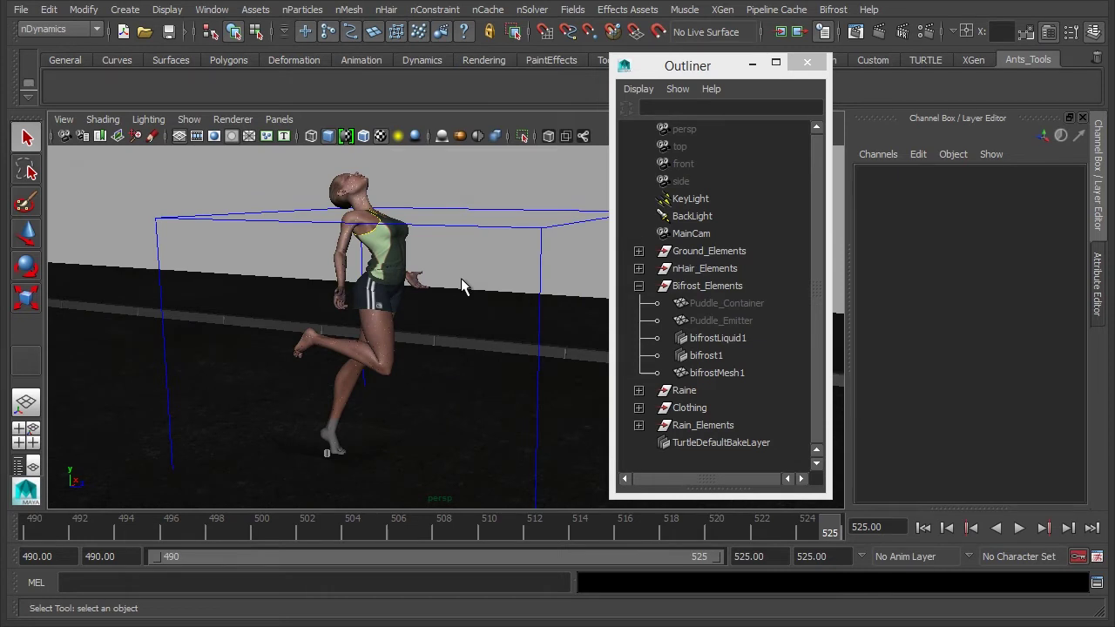
pyautogui.keyDown('alt'); pyautogui.moveTo(473, 316); pyautogui.dragTo(440, 347); pyautogui.keyUp('alt')
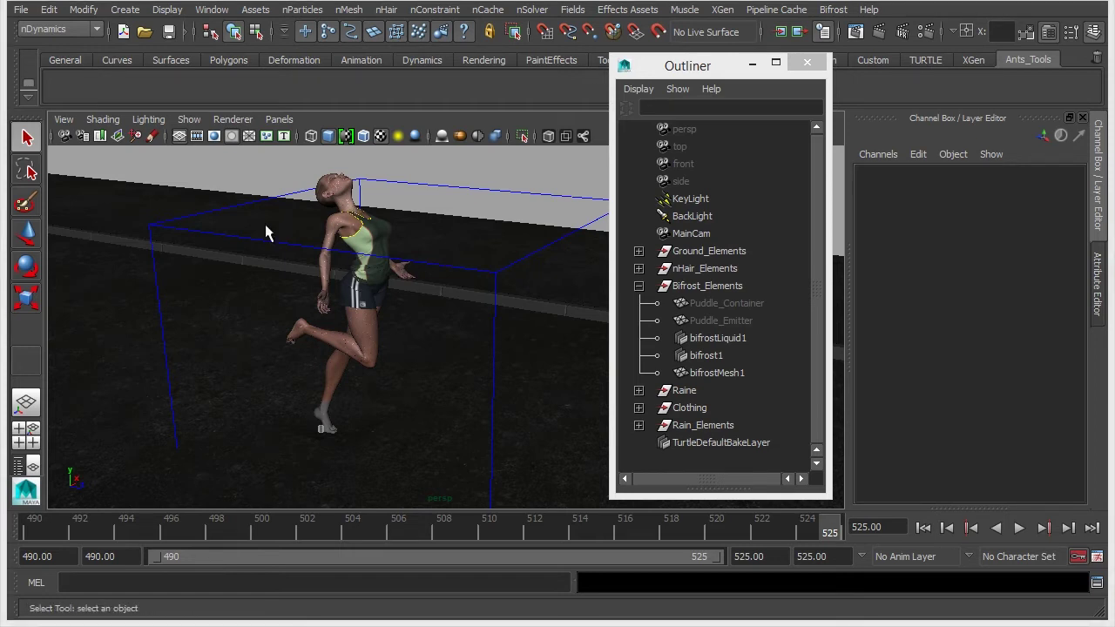
pyautogui.keyDown('alt'); pyautogui.moveTo(265, 231); pyautogui.dragTo(471, 312); pyautogui.keyUp('alt')
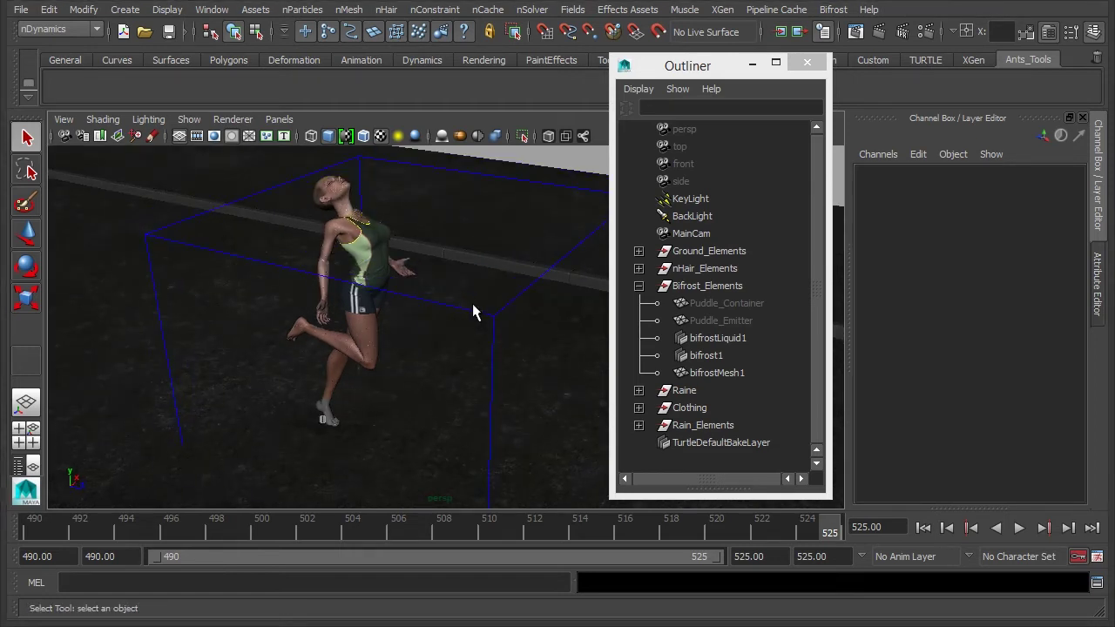
pyautogui.click(738, 270)
pyautogui.press('Delete')
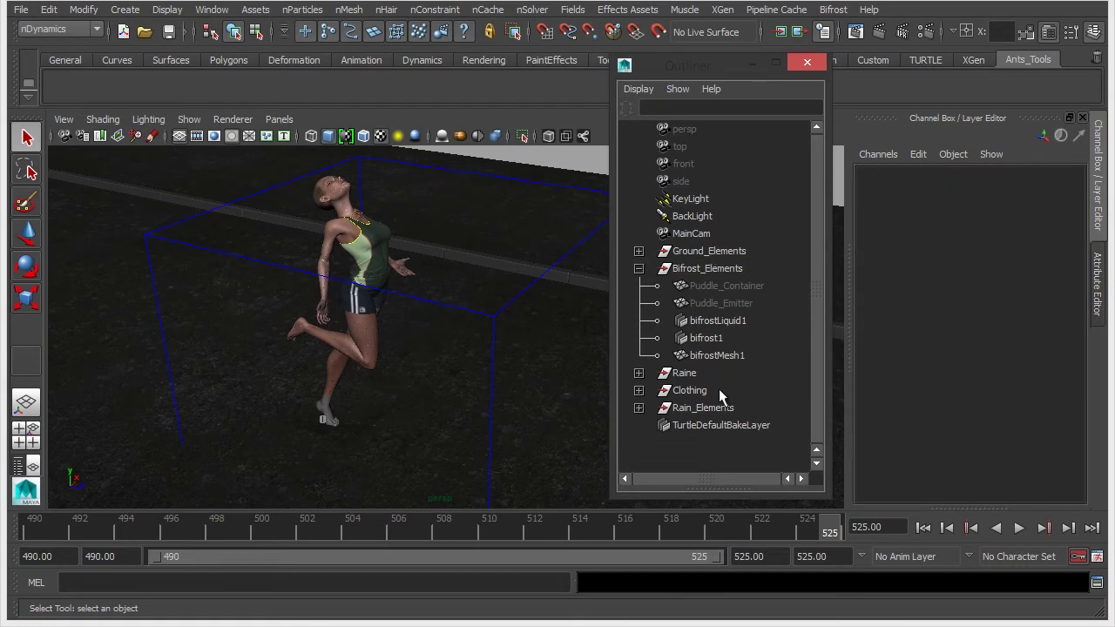
pyautogui.click(744, 409)
pyautogui.press('Delete')
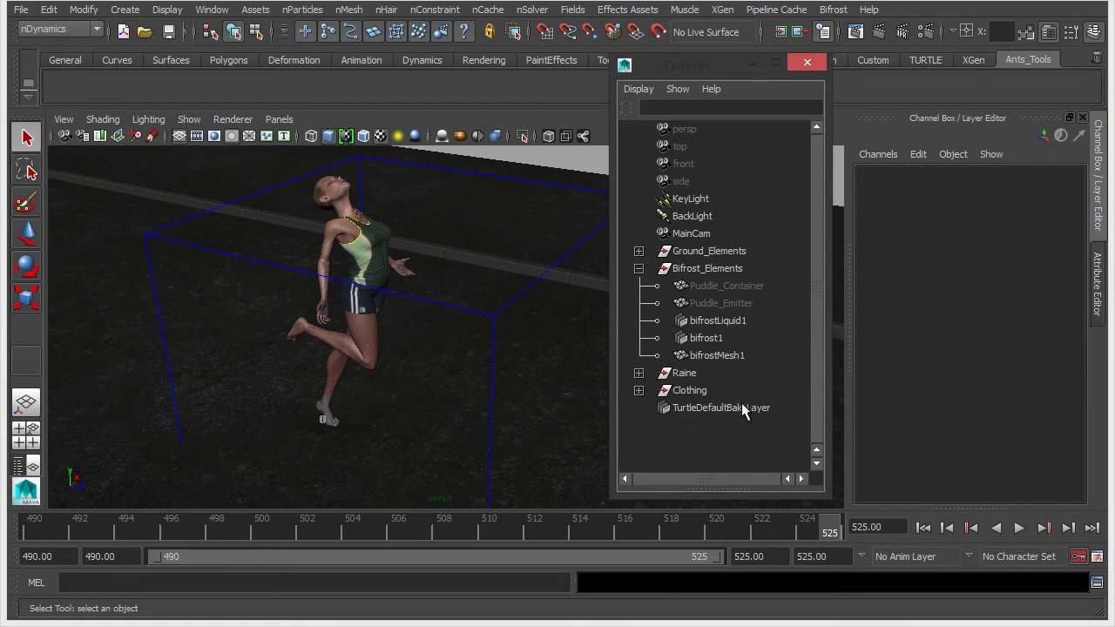
# Step: Optimize the scene size to remove unused items
pyautogui.click(21, 9)
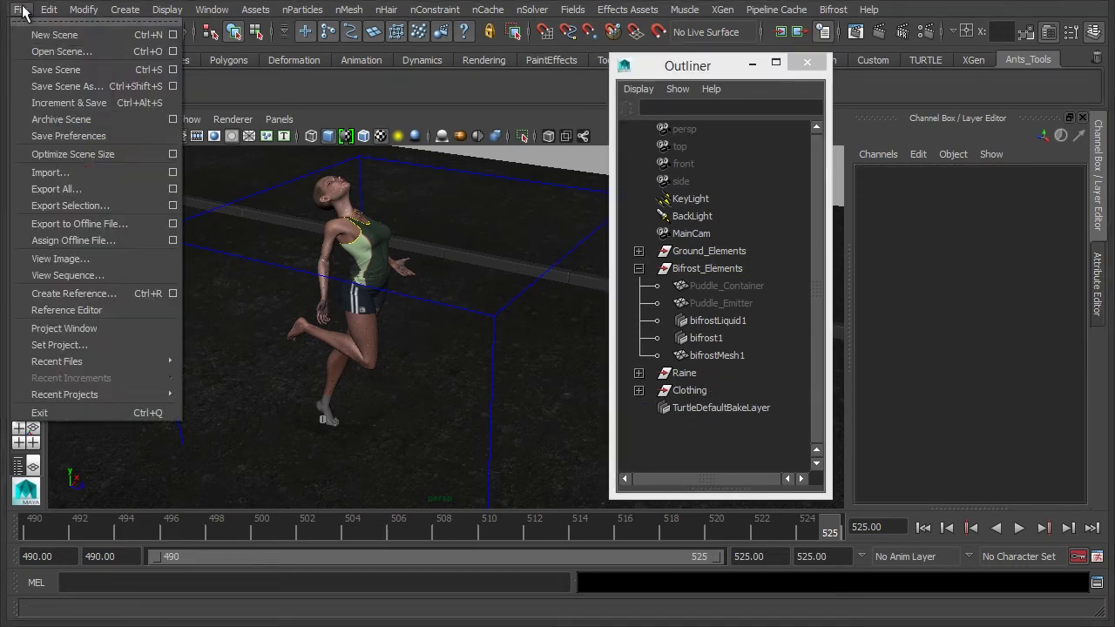
pyautogui.click(116, 157)
pyautogui.click(495, 302)
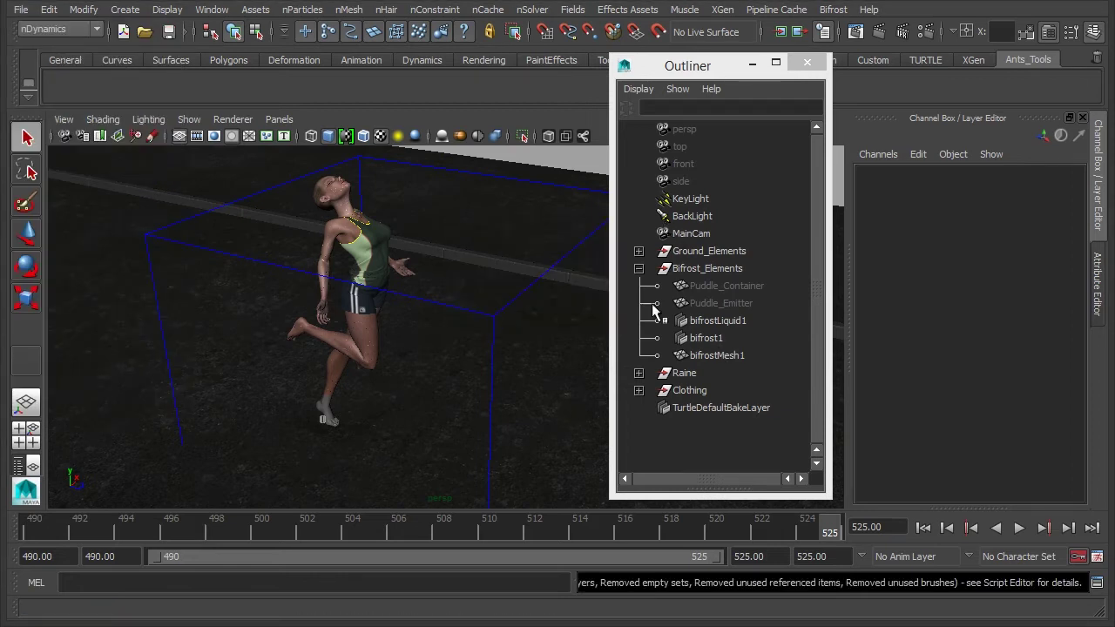
# Step: Compute and cache bifrostLiquid1 to the Raine_06_Bifrost directory in bif format over the Time Slider range
pyautogui.click(1095, 281)
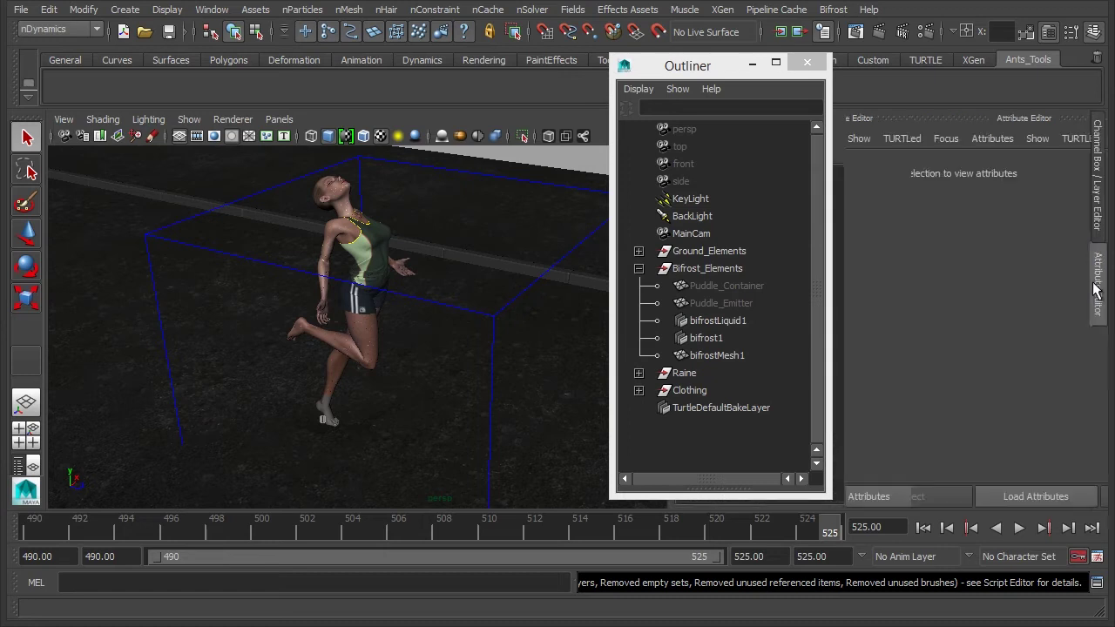
pyautogui.click(1103, 217)
pyautogui.moveTo(973, 503)
pyautogui.mouseDown()
pyautogui.moveTo(979, 319)
pyautogui.moveTo(974, 519)
pyautogui.mouseUp()
pyautogui.click(747, 320)
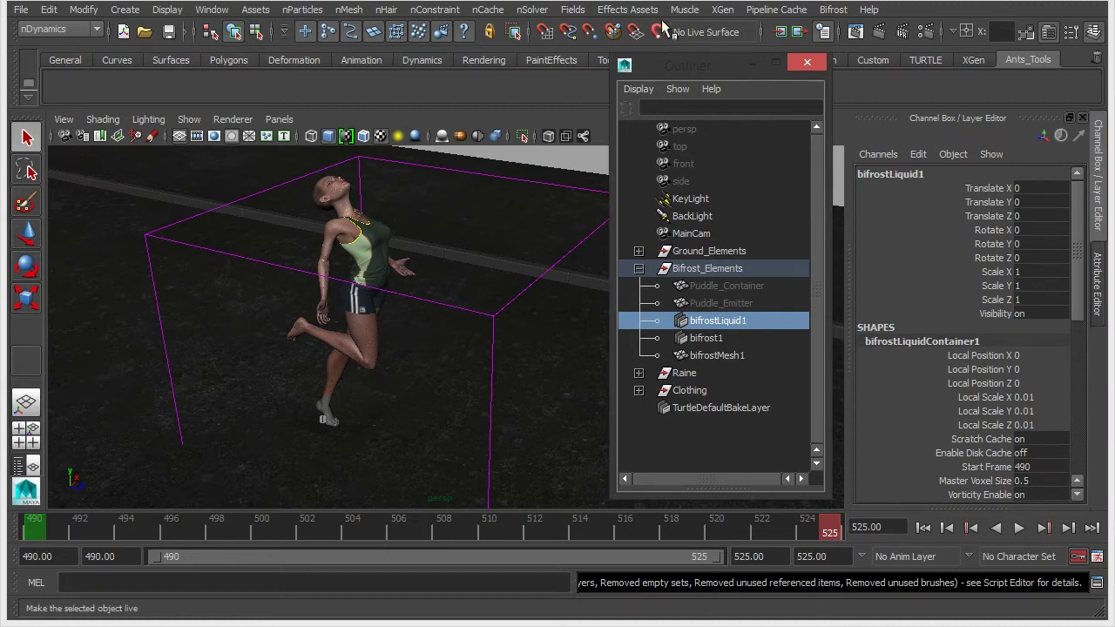
pyautogui.click(832, 10)
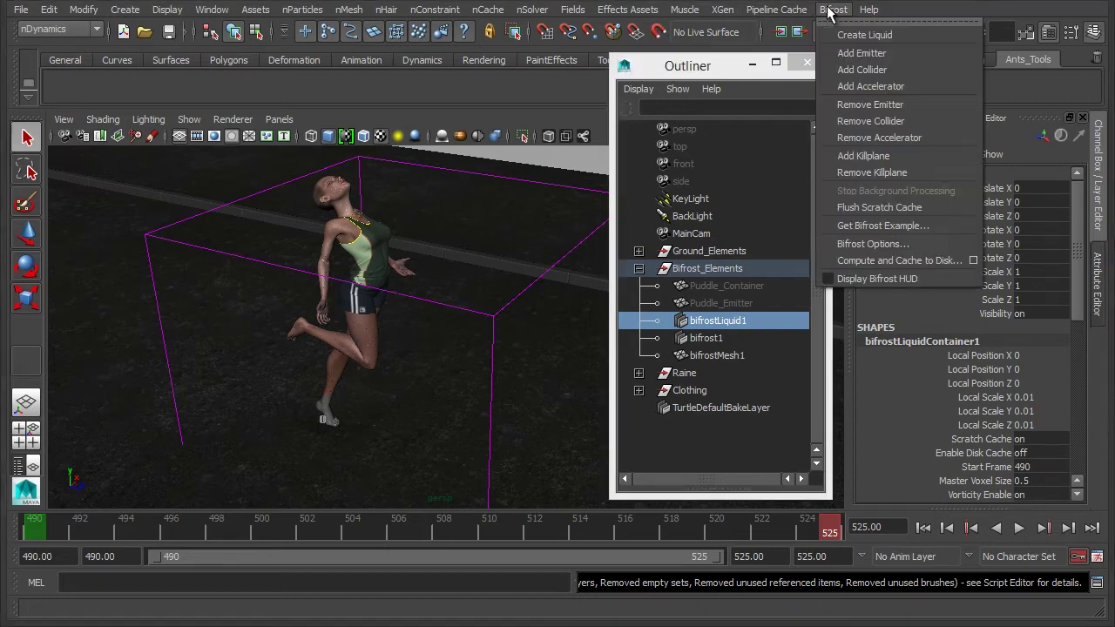
pyautogui.click(975, 259)
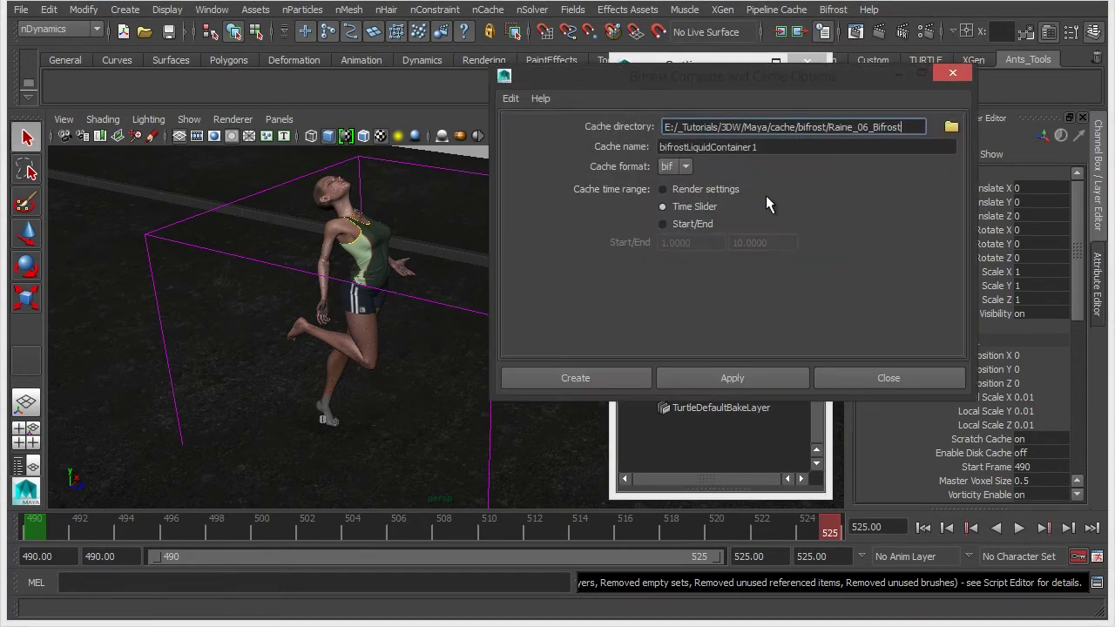
pyautogui.click(576, 378)
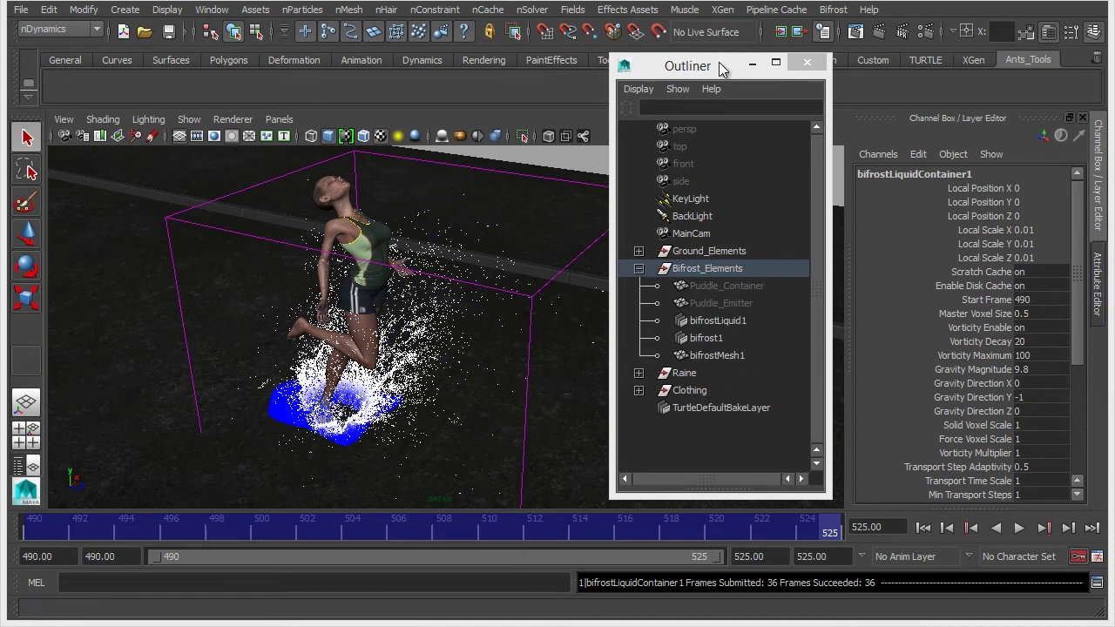
# Step: Examine the attributes of bifrostLiquidContainer1 and bifrostShape1, including the container's cache directory and cache name
pyautogui.moveTo(719, 70); pyautogui.dragTo(530, 59)
pyautogui.click(1098, 276)
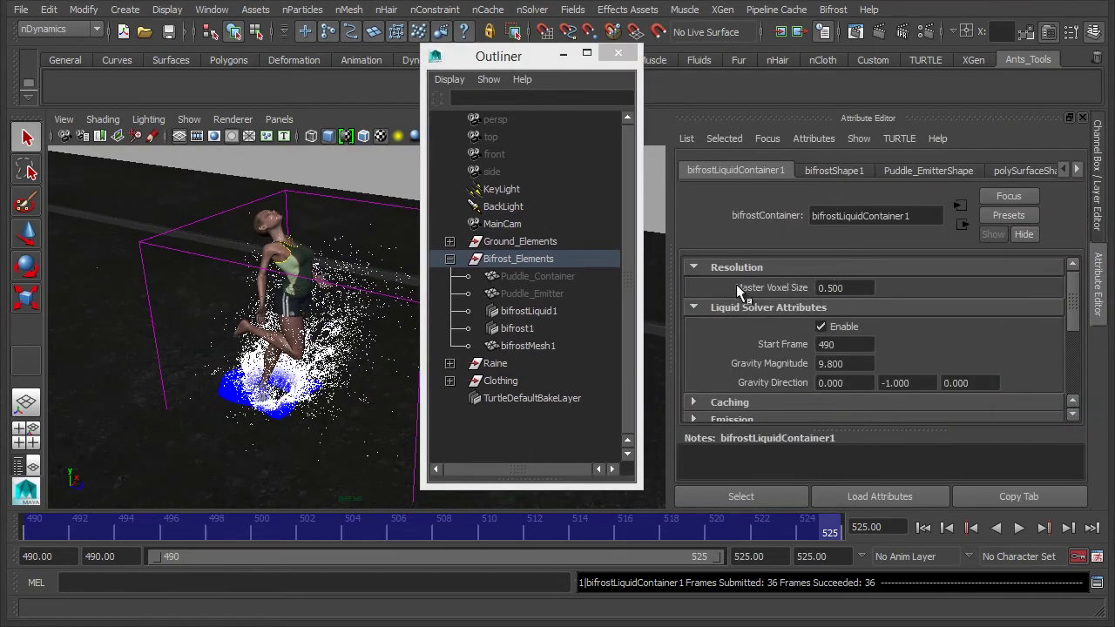
pyautogui.scroll(-5, 749, 291)
pyautogui.click(832, 170)
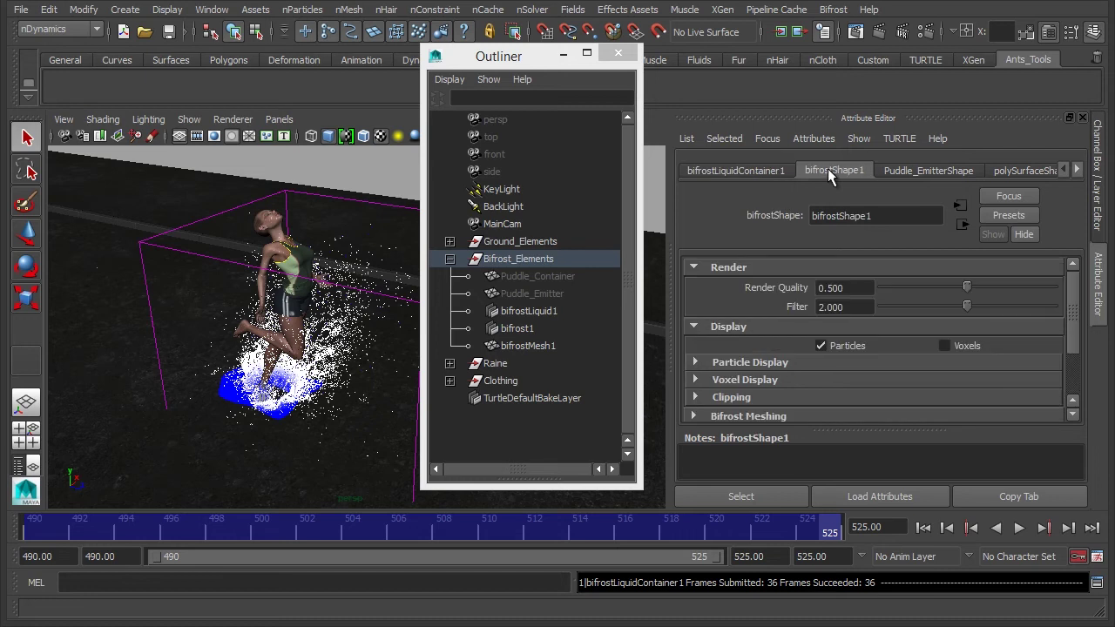
pyautogui.scroll(-3, 756, 287)
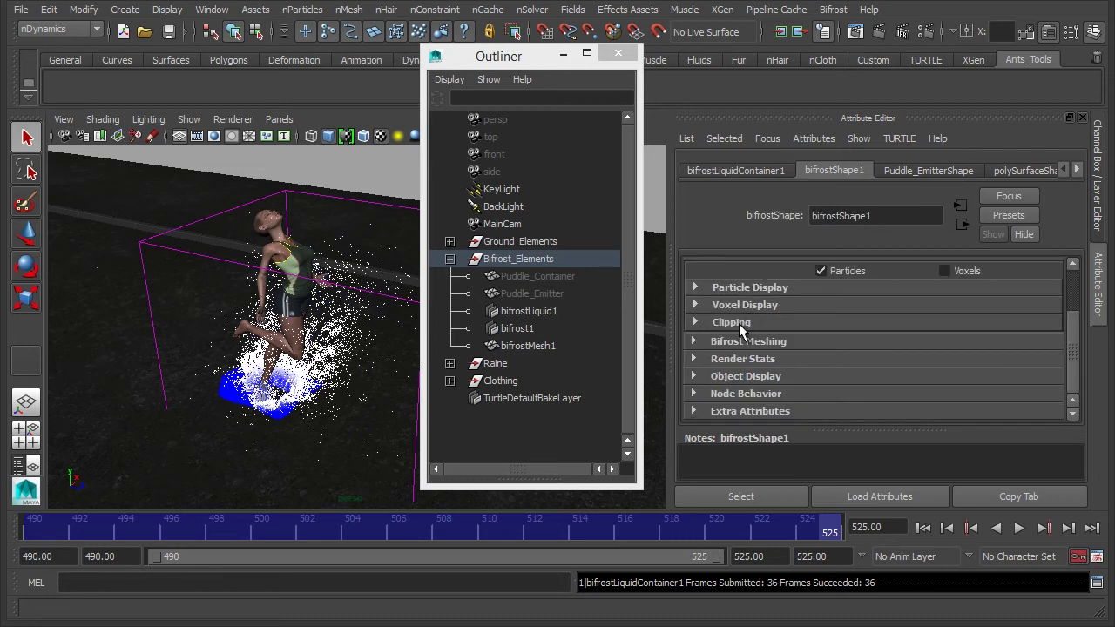
pyautogui.scroll(3, 749, 373)
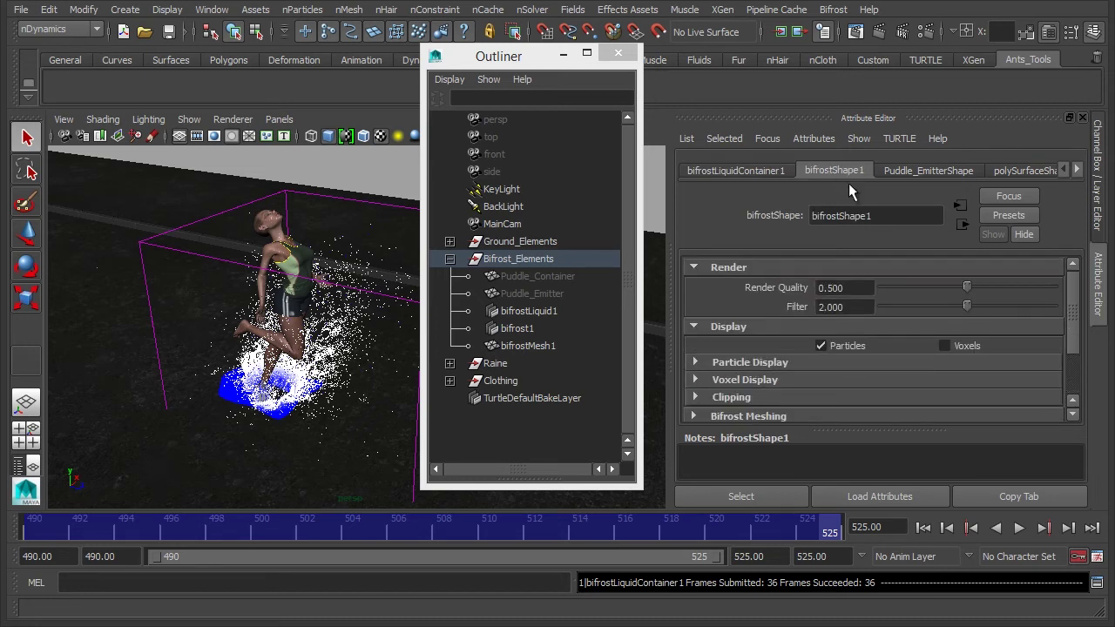
pyautogui.click(741, 171)
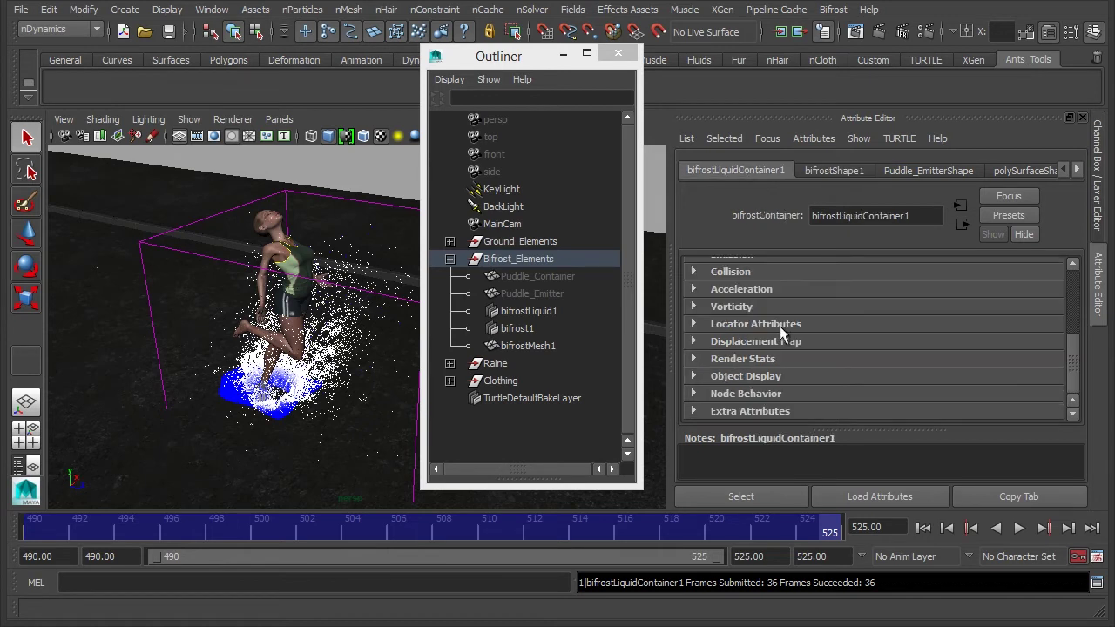
pyautogui.scroll(3, 781, 331)
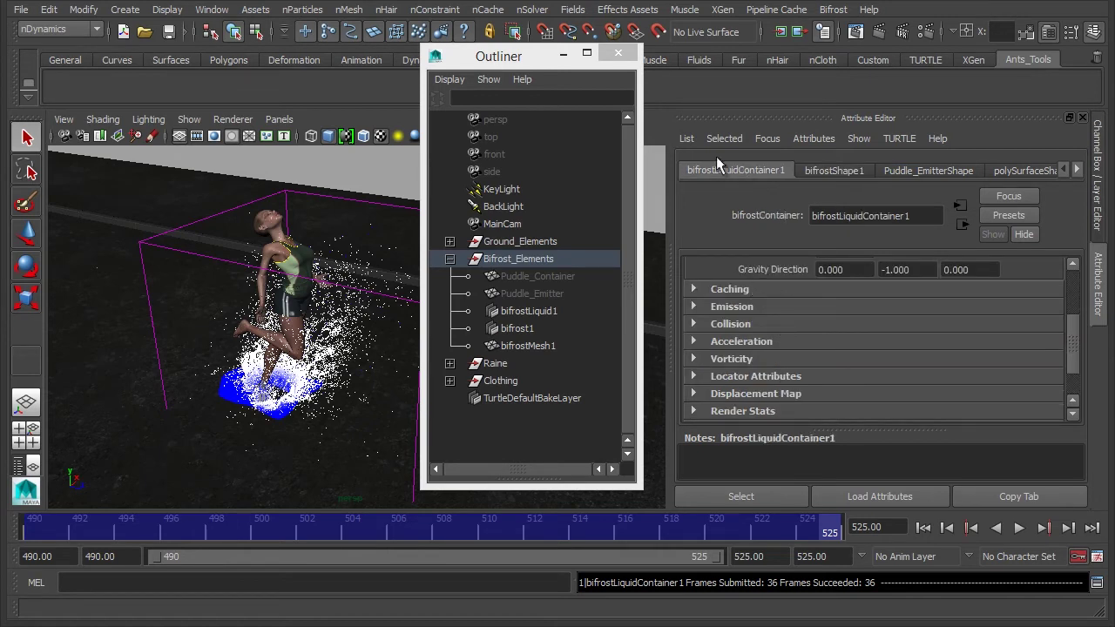
pyautogui.scroll(3, 750, 317)
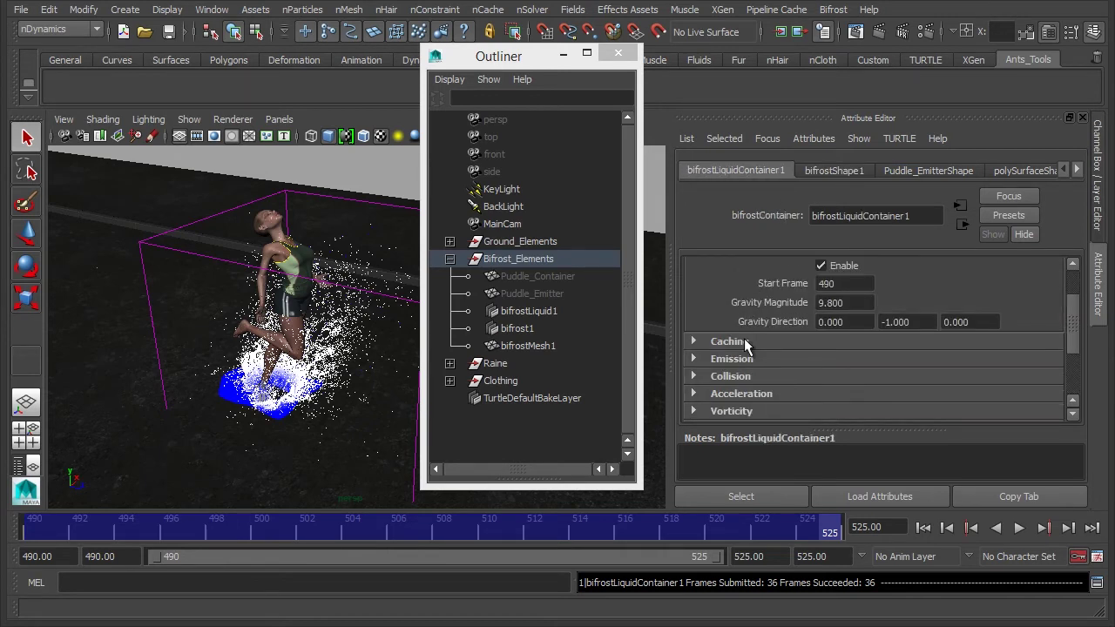
pyautogui.click(745, 341)
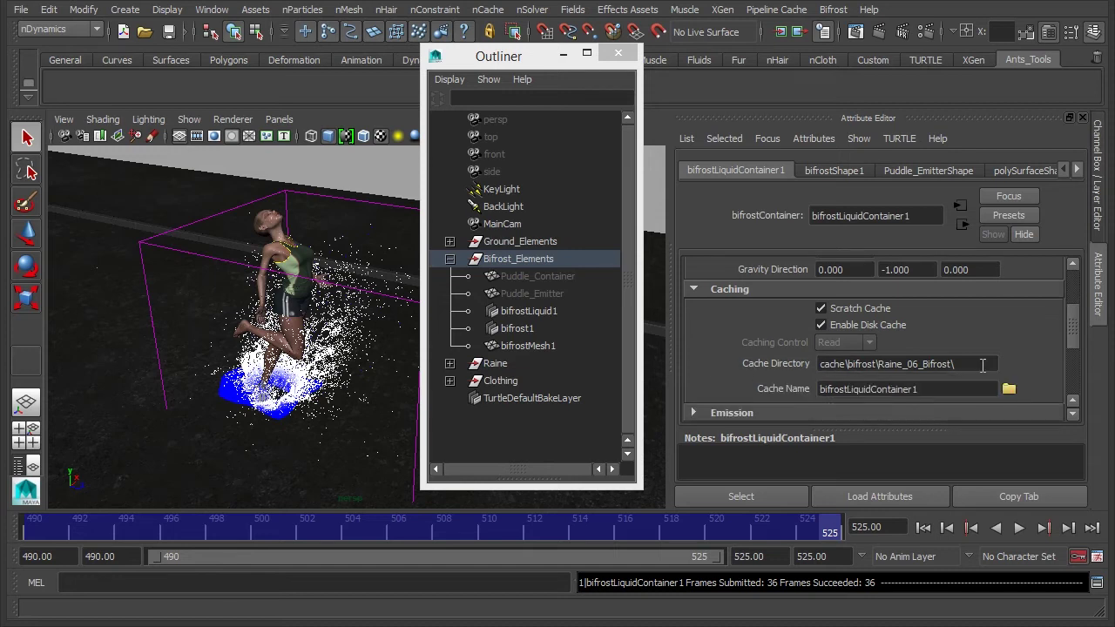
pyautogui.moveTo(982, 365); pyautogui.dragTo(751, 366)
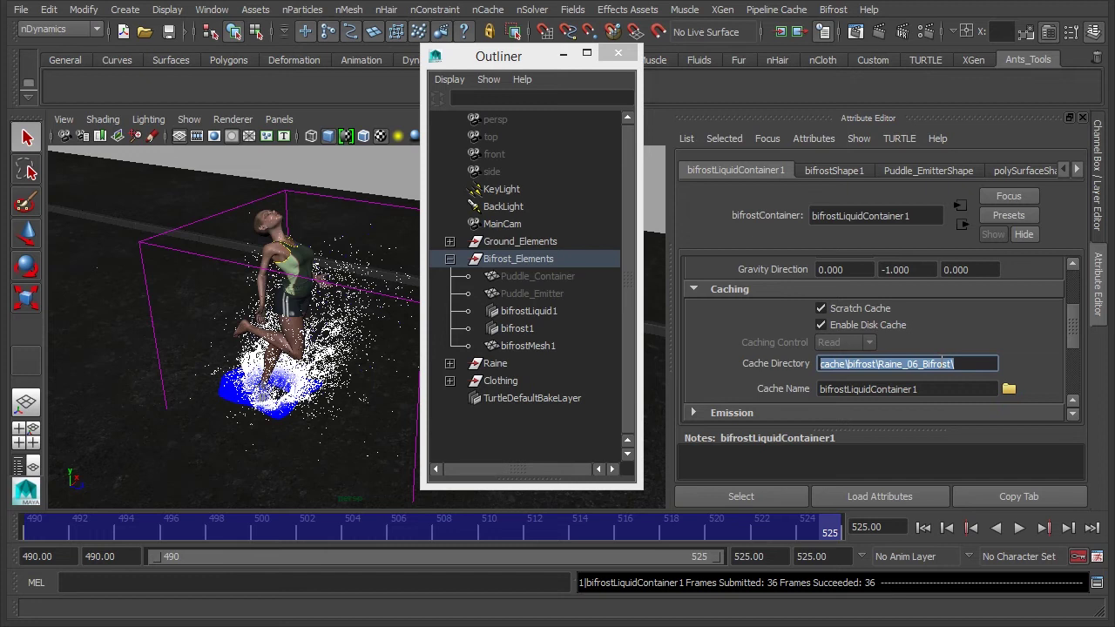
pyautogui.click(883, 389)
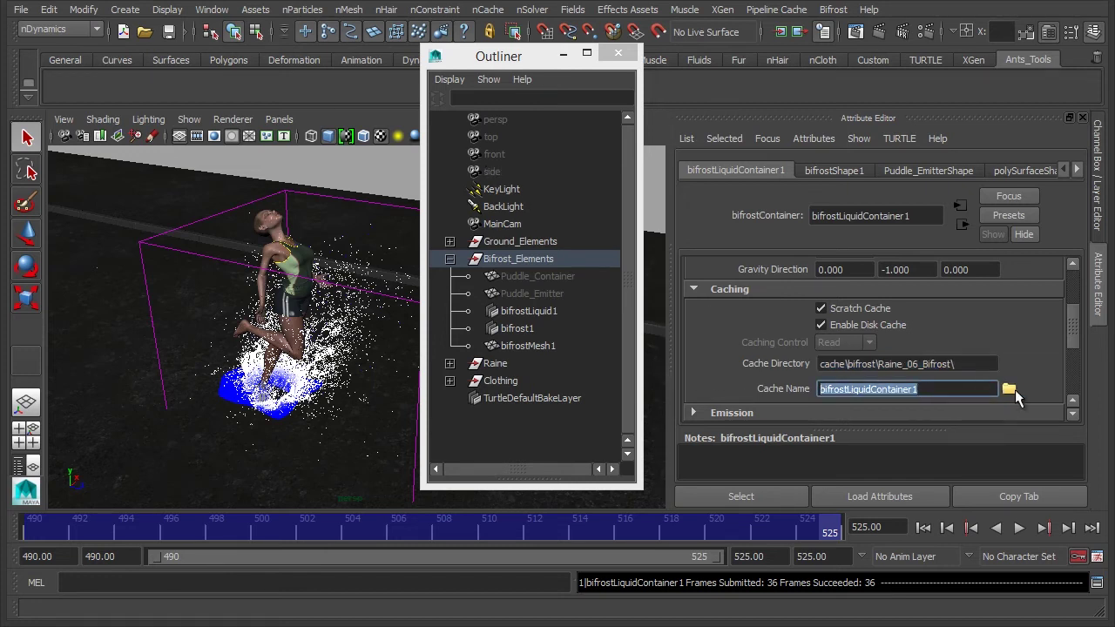
# Step: Go to frame 506 in the reopened scene and bring up the channel and layer settings beside the Outliner
pyautogui.moveTo(518, 61); pyautogui.dragTo(884, 66)
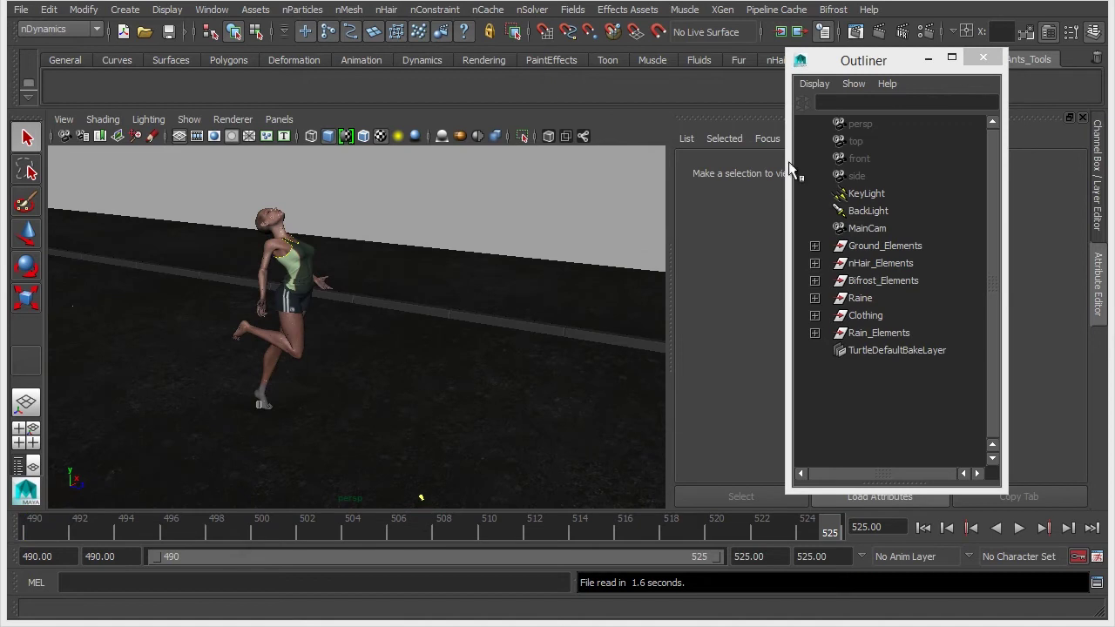
pyautogui.moveTo(874, 68); pyautogui.dragTo(519, 68)
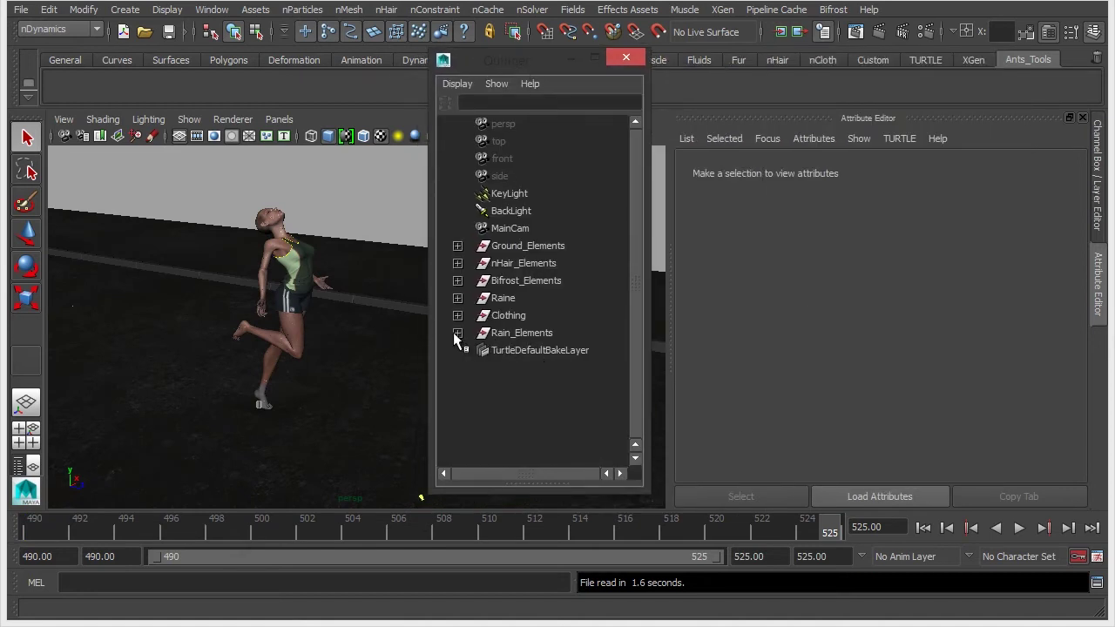
pyautogui.moveTo(160, 521)
pyautogui.mouseDown()
pyautogui.moveTo(153, 528)
pyautogui.moveTo(398, 528)
pyautogui.mouseUp()
pyautogui.click(1098, 174)
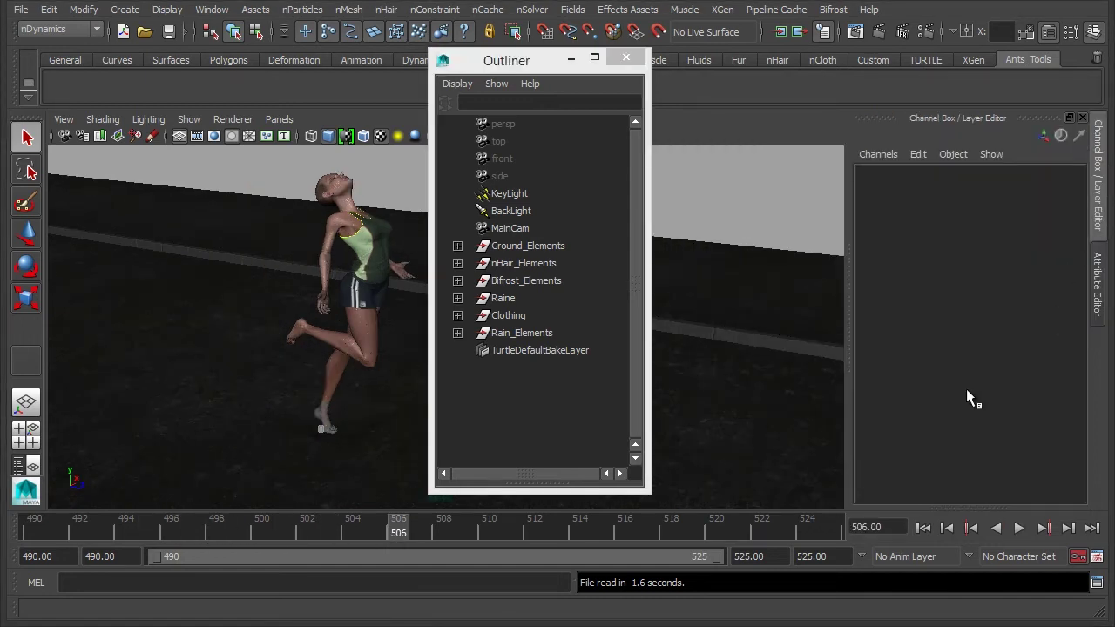
# Step: Make the Rain display layer visible and play back the timeline to check the cached rain
pyautogui.click(1097, 283)
pyautogui.click(1098, 174)
pyautogui.moveTo(983, 508); pyautogui.dragTo(989, 247)
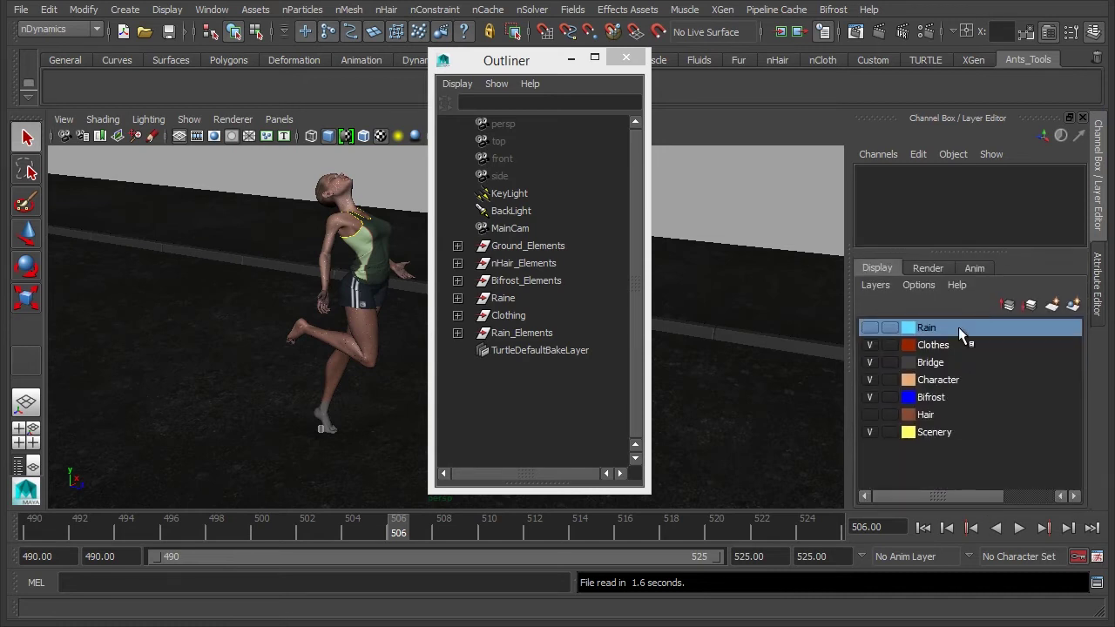
pyautogui.click(870, 327)
pyautogui.hotkey('alt', 'v')
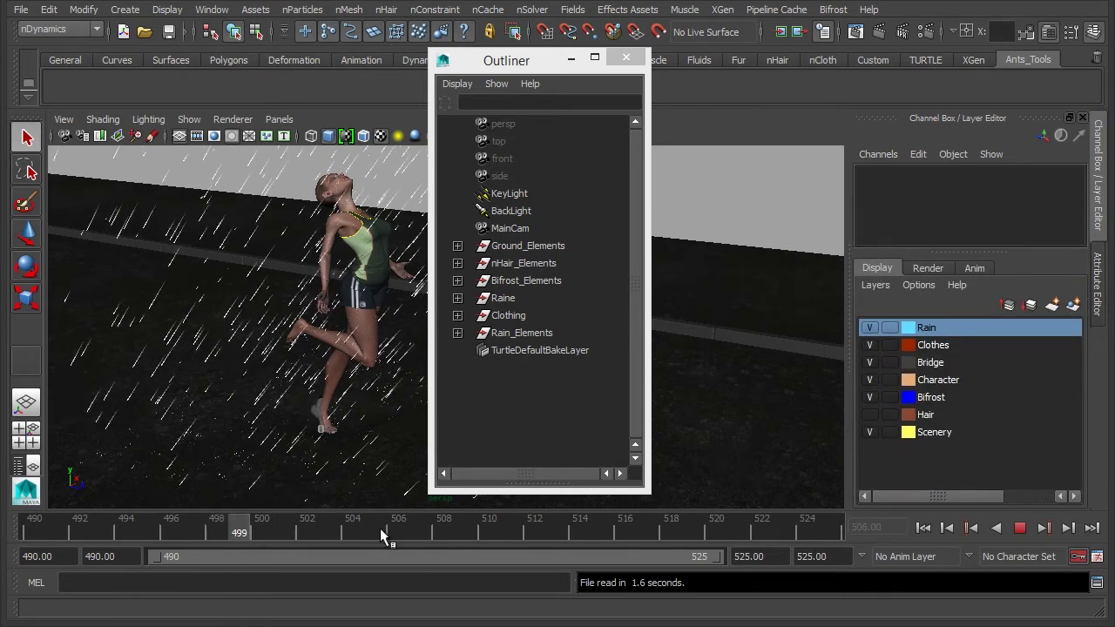
pyautogui.hotkey('alt', 'v')
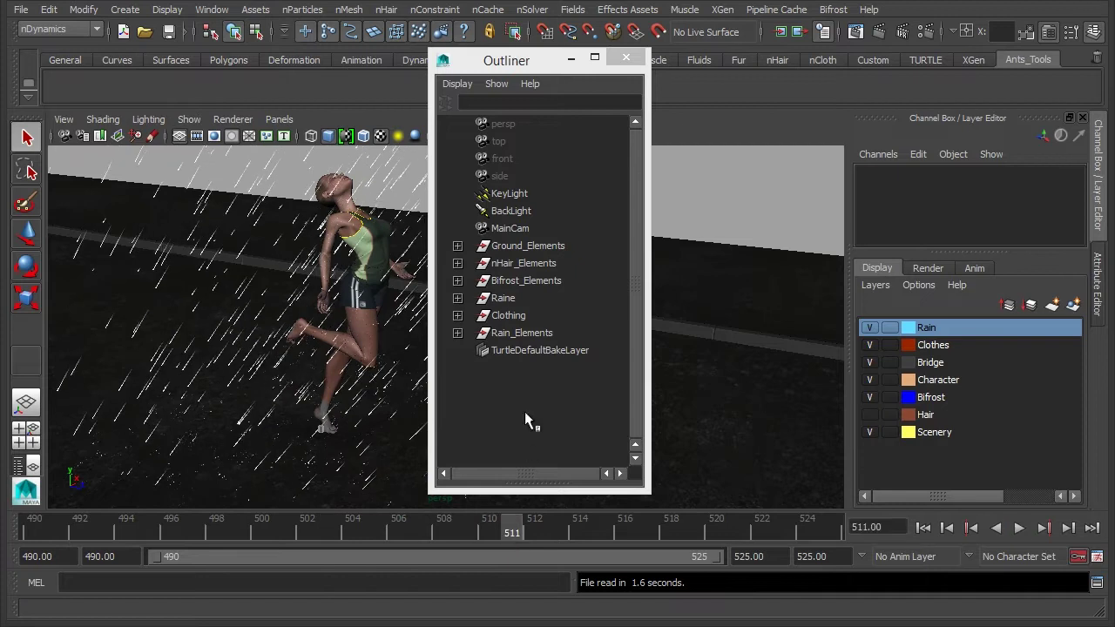
# Step: Enable the disk cache on bifrostLiquid1's container and set its cache directory to cache\bifrost\Raine_06_Bifrost\
pyautogui.click(458, 281)
pyautogui.click(544, 332)
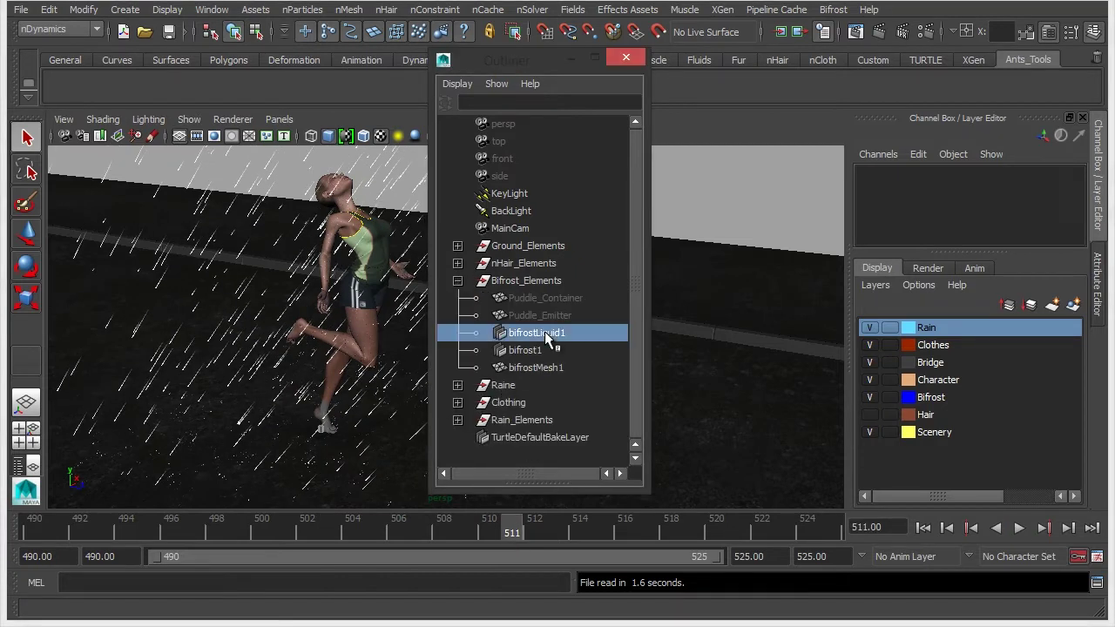
pyautogui.click(1099, 270)
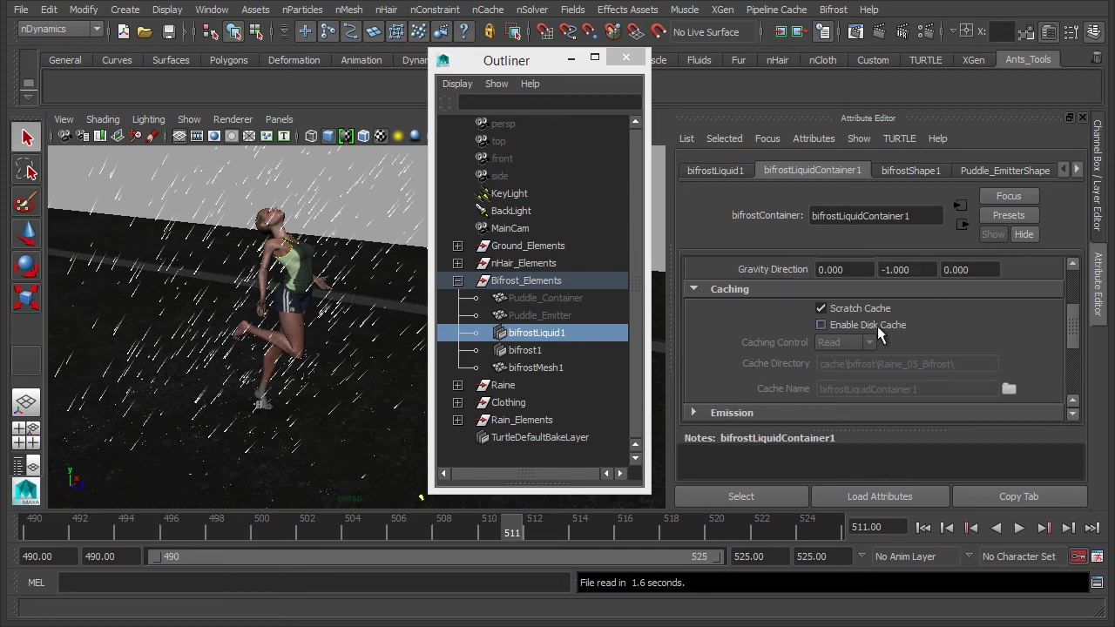
pyautogui.click(877, 326)
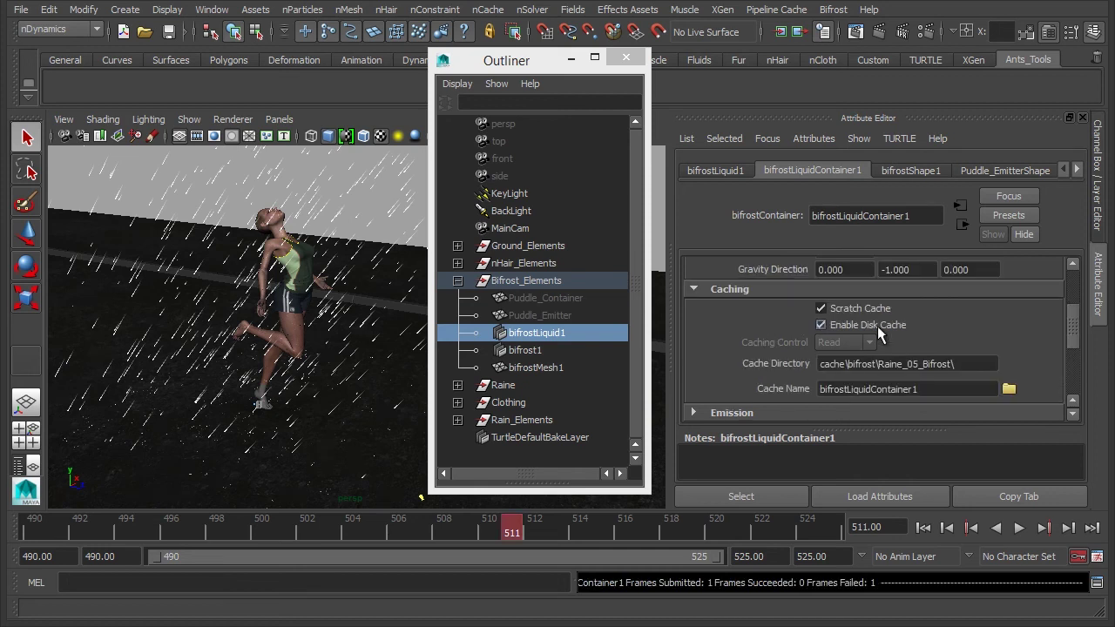
pyautogui.click(919, 364)
pyautogui.press('BackSpace')
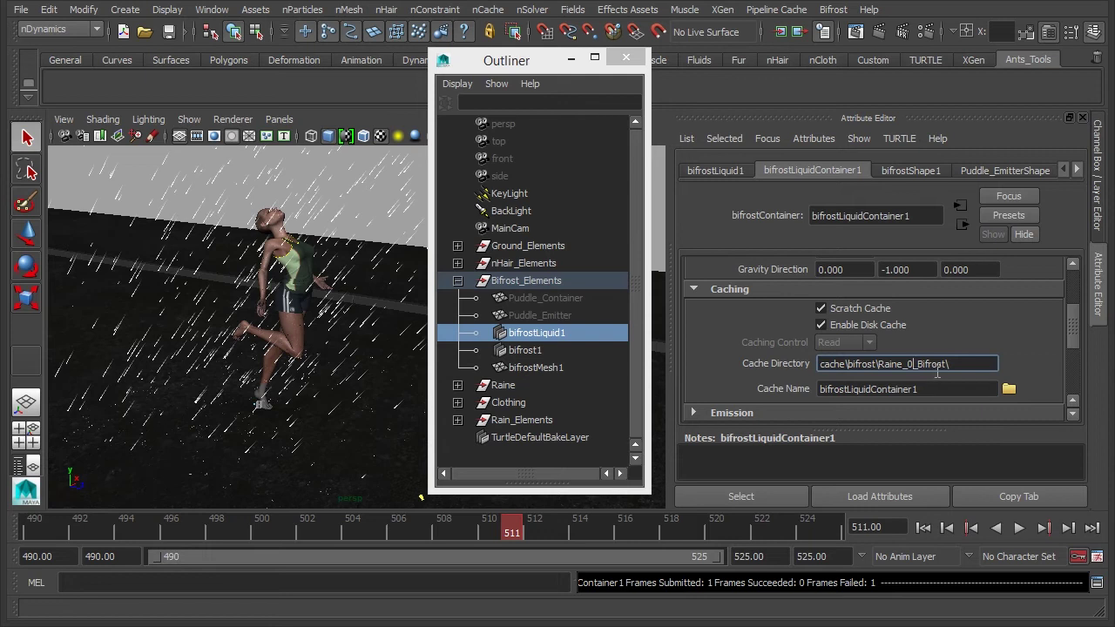
pyautogui.write('6')
pyautogui.press('Return')
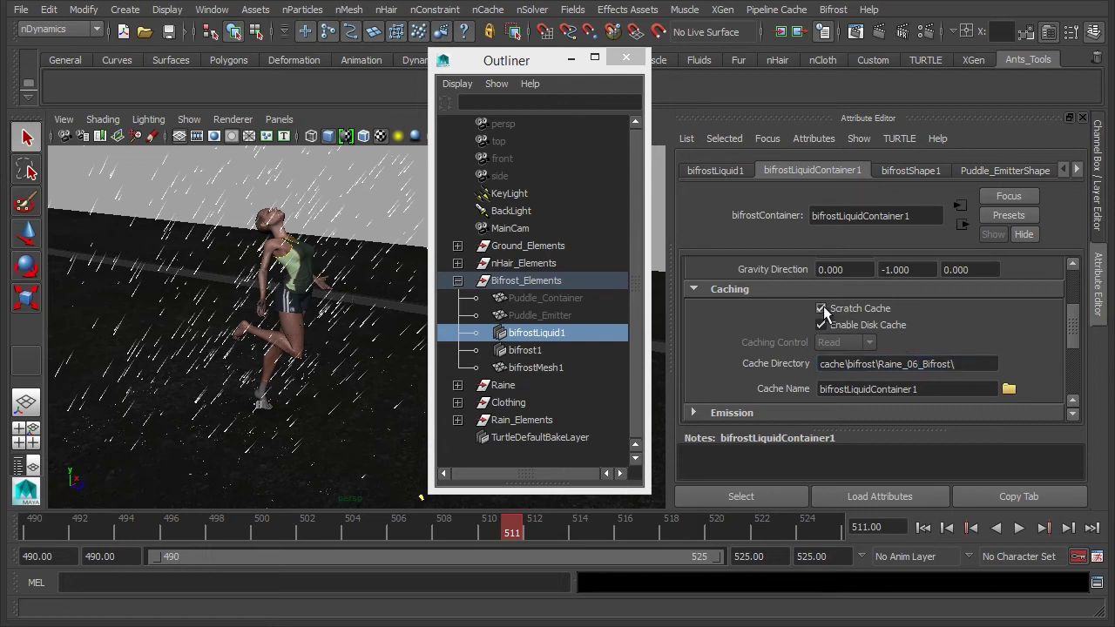
# Step: Load the liquid container's cache file from the Raine_06_Bifrost folder and scrub through the frames from 490
pyautogui.click(528, 529)
pyautogui.click(558, 529)
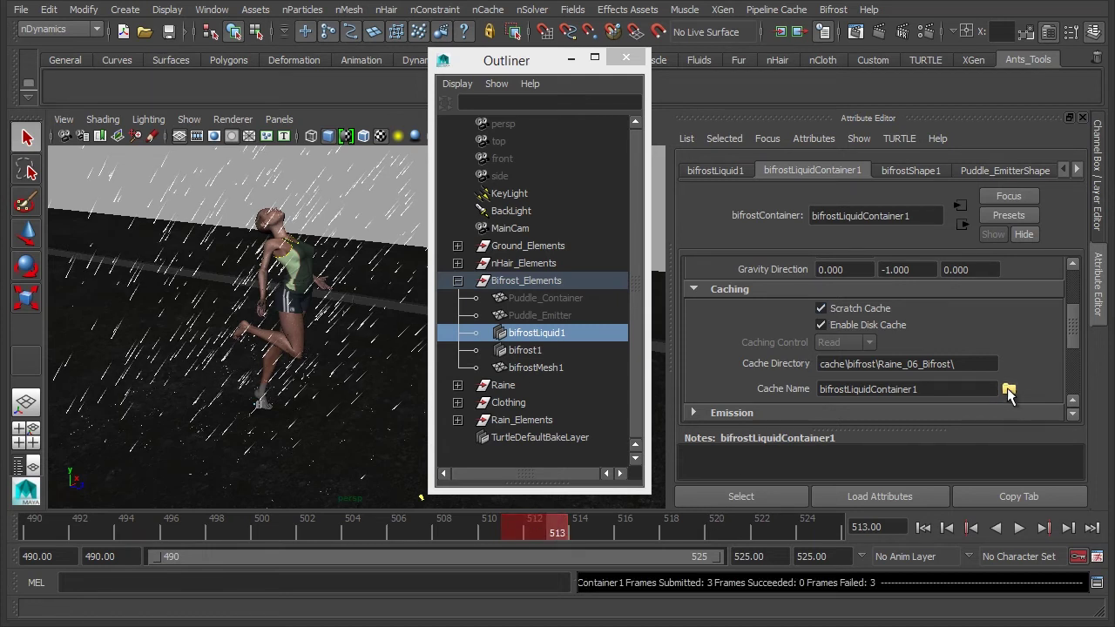
pyautogui.click(1008, 390)
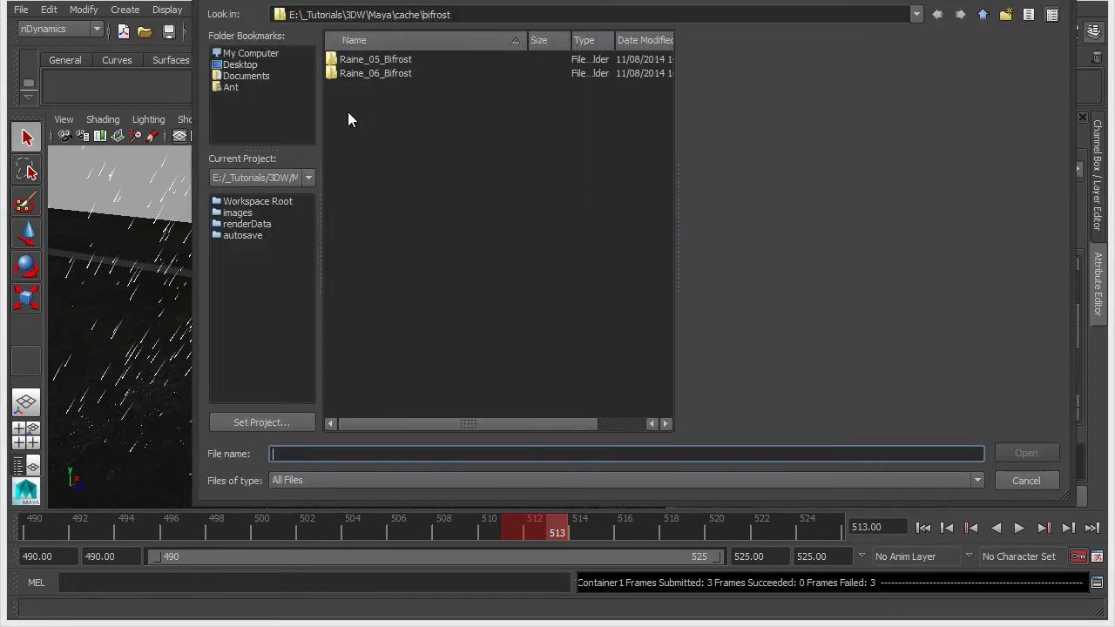
pyautogui.doubleClick(377, 76)
pyautogui.doubleClick(440, 59)
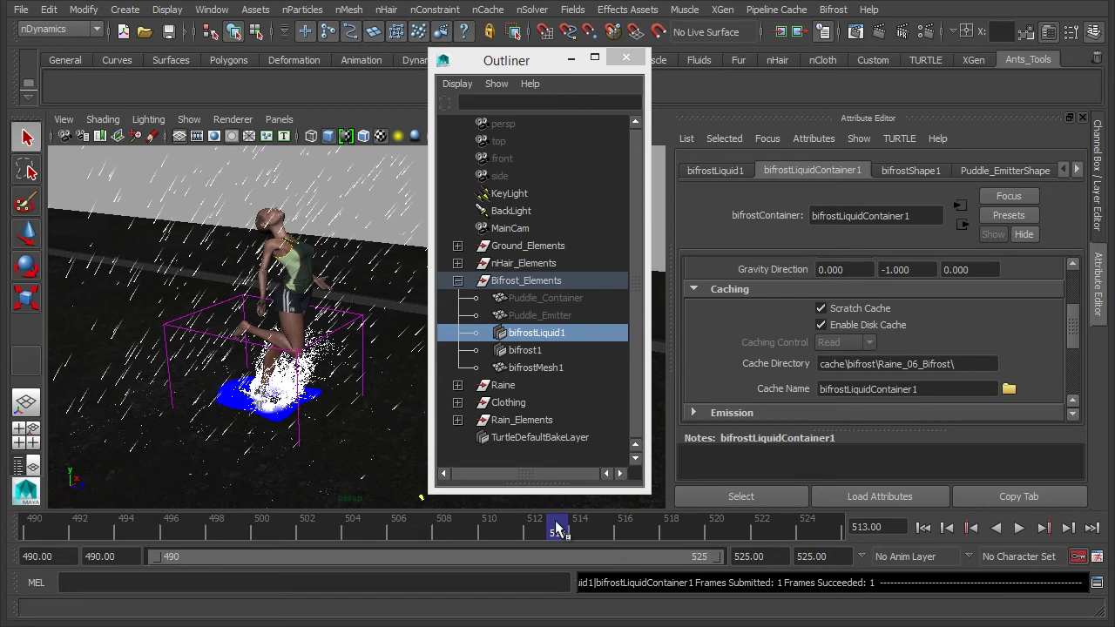
pyautogui.click(27, 534)
pyautogui.moveTo(27, 533); pyautogui.dragTo(683, 528)
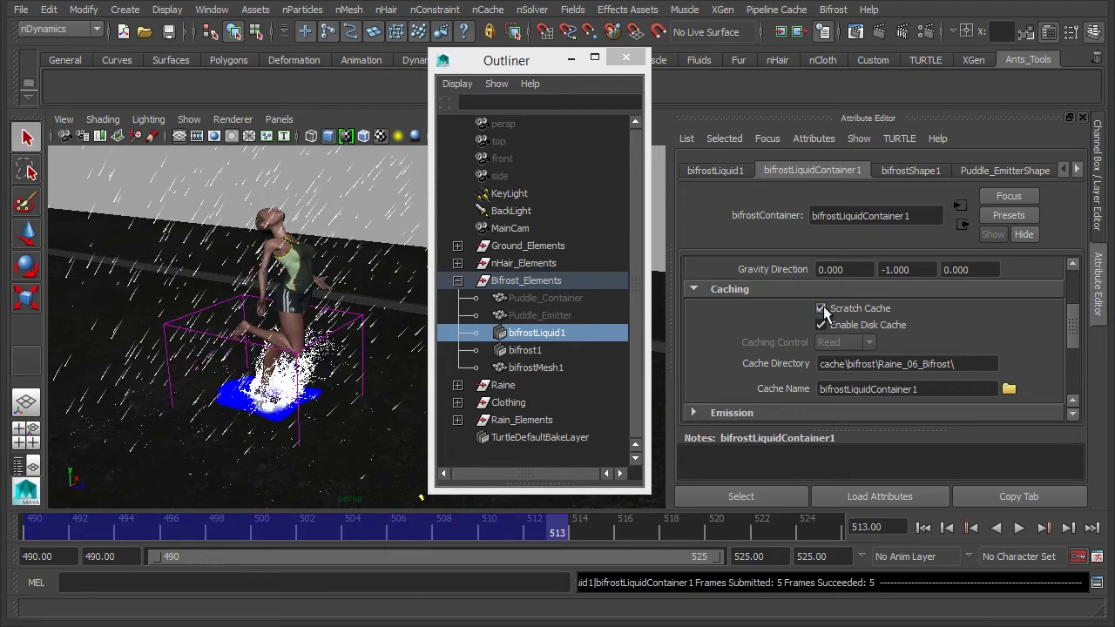
# Step: Display bifrostLiquidContainer1's channels at full height and open its Scratch Cache value for editing
pyautogui.click(1098, 204)
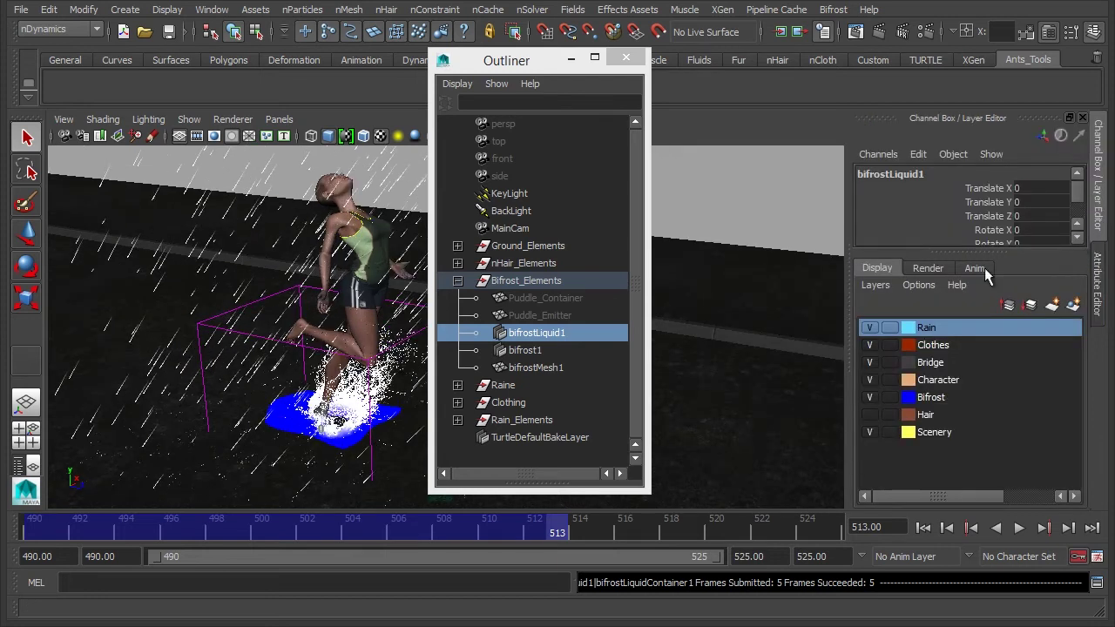
pyautogui.moveTo(958, 251); pyautogui.dragTo(954, 514)
pyautogui.scroll(-3, 930, 361)
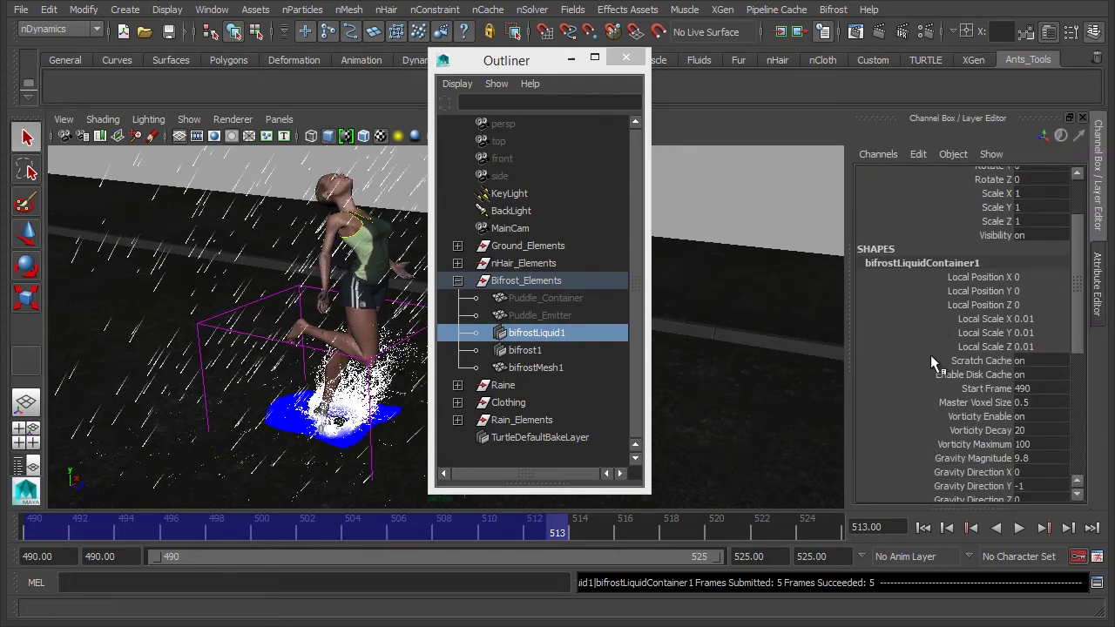
pyautogui.doubleClick(1021, 359)
pyautogui.press('Return')
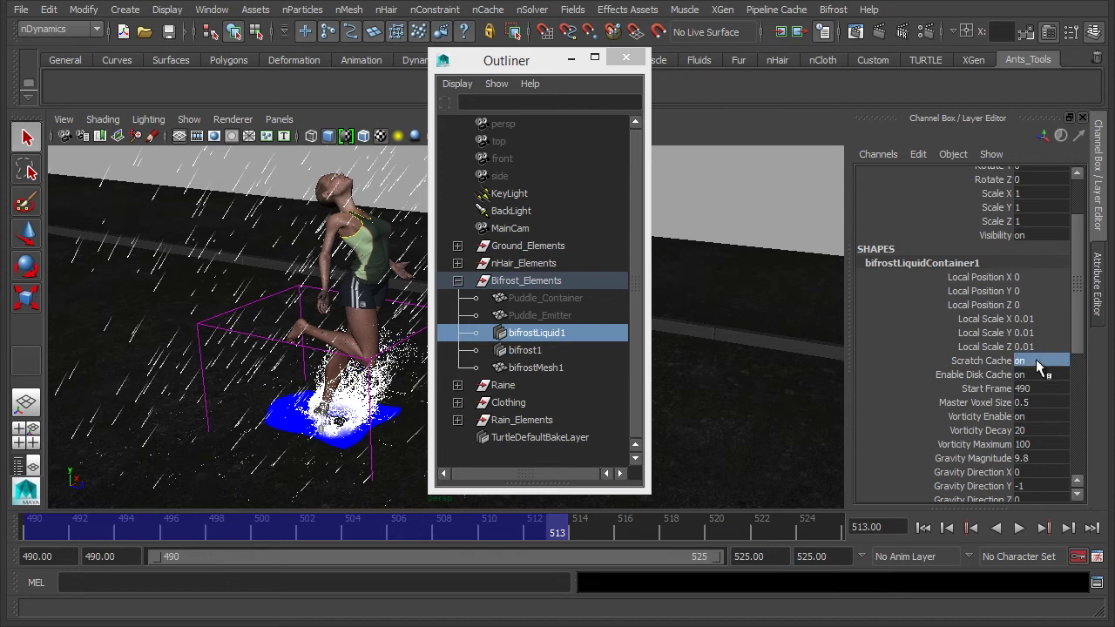
# Step: Disable background processing and scratch caching in the Bifrost options
pyautogui.click(833, 9)
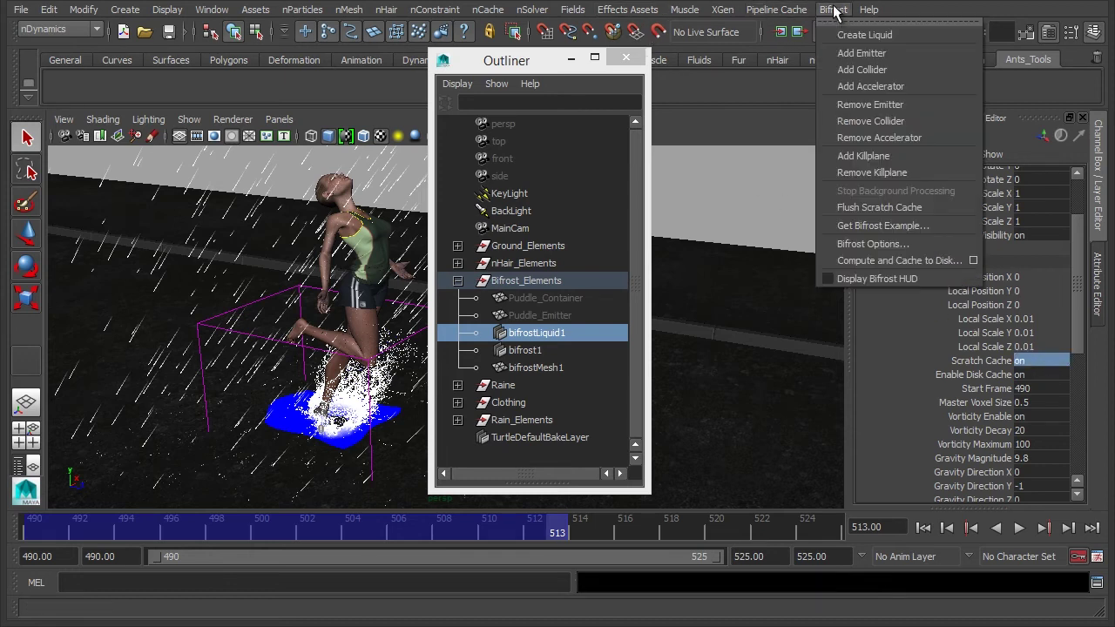
pyautogui.click(871, 246)
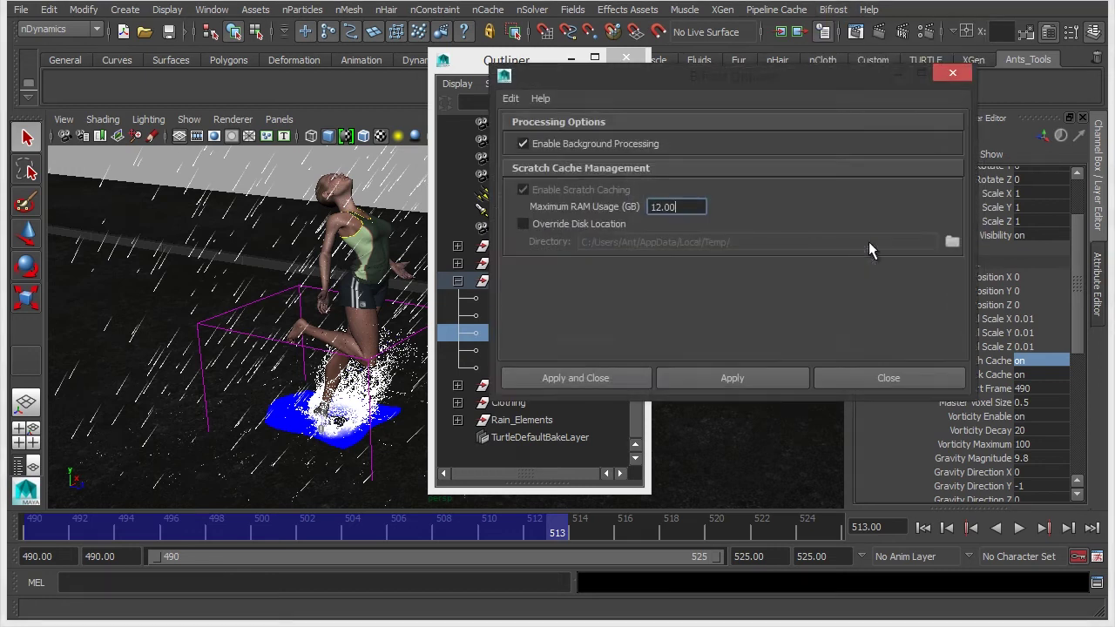
pyautogui.click(523, 145)
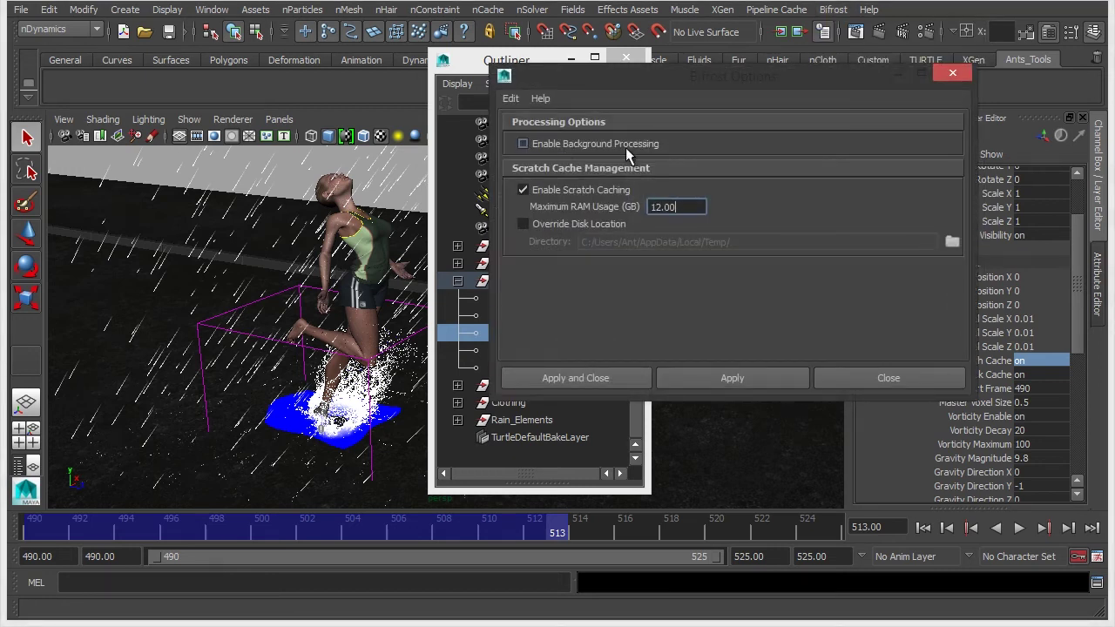
pyautogui.click(543, 189)
pyautogui.click(723, 380)
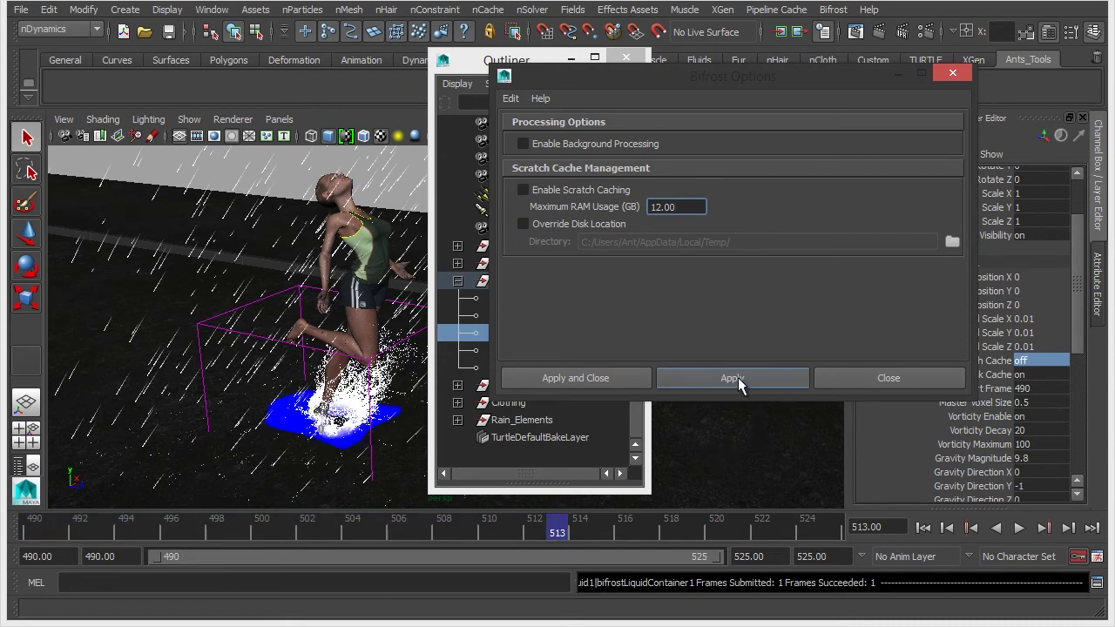
pyautogui.click(846, 383)
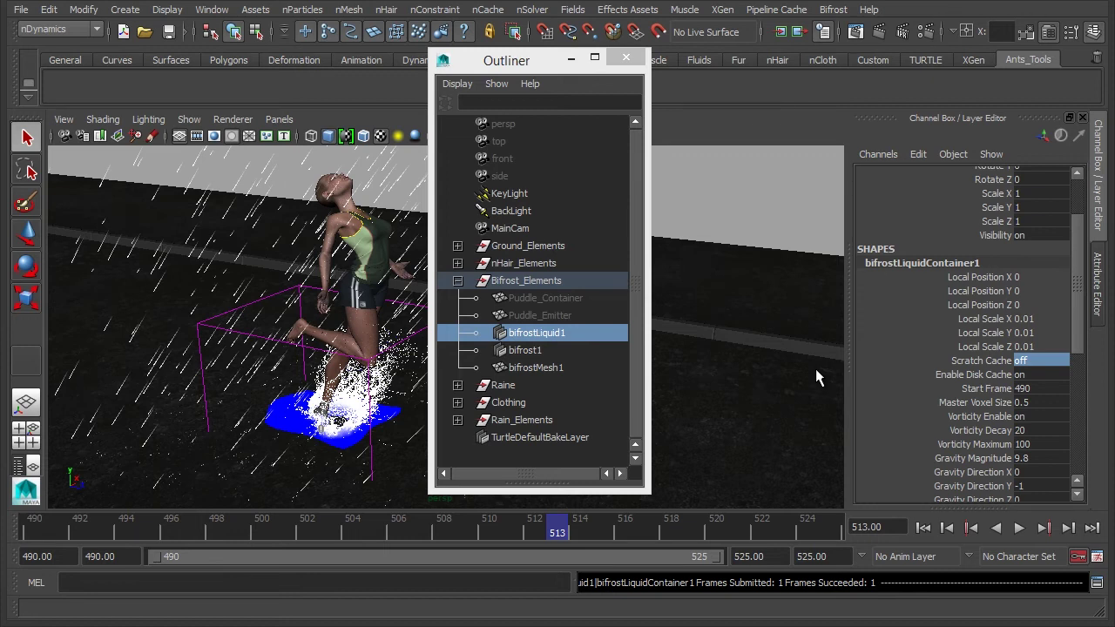
# Step: Run through the full 490–525 frame range and examine the cached splash particles around the character's foot up close
pyautogui.moveTo(523, 57); pyautogui.dragTo(730, 54)
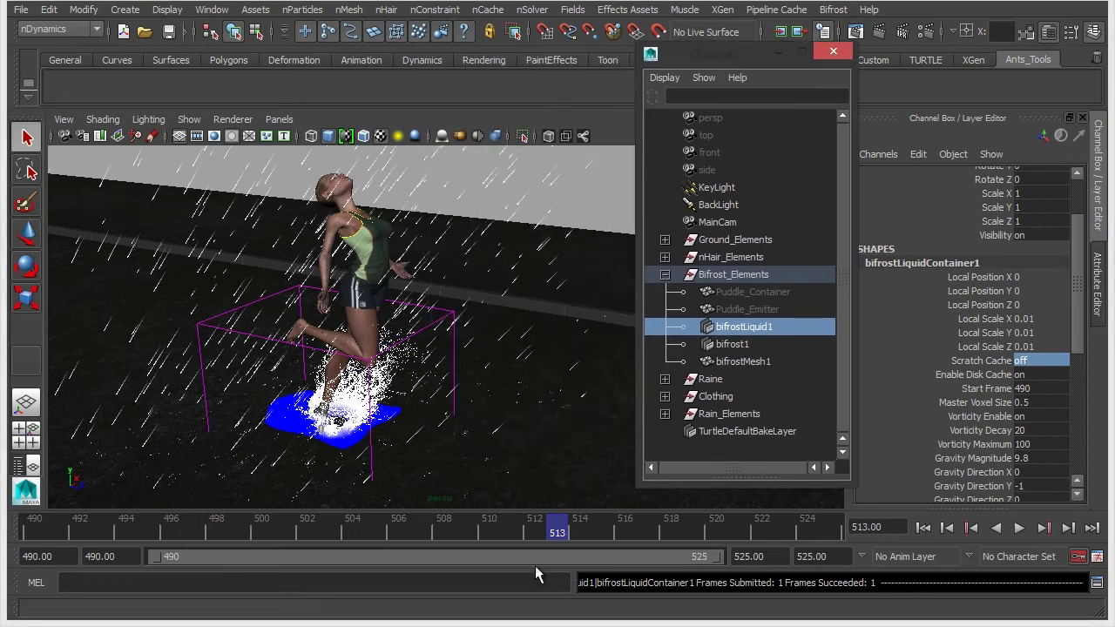
pyautogui.moveTo(33, 529); pyautogui.dragTo(799, 534)
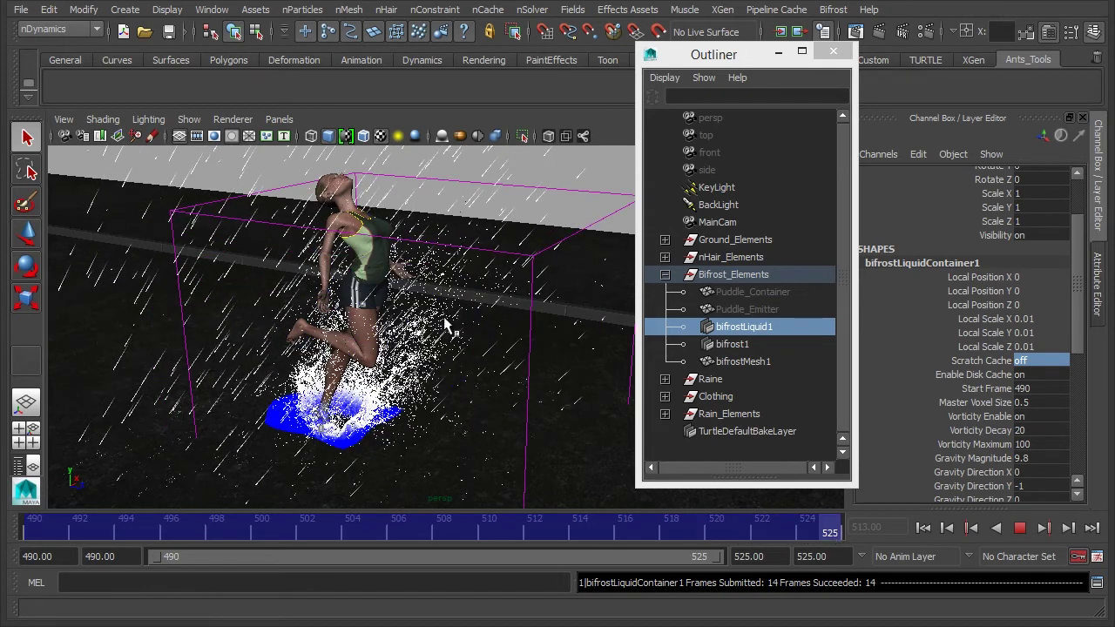
pyautogui.keyDown('alt'); pyautogui.moveTo(275, 331); pyautogui.dragTo(450, 485); pyautogui.keyUp('alt')
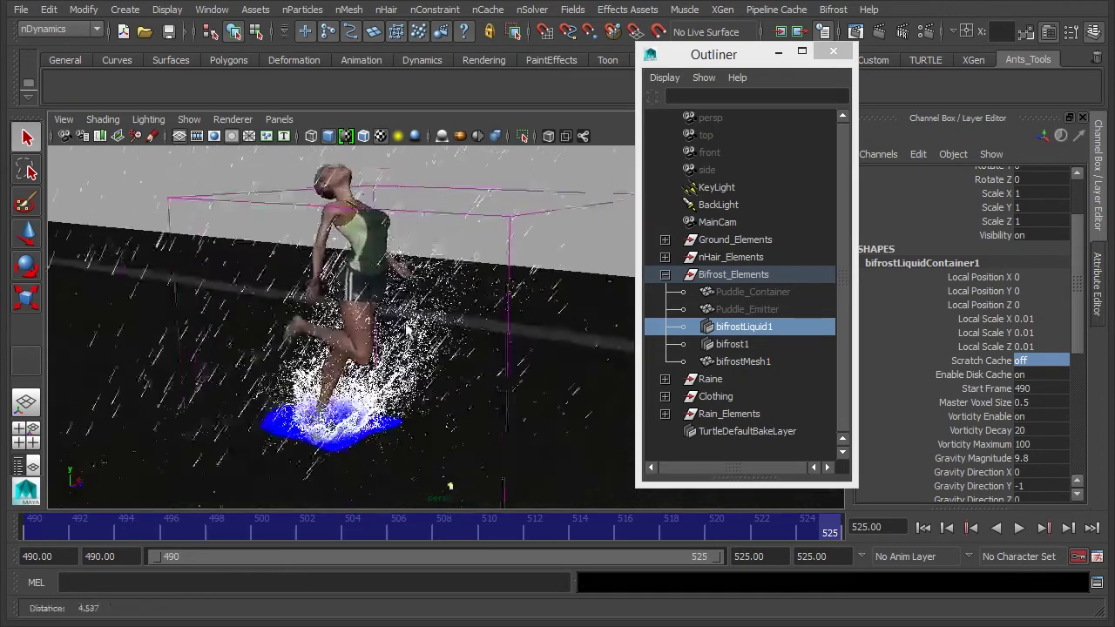
pyautogui.scroll(4, 497, 353)
pyautogui.keyDown('alt'); pyautogui.moveTo(497, 353); pyautogui.dragTo(493, 299); pyautogui.keyUp('alt')
pyautogui.keyDown('alt'); pyautogui.moveTo(493, 299); pyautogui.dragTo(488, 250, button='middle'); pyautogui.keyUp('alt')
pyautogui.keyDown('alt'); pyautogui.moveTo(488, 249); pyautogui.dragTo(531, 262, button='right'); pyautogui.keyUp('alt')
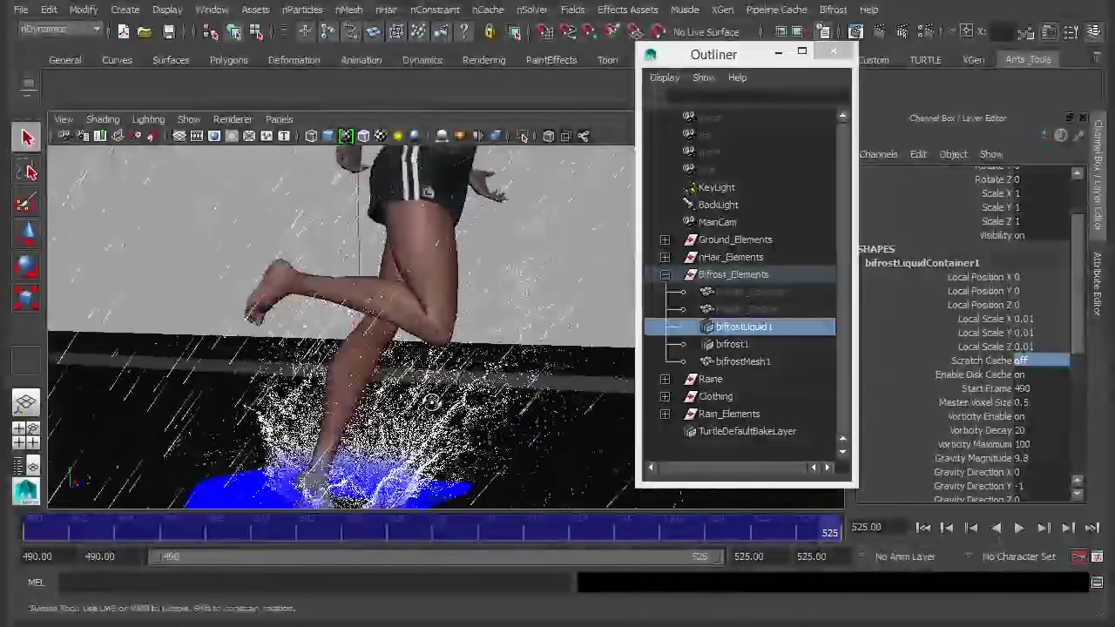
pyautogui.keyDown('alt'); pyautogui.moveTo(523, 261); pyautogui.dragTo(514, 357); pyautogui.keyUp('alt')
pyautogui.keyDown('alt'); pyautogui.moveTo(488, 296); pyautogui.dragTo(366, 274); pyautogui.keyUp('alt')
pyautogui.keyDown('alt'); pyautogui.moveTo(464, 403); pyautogui.dragTo(493, 279); pyautogui.keyUp('alt')
pyautogui.scroll(-3, 494, 279)
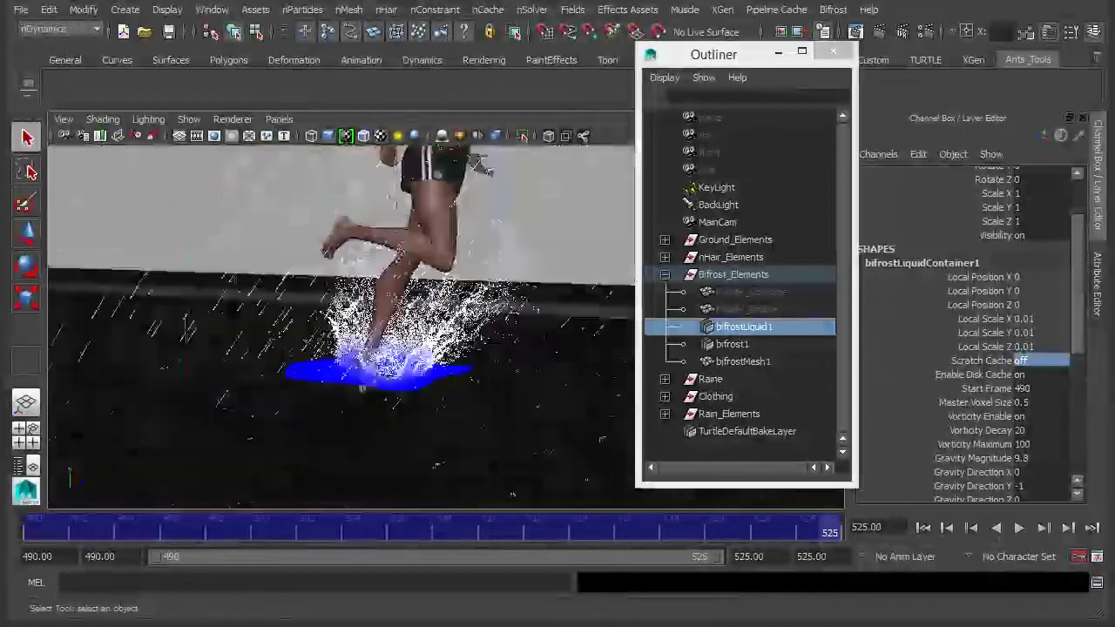
pyautogui.keyDown('alt'); pyautogui.moveTo(427, 315); pyautogui.dragTo(416, 373, button='middle'); pyautogui.keyUp('alt')
# Step: Go to frame 520 and turn on Meshing Enable for bifrost1
pyautogui.moveTo(660, 530)
pyautogui.mouseDown()
pyautogui.moveTo(825, 530)
pyautogui.moveTo(712, 529)
pyautogui.mouseUp()
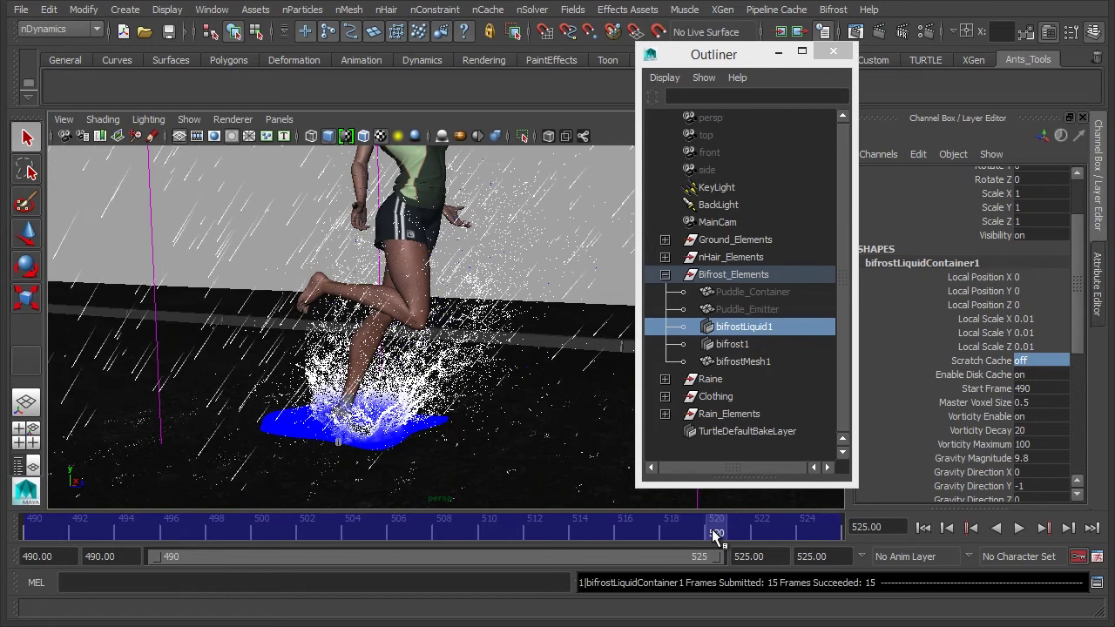
pyautogui.keyDown('alt'); pyautogui.moveTo(401, 272); pyautogui.dragTo(390, 344); pyautogui.keyUp('alt')
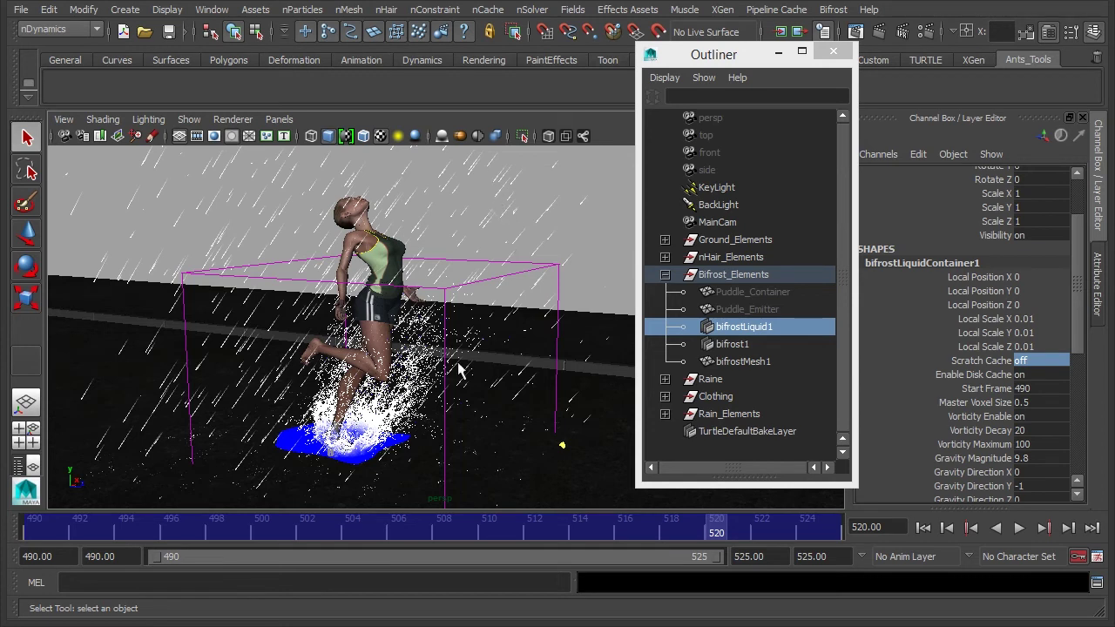
pyautogui.click(745, 345)
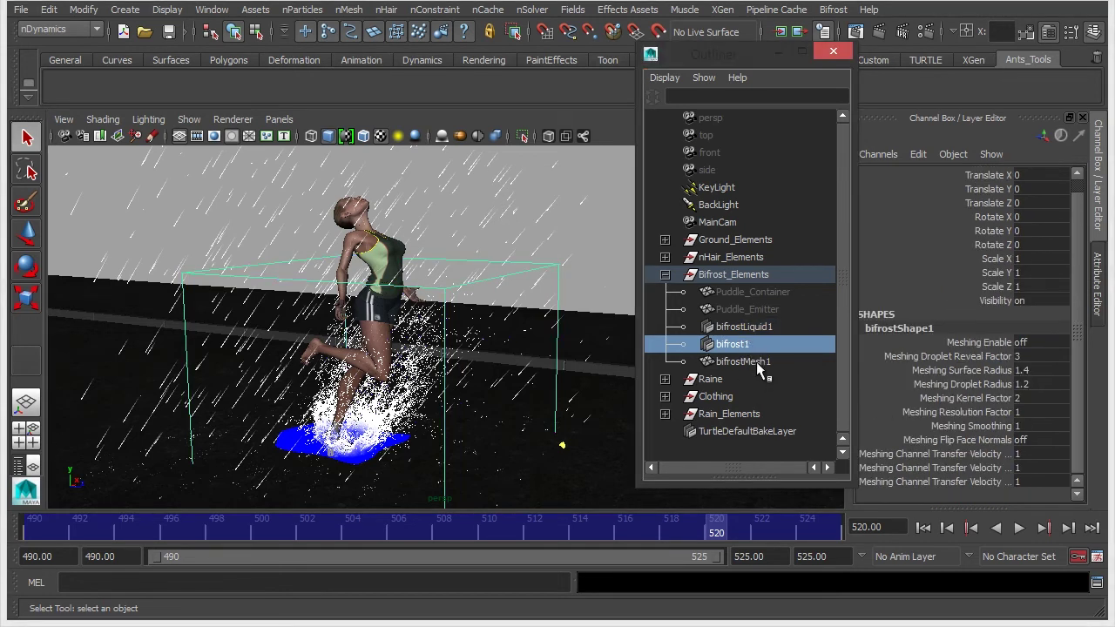
pyautogui.click(1055, 342)
pyautogui.write('on')
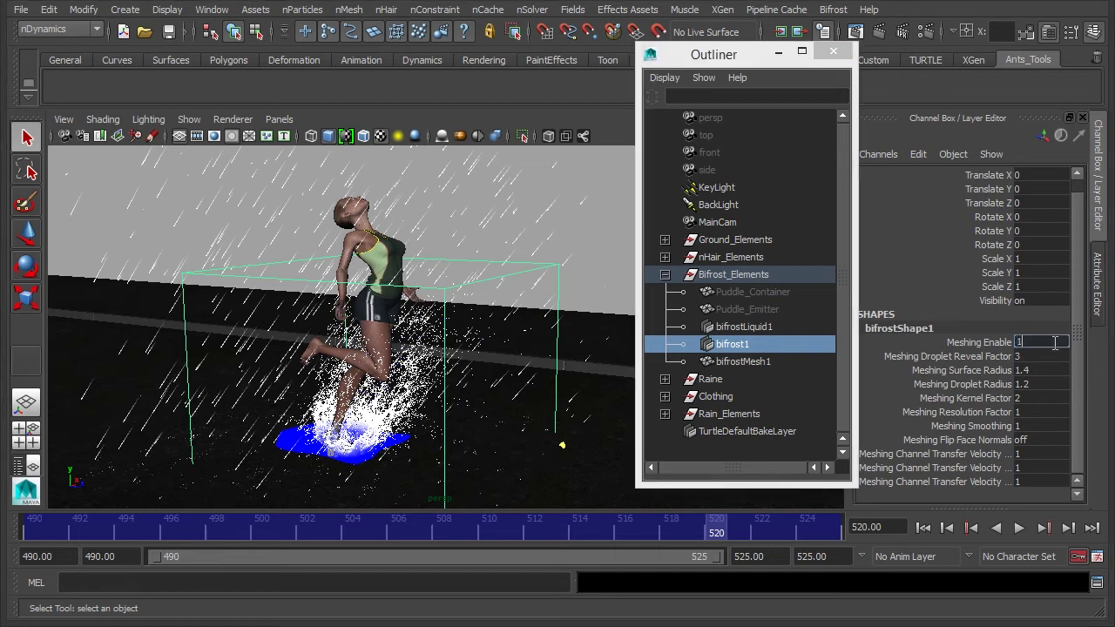
pyautogui.press('Return')
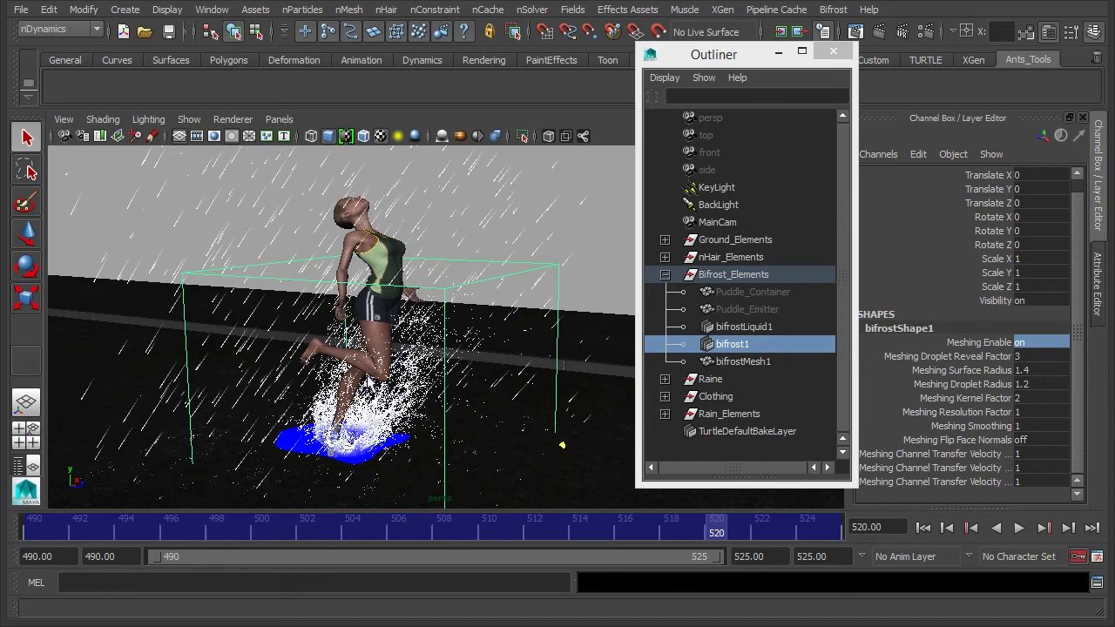
# Step: Shade the whole scene with the default material and examine the meshed splash around the character's legs
pyautogui.keyDown('alt'); pyautogui.moveTo(375, 386); pyautogui.dragTo(453, 385); pyautogui.keyUp('alt')
pyautogui.keyDown('alt'); pyautogui.moveTo(453, 385); pyautogui.dragTo(459, 328, button='middle'); pyautogui.keyUp('alt')
pyautogui.keyDown('alt'); pyautogui.moveTo(459, 328); pyautogui.dragTo(512, 375, button='right'); pyautogui.keyUp('alt')
pyautogui.click(233, 119)
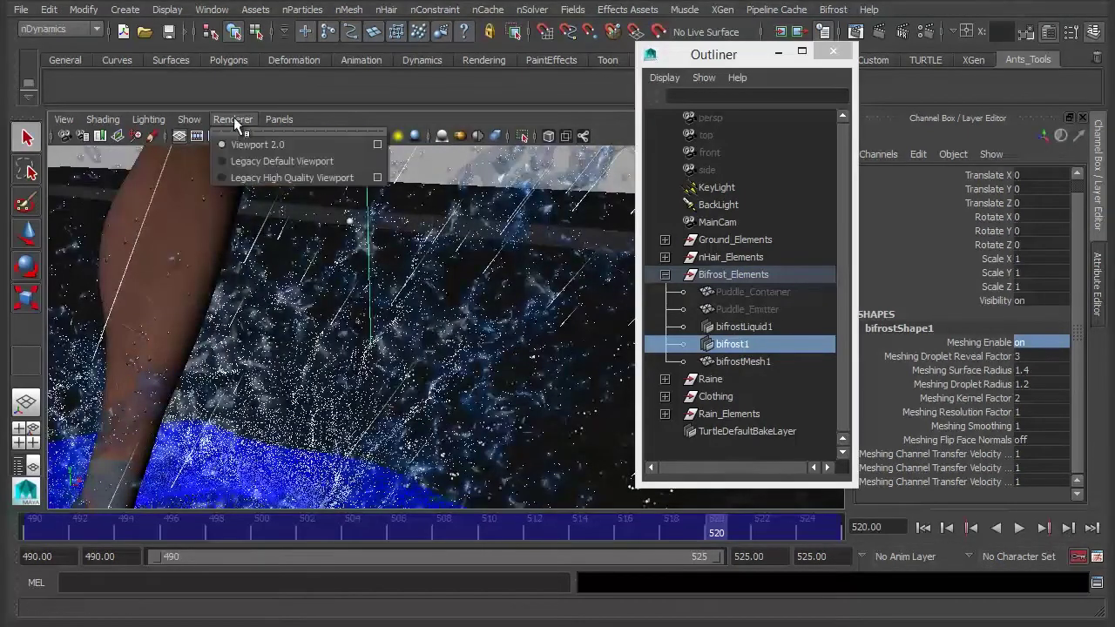
pyautogui.click(233, 118)
pyautogui.click(102, 120)
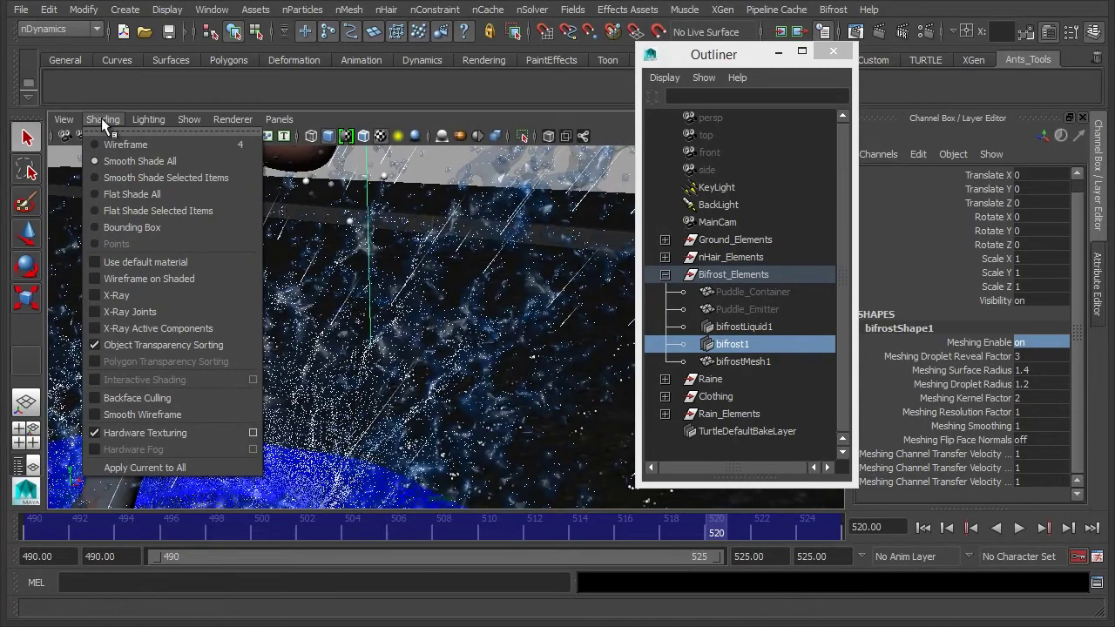
pyautogui.moveTo(243, 124)
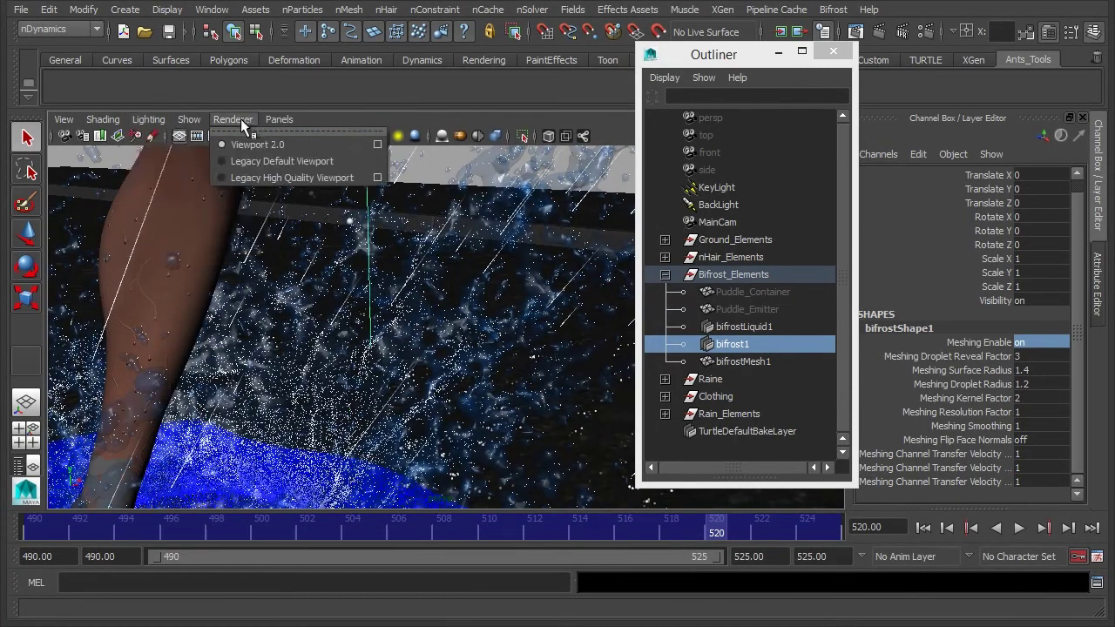
pyautogui.moveTo(103, 119)
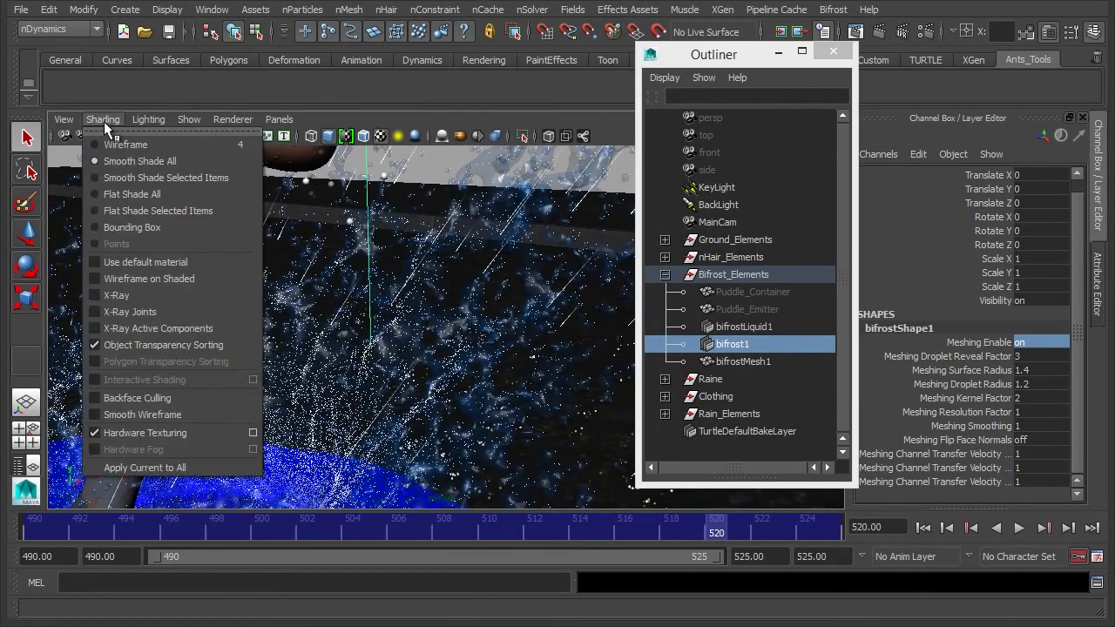
pyautogui.click(165, 267)
pyautogui.keyDown('alt'); pyautogui.moveTo(503, 331); pyautogui.dragTo(320, 250); pyautogui.keyUp('alt')
# Step: Restore the scene's own materials and examine the splash mesh around the planted foot from several angles
pyautogui.click(103, 119)
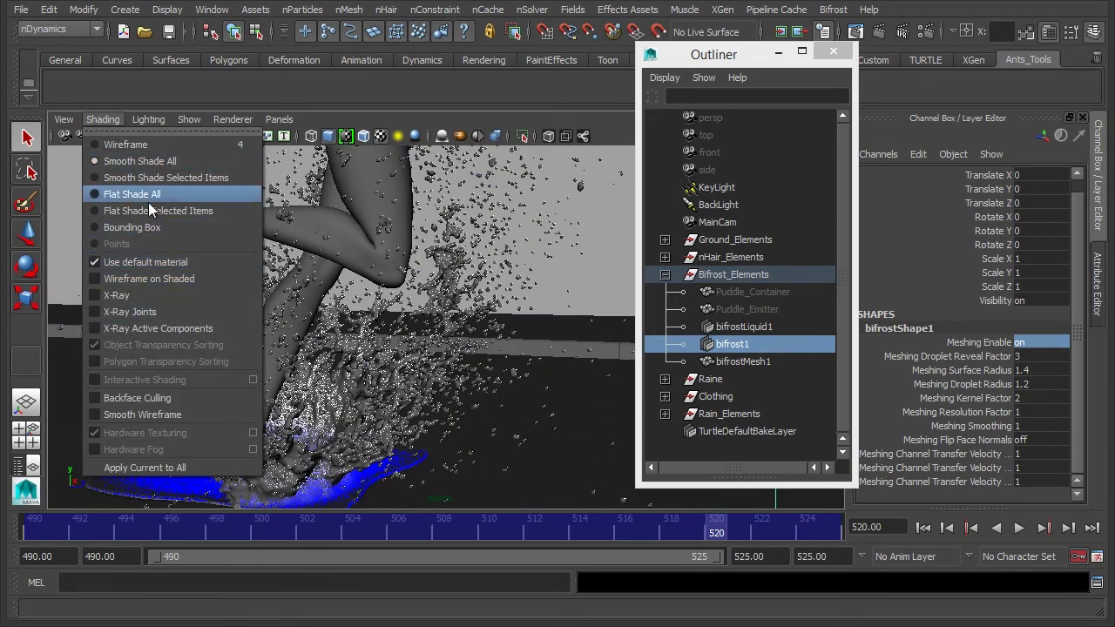
pyautogui.click(145, 262)
pyautogui.keyDown('alt'); pyautogui.moveTo(418, 261); pyautogui.dragTo(485, 220); pyautogui.keyUp('alt')
pyautogui.keyDown('alt'); pyautogui.moveTo(465, 296); pyautogui.dragTo(658, 337, button='right'); pyautogui.keyUp('alt')
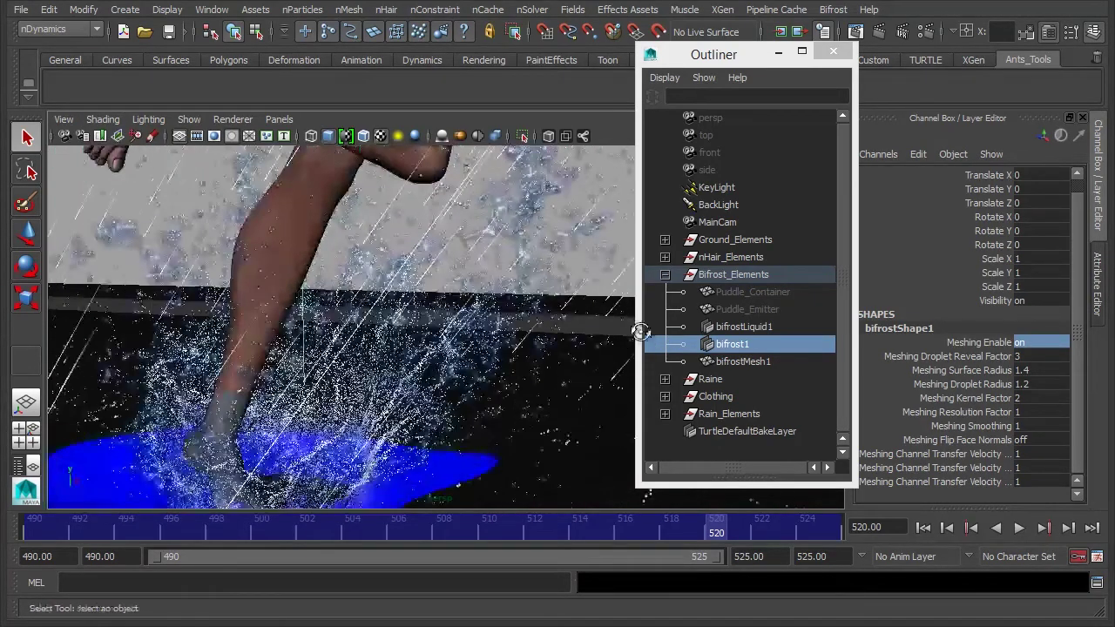
pyautogui.keyDown('alt'); pyautogui.moveTo(410, 296); pyautogui.dragTo(388, 327); pyautogui.keyUp('alt')
pyautogui.keyDown('alt'); pyautogui.moveTo(484, 327); pyautogui.dragTo(357, 327, button='right'); pyautogui.keyUp('alt')
pyautogui.keyDown('alt'); pyautogui.moveTo(353, 305); pyautogui.dragTo(388, 302, button='middle'); pyautogui.keyUp('alt')
pyautogui.keyDown('alt'); pyautogui.moveTo(389, 302); pyautogui.dragTo(266, 322); pyautogui.keyUp('alt')
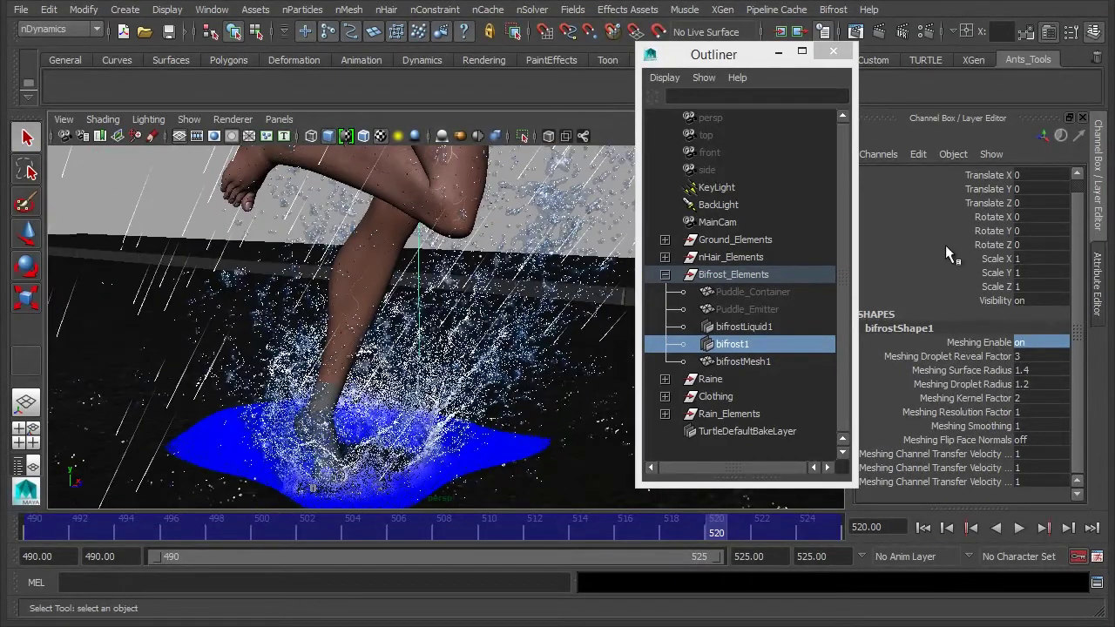
# Step: Select bifrostLiquid1 and display the attributes of its bifrostShape1 node
pyautogui.click(772, 325)
pyautogui.moveTo(726, 63); pyautogui.dragTo(645, 76)
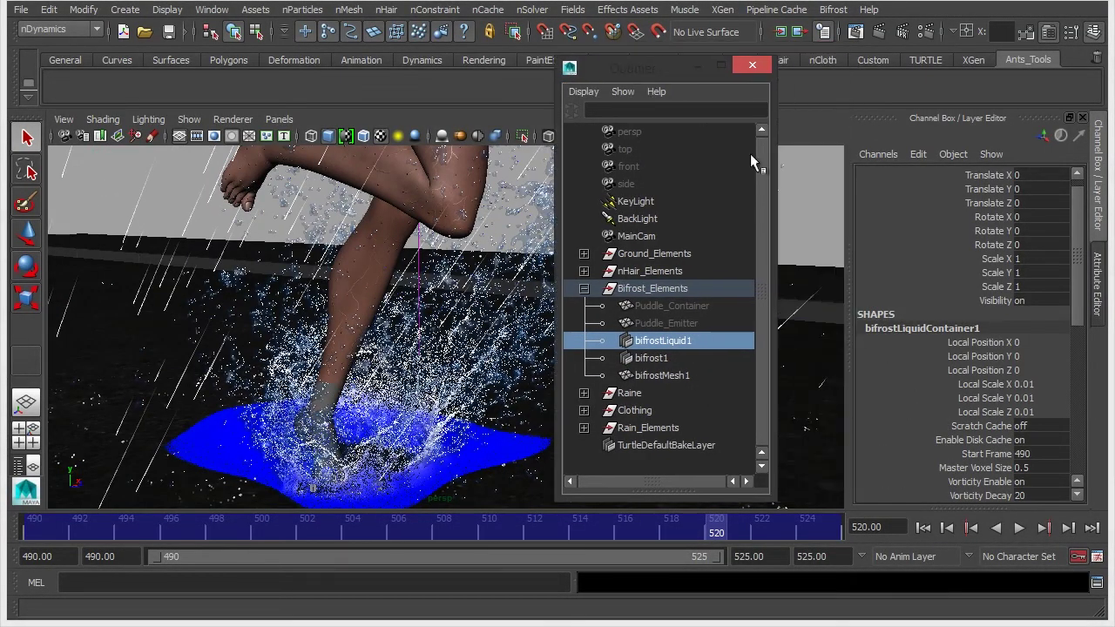
pyautogui.click(1100, 270)
pyautogui.moveTo(655, 69); pyautogui.dragTo(551, 69)
pyautogui.click(793, 284)
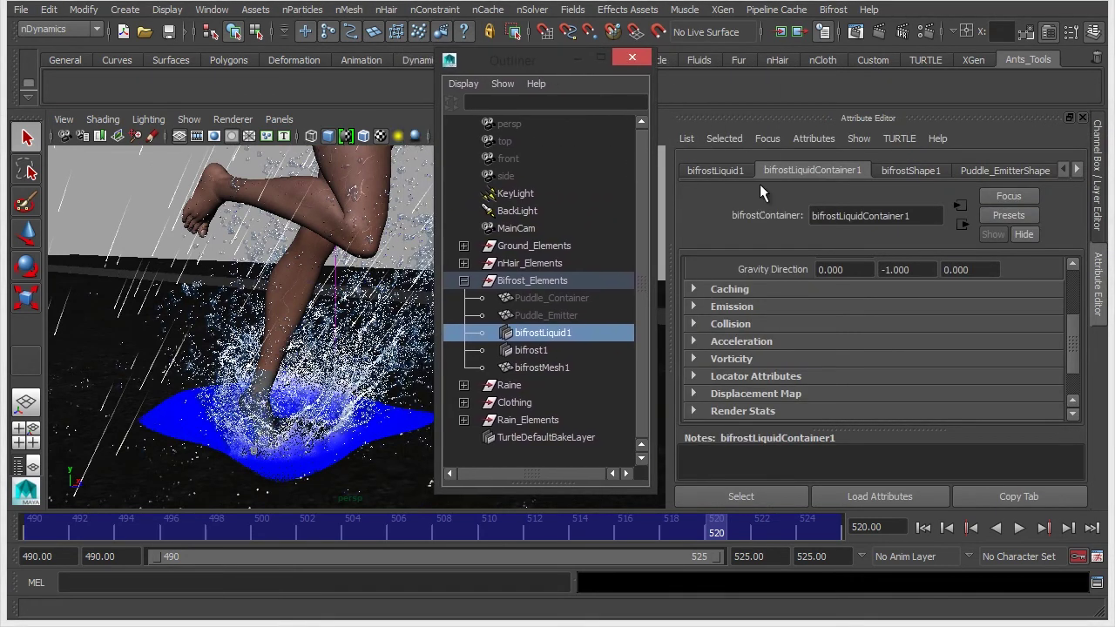
pyautogui.click(903, 171)
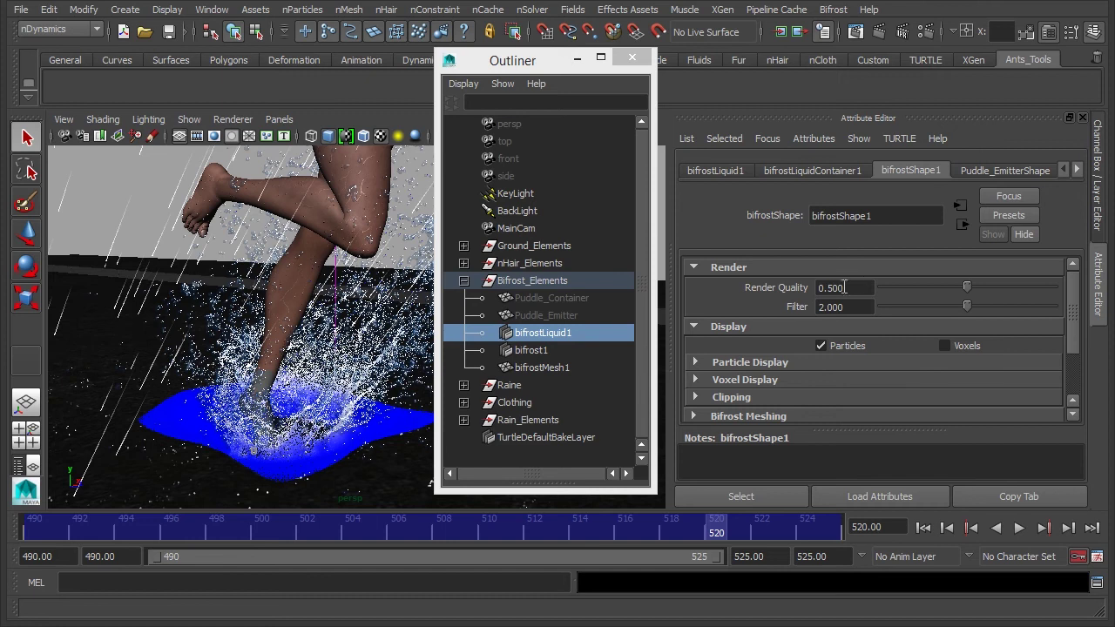
# Step: Set the Point Size of bifrostShape1's particle display to 3
pyautogui.scroll(-1, 765, 288)
pyautogui.click(768, 309)
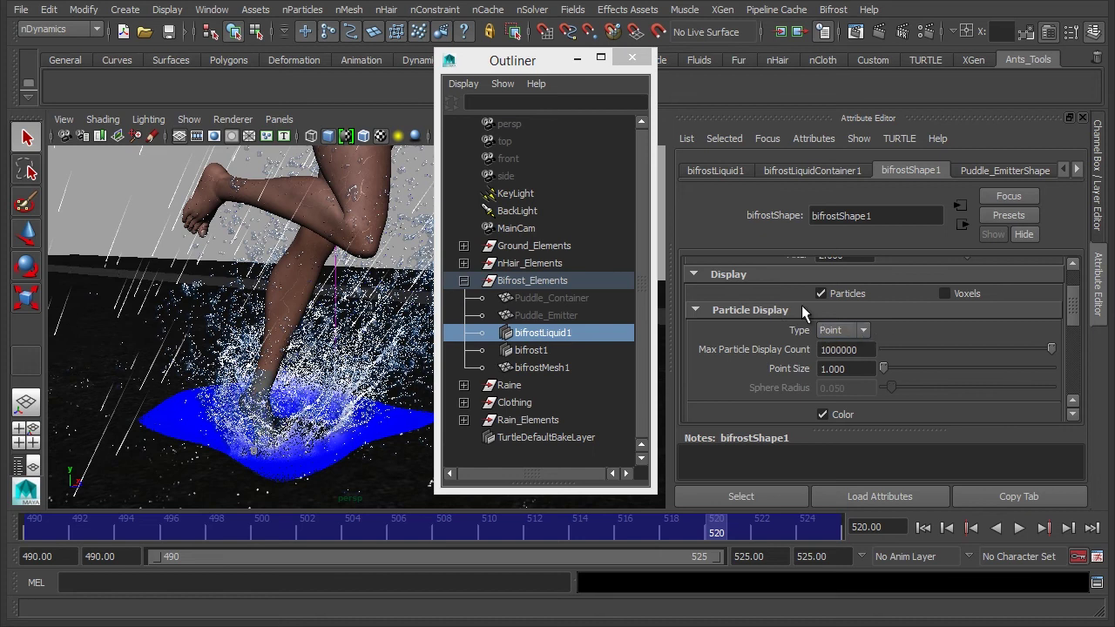
pyautogui.keyDown('alt'); pyautogui.moveTo(303, 316); pyautogui.dragTo(345, 322, button='middle'); pyautogui.keyUp('alt')
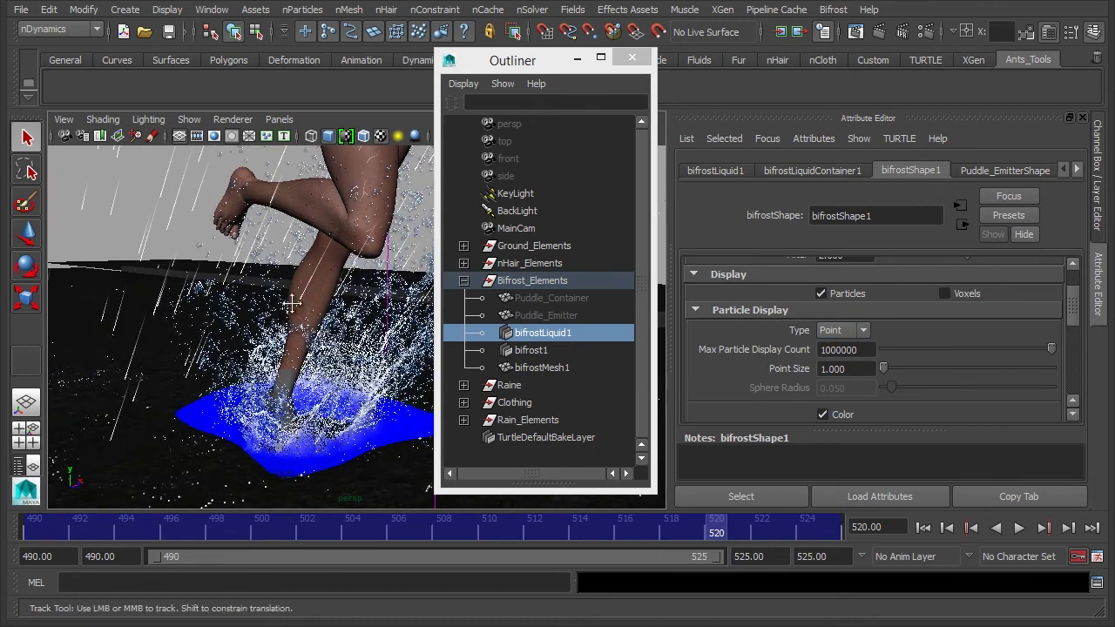
pyautogui.keyDown('alt'); pyautogui.moveTo(345, 322); pyautogui.dragTo(383, 315); pyautogui.keyUp('alt')
pyautogui.moveTo(885, 368); pyautogui.dragTo(914, 367)
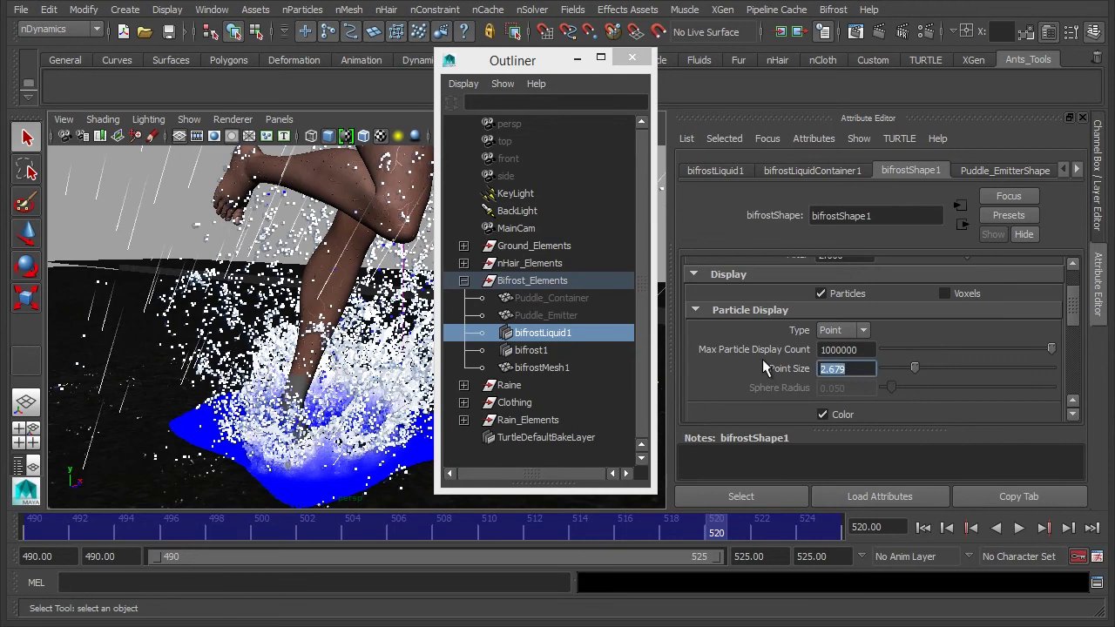
pyautogui.write('2')
pyautogui.press('Return')
pyautogui.write('3')
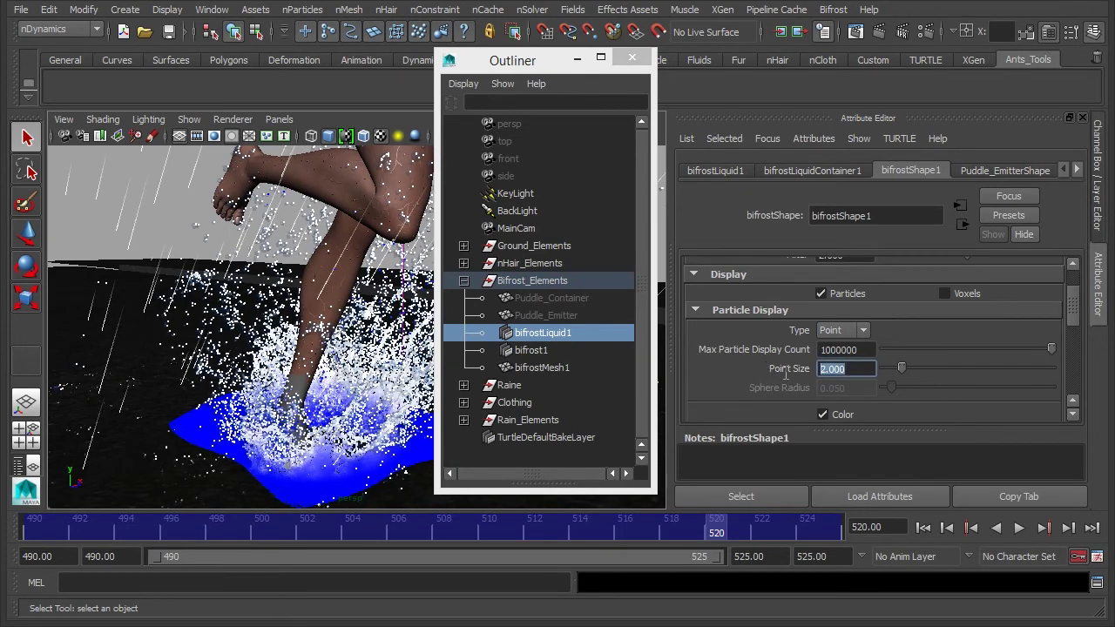
pyautogui.press('Return')
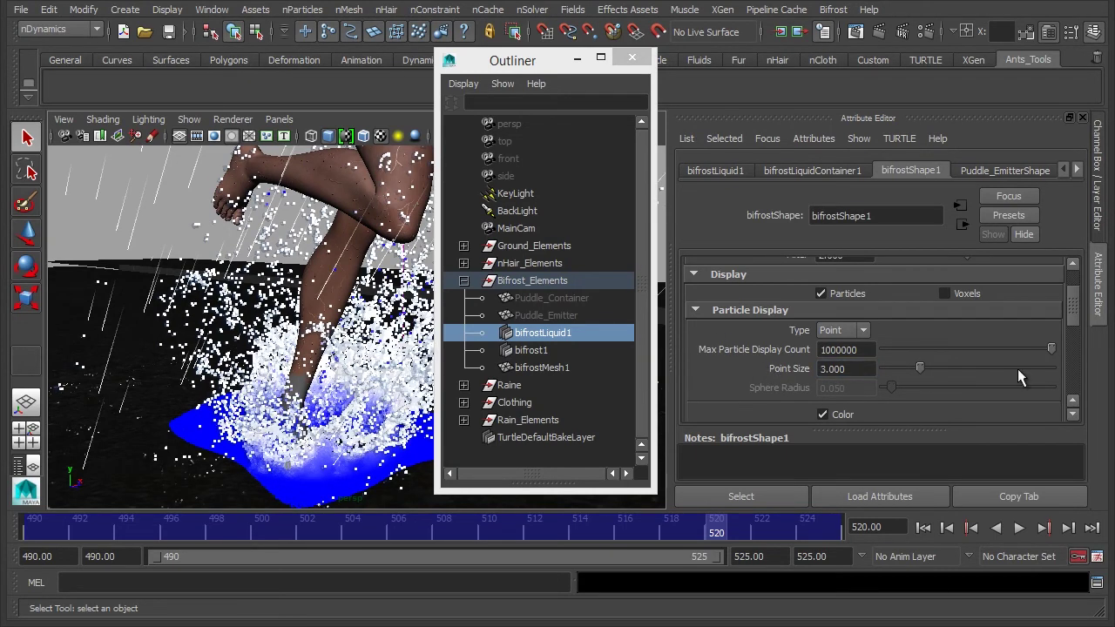
# Step: Look through MainCam in the viewport and deselect the Bifrost liquid
pyautogui.moveTo(1077, 320); pyautogui.dragTo(1072, 279)
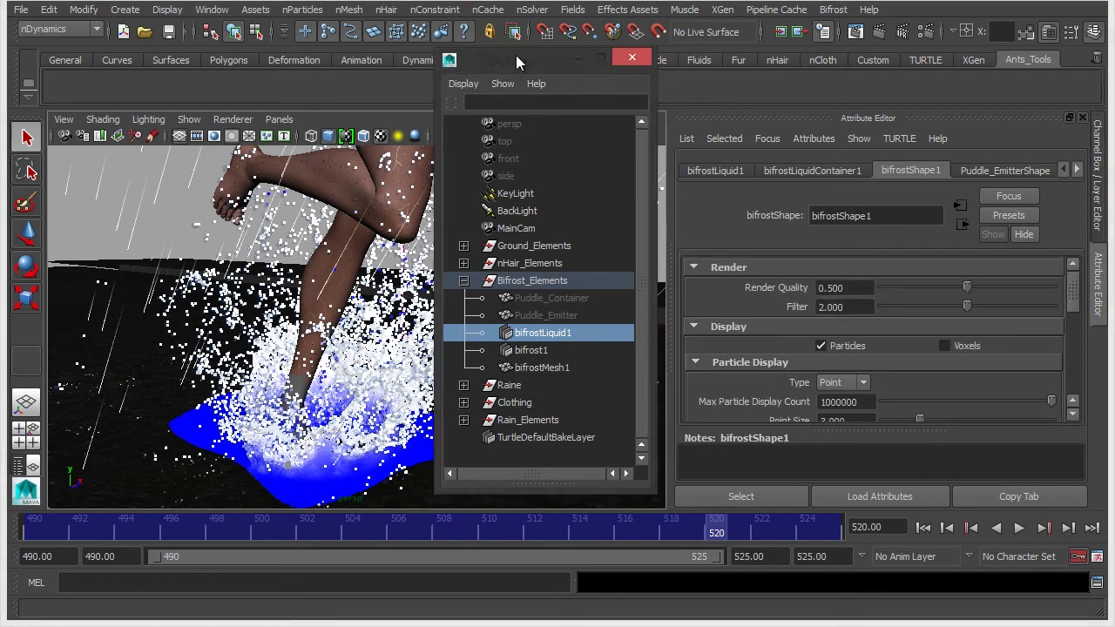
pyautogui.moveTo(516, 55); pyautogui.dragTo(816, 63)
pyautogui.click(279, 119)
pyautogui.moveTo(301, 136)
pyautogui.click(423, 136)
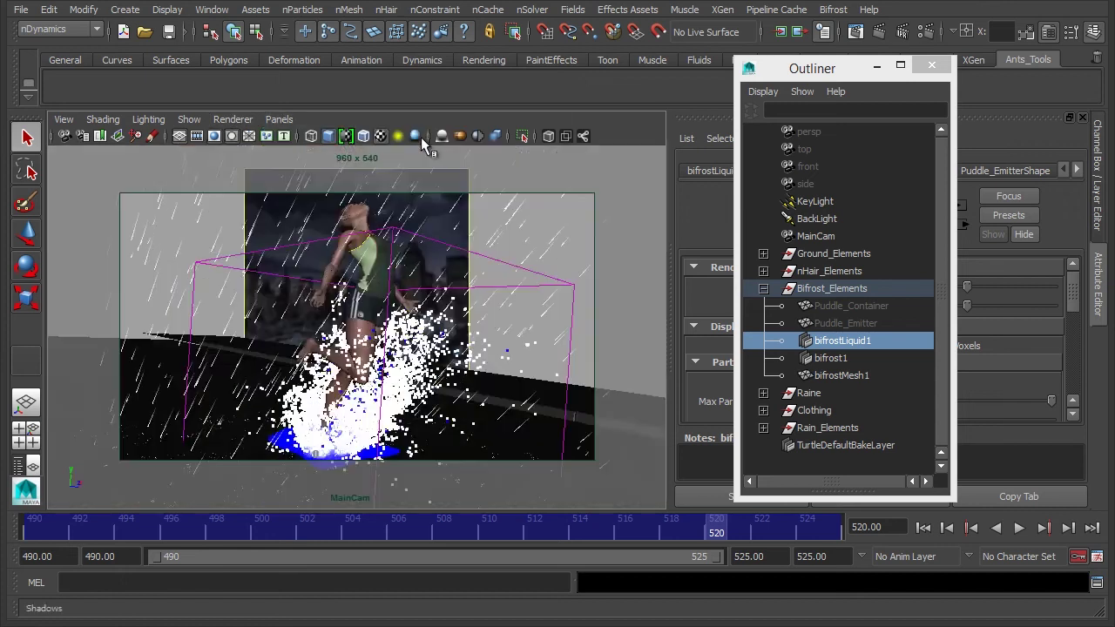
pyautogui.click(495, 174)
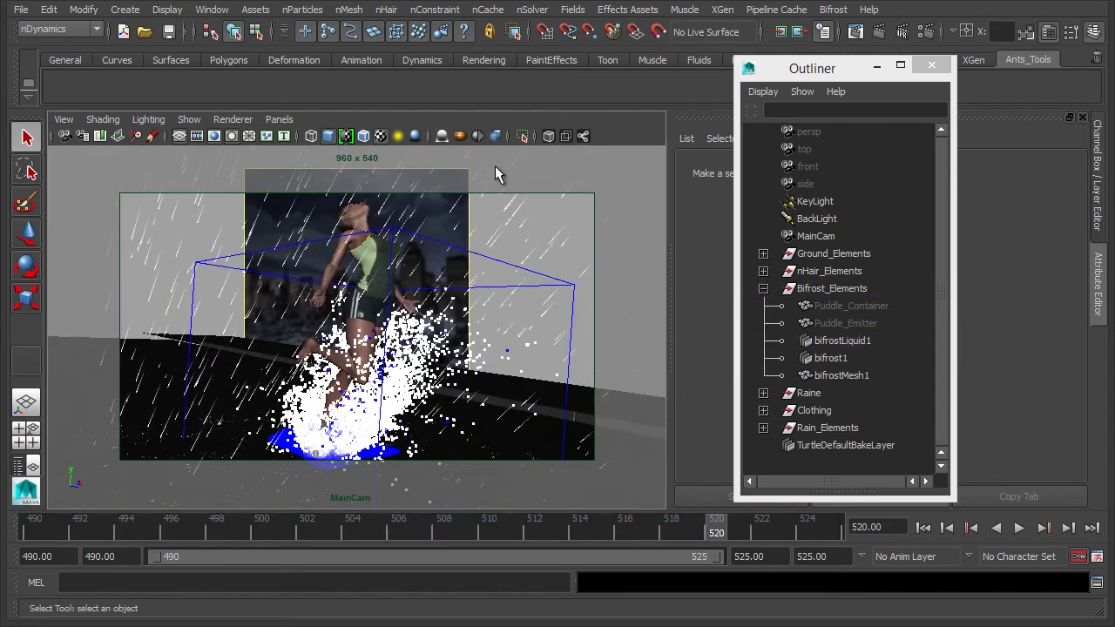
# Step: Close the Outliner and make the Hair display layer visible
pyautogui.click(932, 66)
pyautogui.click(1098, 174)
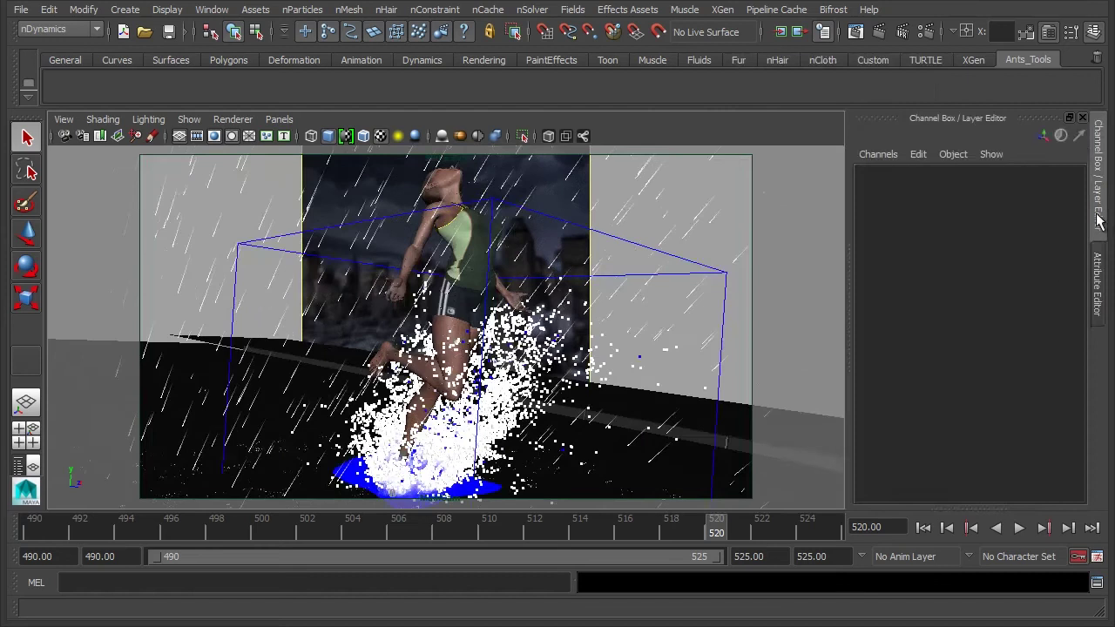
pyautogui.click(1087, 299)
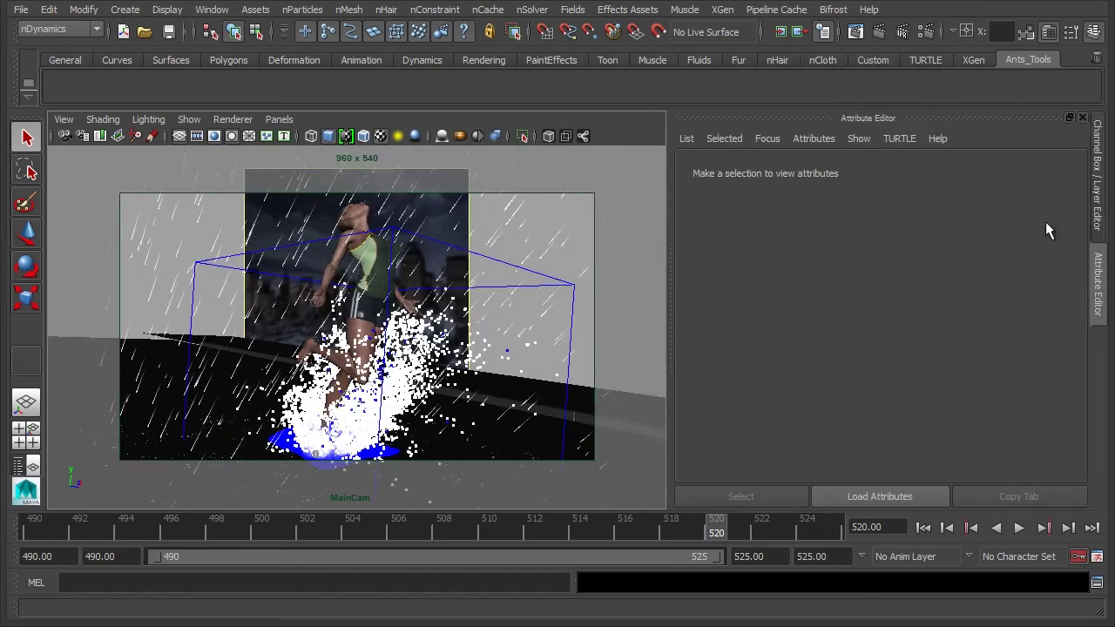
pyautogui.click(1097, 183)
pyautogui.moveTo(974, 447); pyautogui.dragTo(969, 266)
pyautogui.click(870, 431)
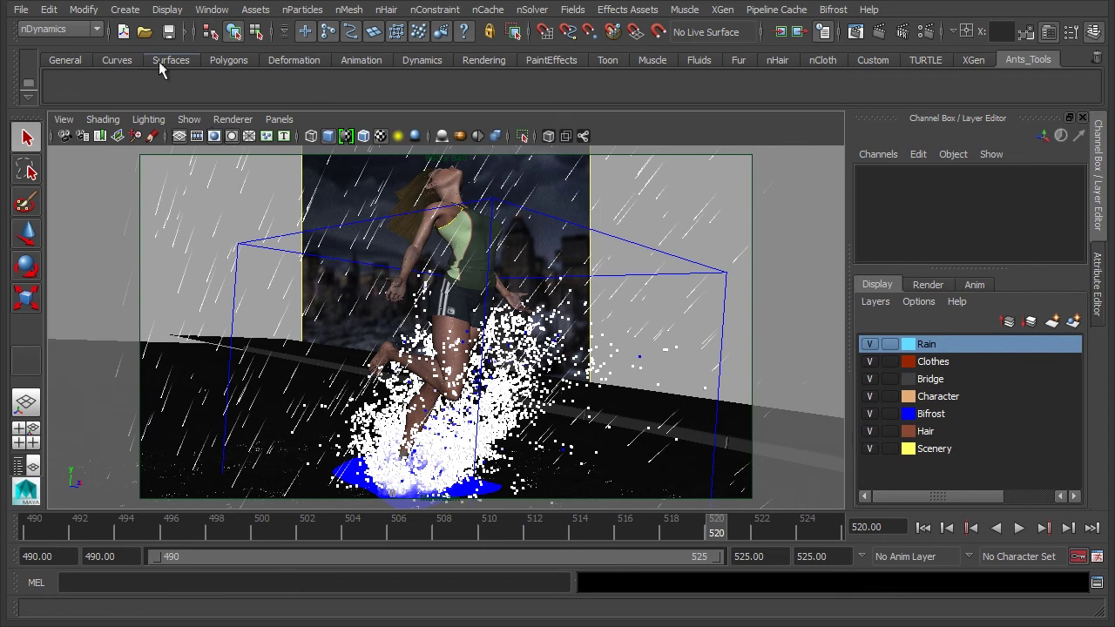
# Step: Open the Render View and resize it into a tall window that leaves the character in the viewport uncovered
pyautogui.click(212, 10)
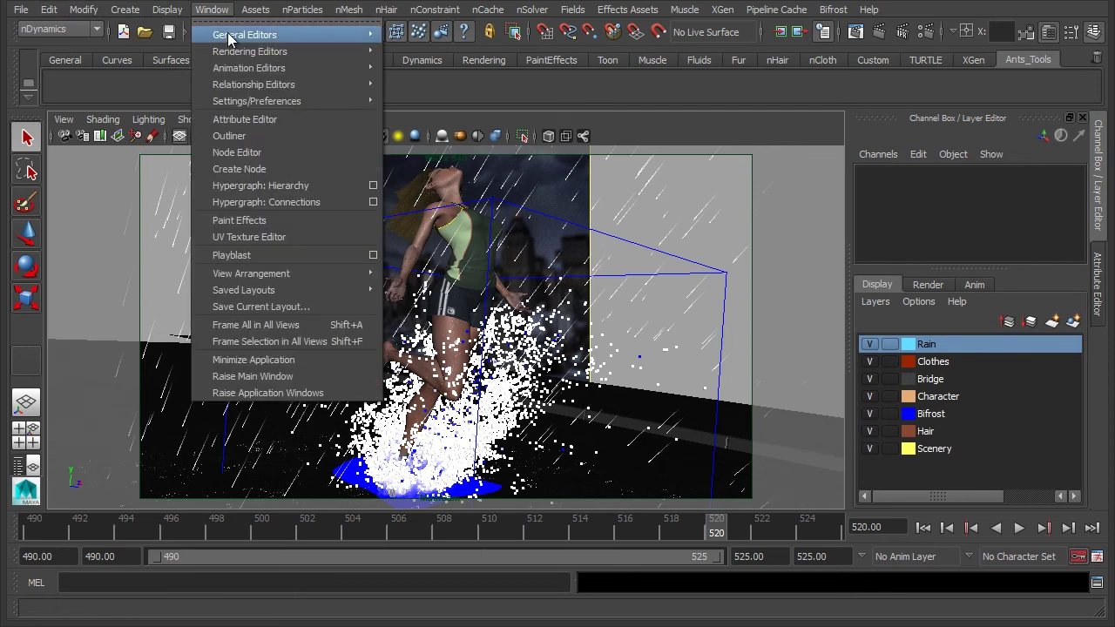
pyautogui.moveTo(238, 49)
pyautogui.click(425, 63)
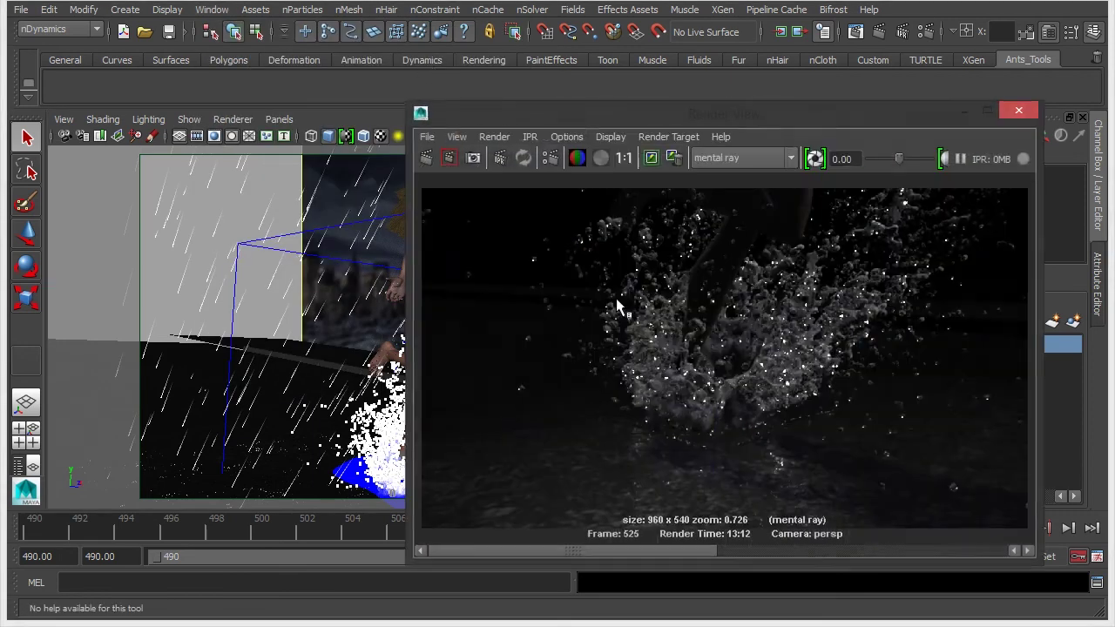
pyautogui.moveTo(698, 117); pyautogui.dragTo(737, 19)
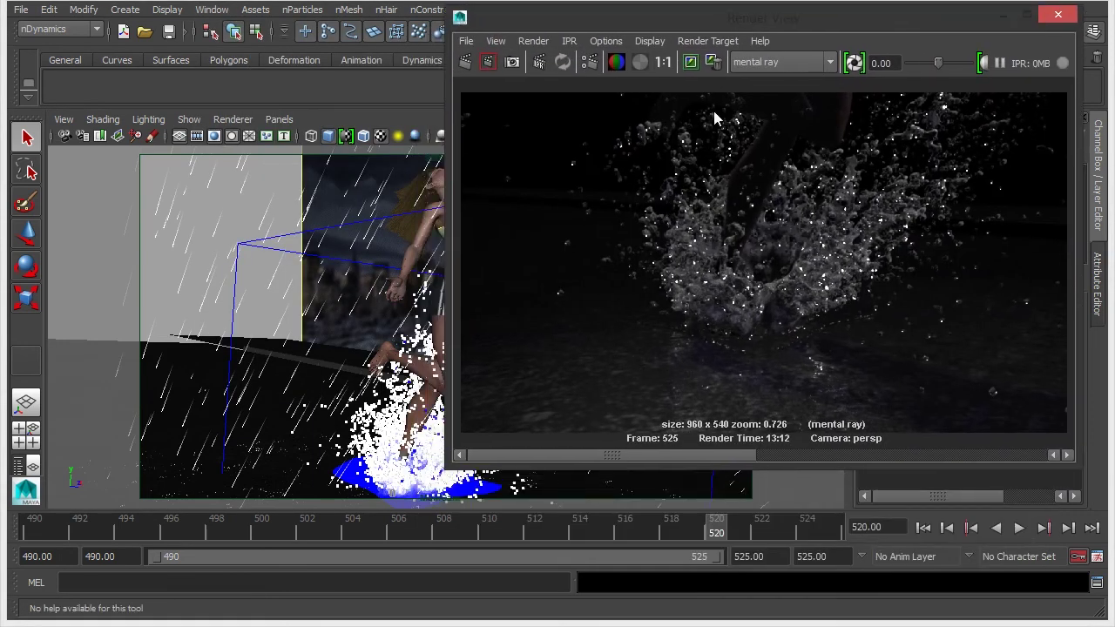
pyautogui.moveTo(773, 466); pyautogui.dragTo(779, 600)
pyautogui.moveTo(448, 366); pyautogui.dragTo(641, 372)
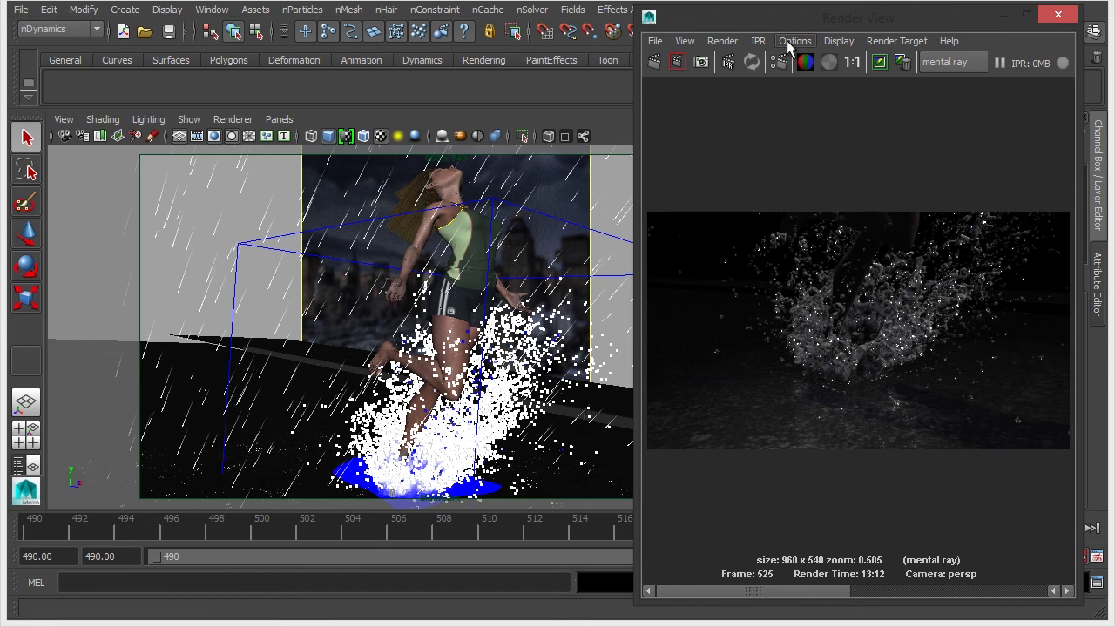
# Step: Render the current frame from MainCam with the test resolution at Render Settings (960x540)
pyautogui.click(723, 40)
pyautogui.moveTo(795, 41)
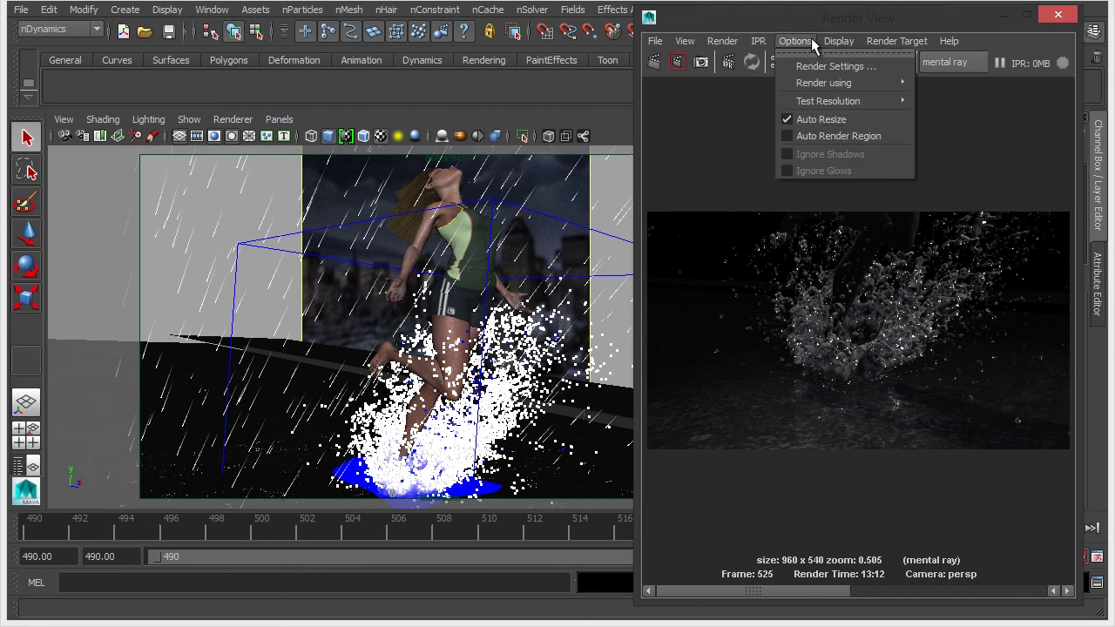
pyautogui.moveTo(817, 102)
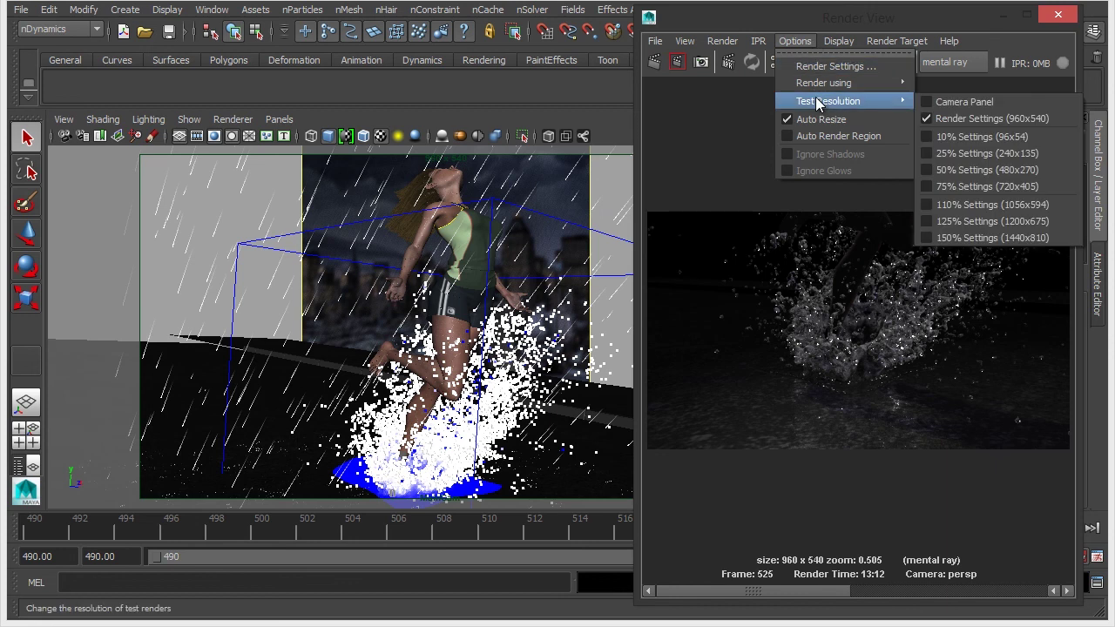
pyautogui.click(1009, 118)
pyautogui.click(729, 42)
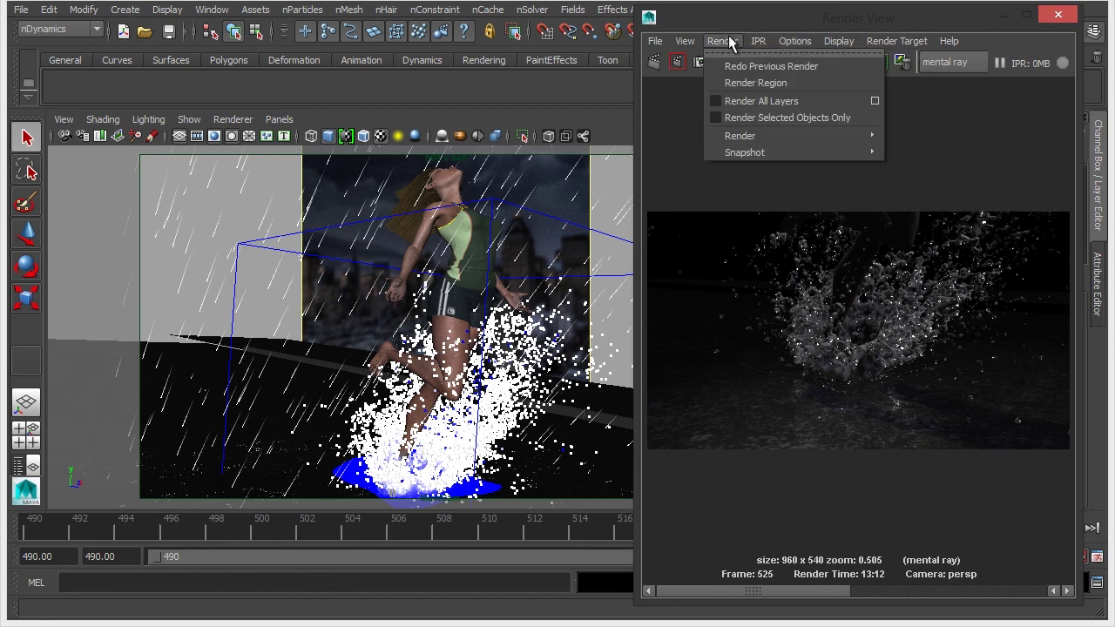
pyautogui.moveTo(751, 136)
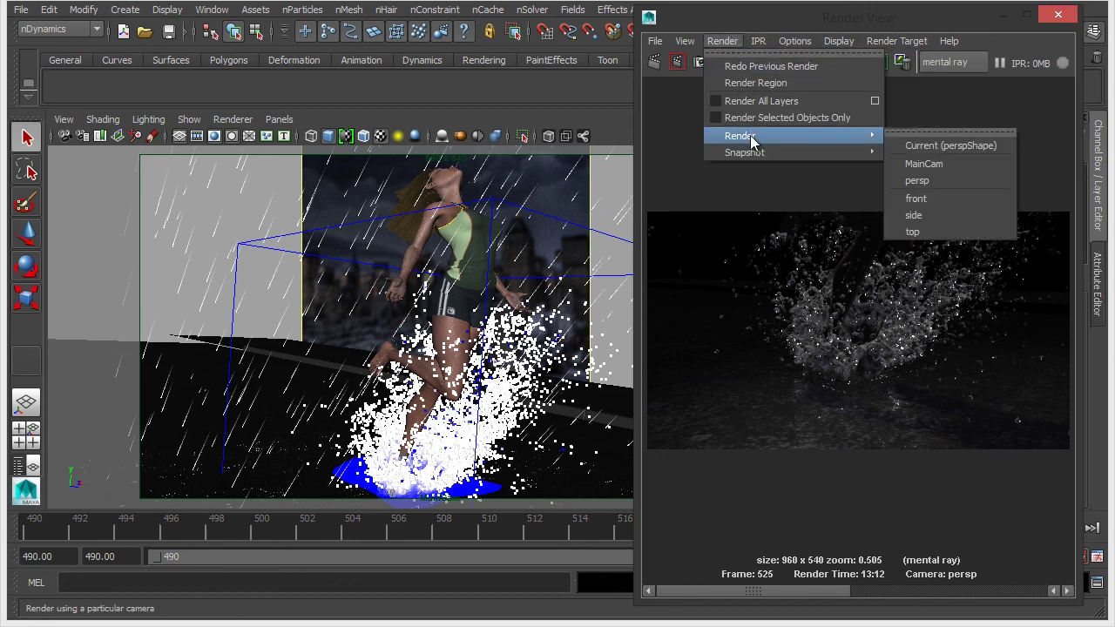
pyautogui.click(946, 165)
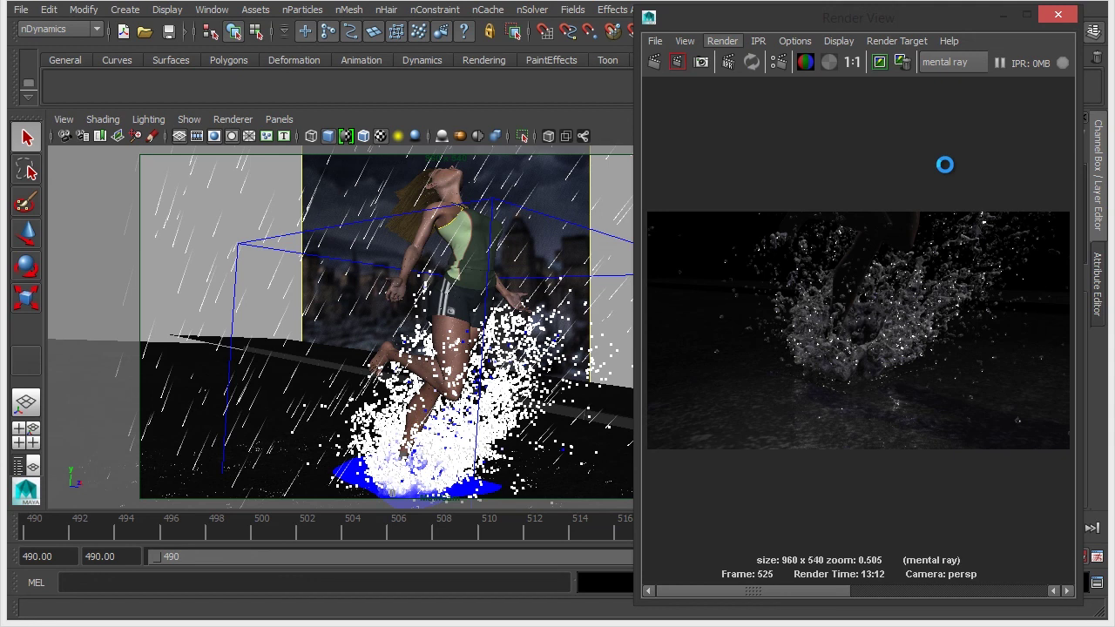